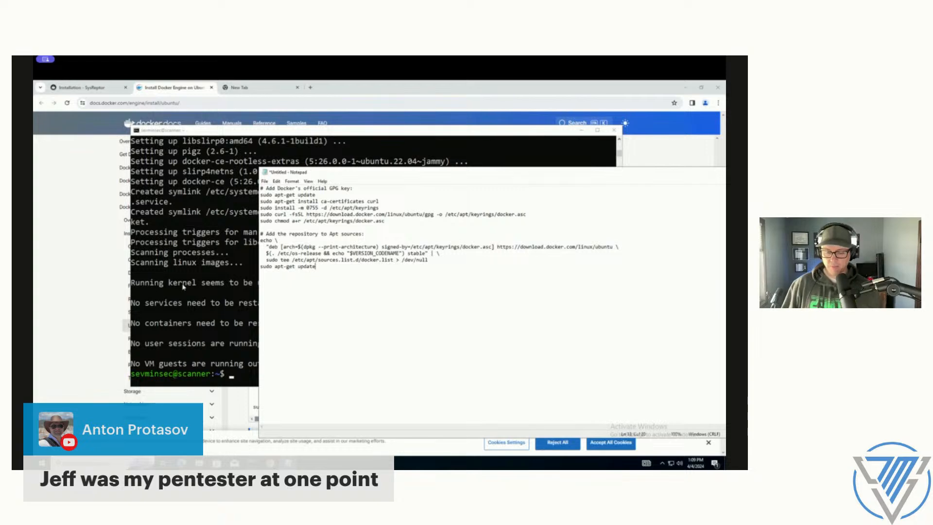
Step: Bring the terminal window in front of Notepad and move it clear of the documentation's navigation list
{"action": "left_click", "coordinate": [182, 286]}
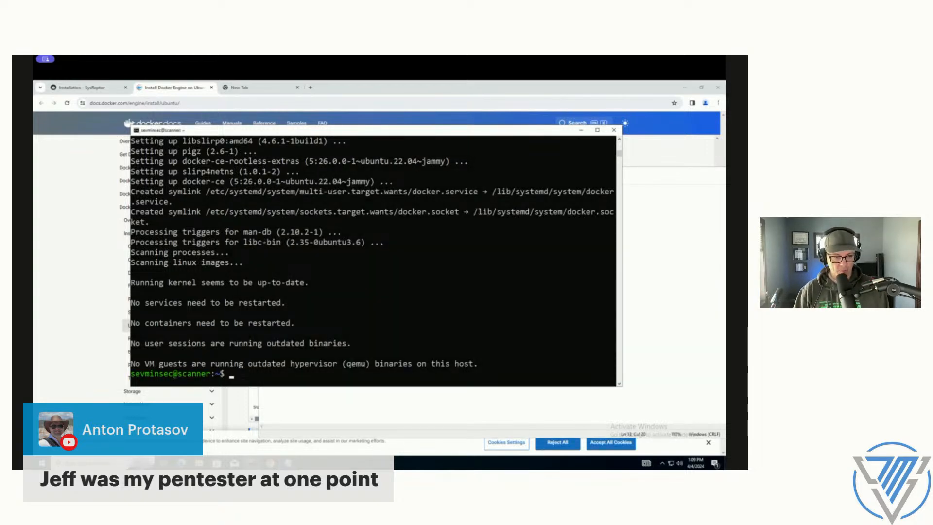
{"action": "left_click", "coordinate": [348, 292]}
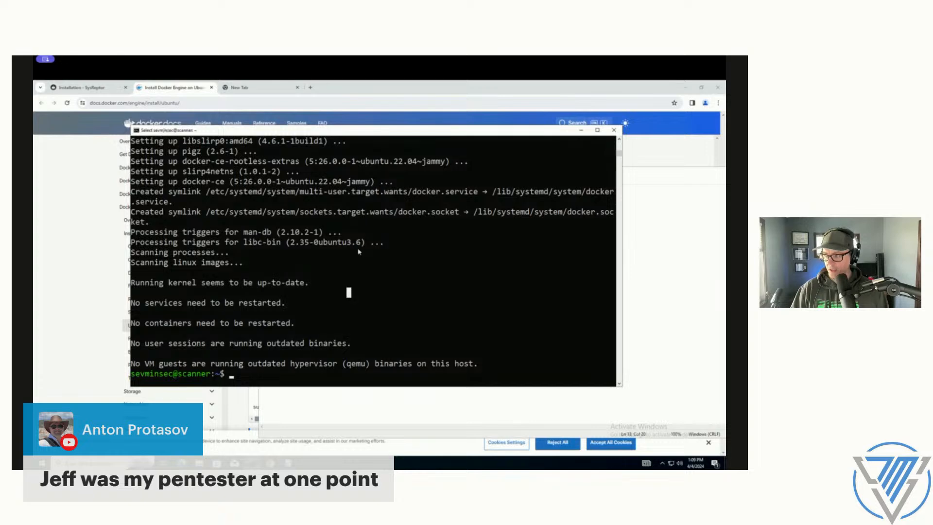
{"action": "left_click_drag", "start_coordinate": [360, 131], "coordinate": [403, 121]}
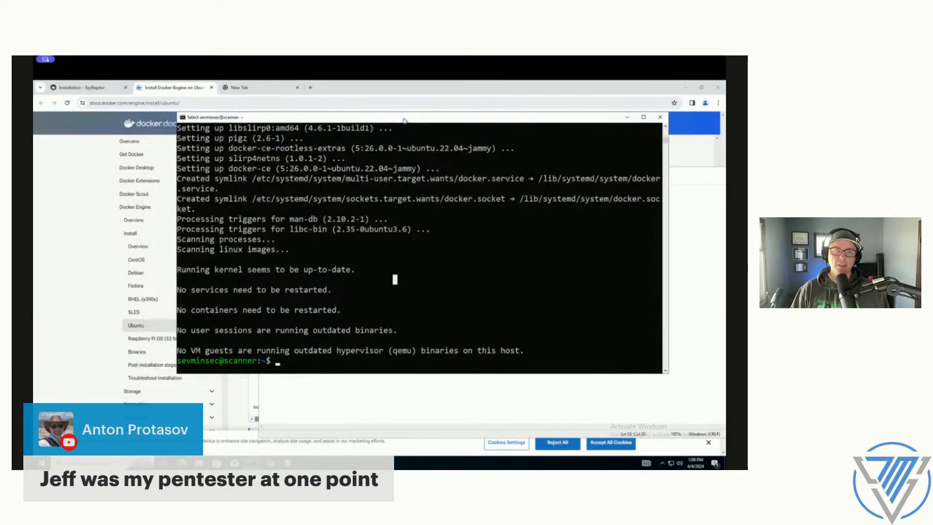
Step: Copy the hello-world verification command from the Docker Engine installation guide for Ubuntu in the browser
{"action": "left_click", "coordinate": [64, 258]}
{"action": "scroll", "coordinate": [402, 293], "scroll_direction": "down", "scroll_amount": 2}
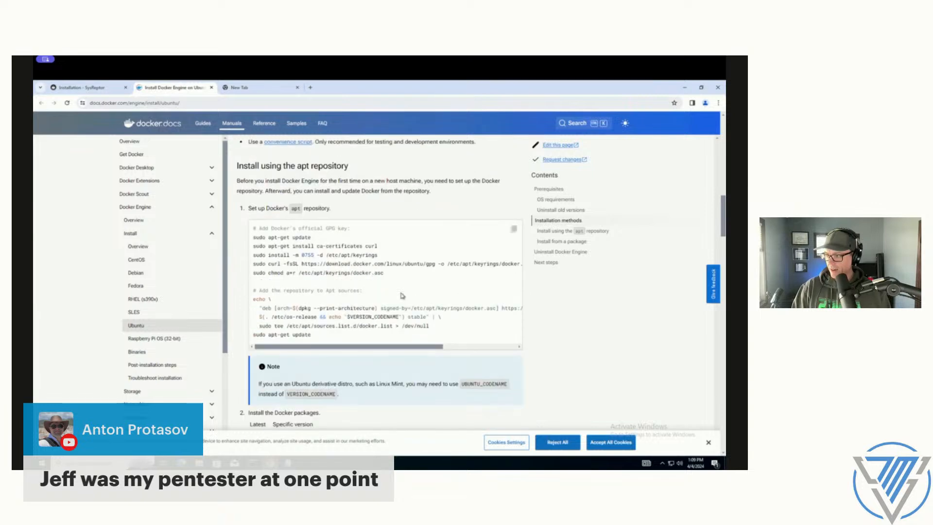
{"action": "scroll", "coordinate": [401, 293], "scroll_direction": "down", "scroll_amount": 2}
{"action": "scroll", "coordinate": [401, 293], "scroll_direction": "down", "scroll_amount": 2}
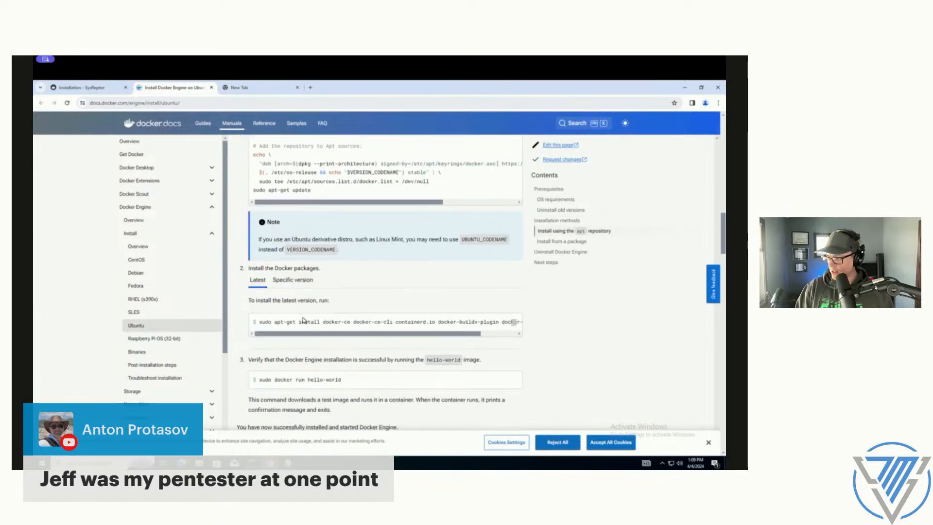
{"action": "scroll", "coordinate": [303, 320], "scroll_direction": "down", "scroll_amount": 1}
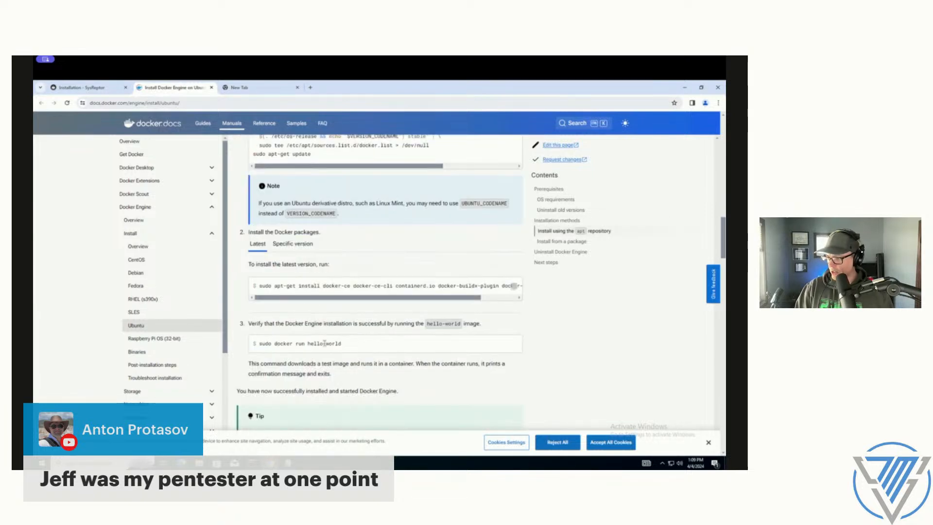
{"action": "left_click", "coordinate": [513, 347]}
{"action": "key", "text": "alt+Tab"}
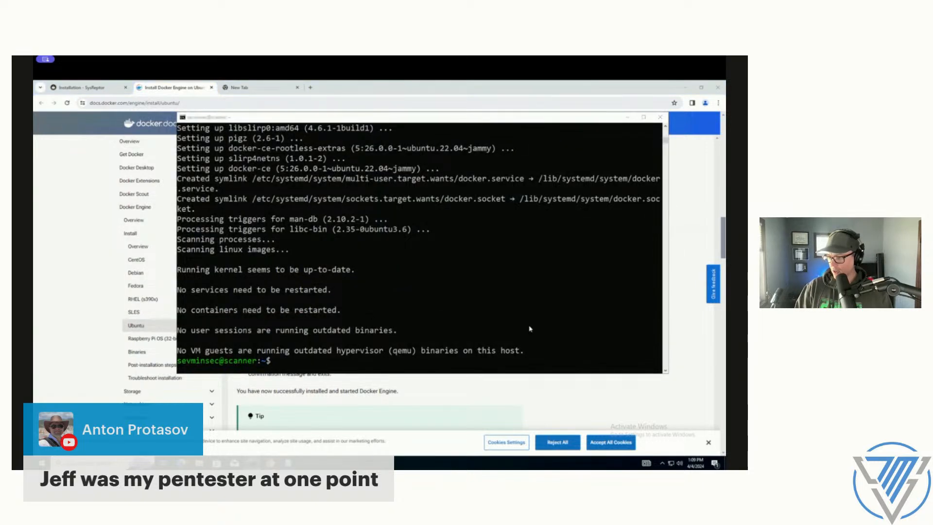
{"action": "key", "text": "alt+Tab"}
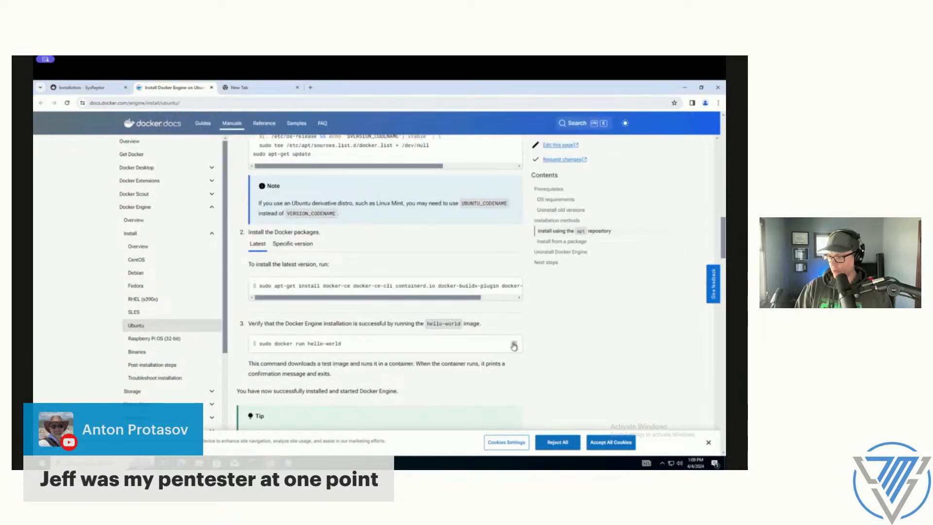
{"action": "left_click", "coordinate": [513, 345]}
Step: Run sudo docker run hello-world in the terminal to verify the Docker installation
{"action": "key", "text": "alt+Tab"}
{"action": "right_click", "coordinate": [427, 314]}
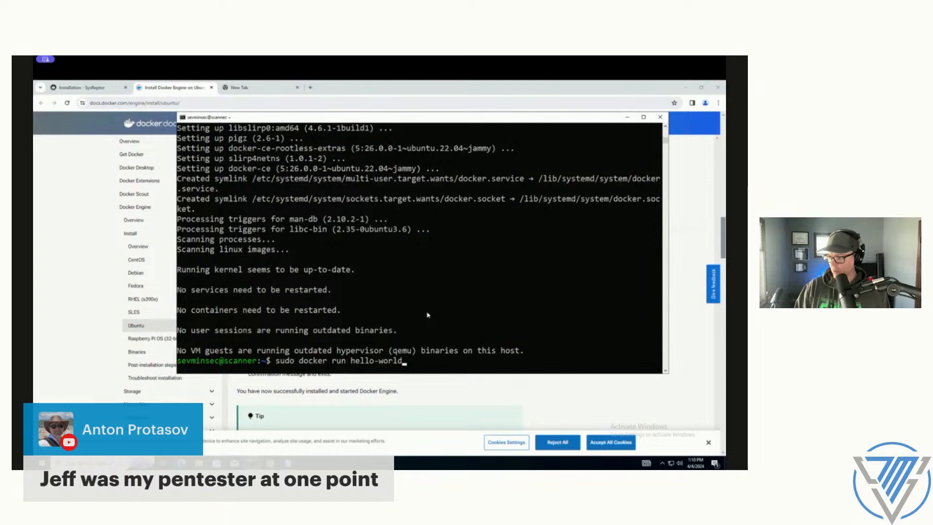
{"action": "key", "text": "Return"}
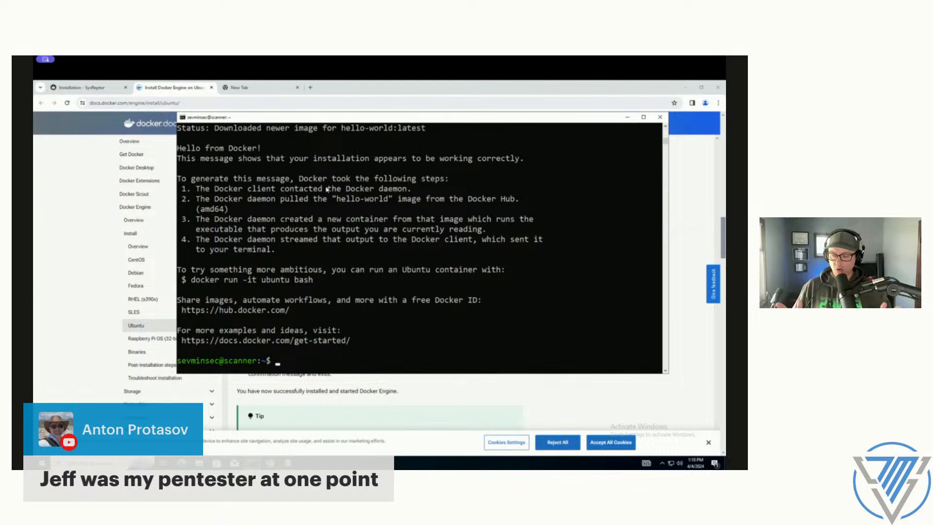
Step: Check the SysReptor installation page's script requirements and run sudo apt update in the terminal
{"action": "left_click", "coordinate": [106, 89]}
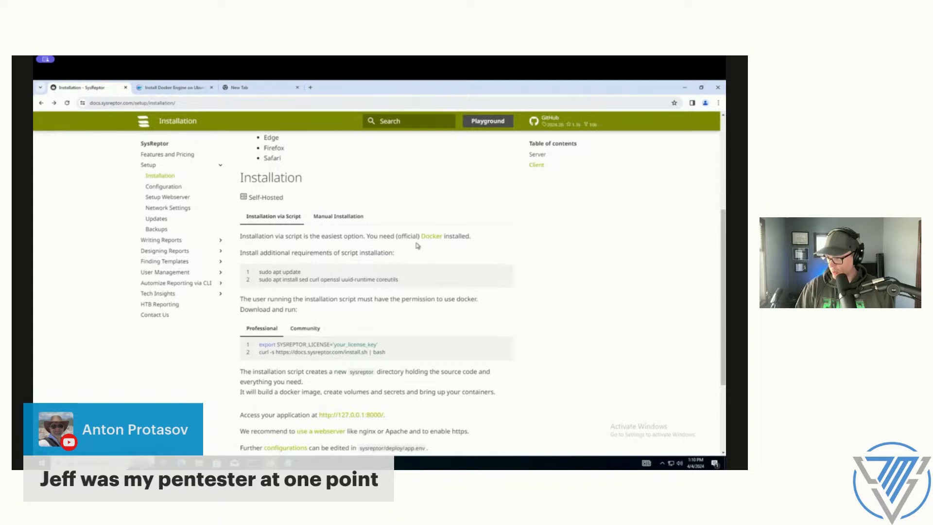
{"action": "key", "text": "alt+Tab"}
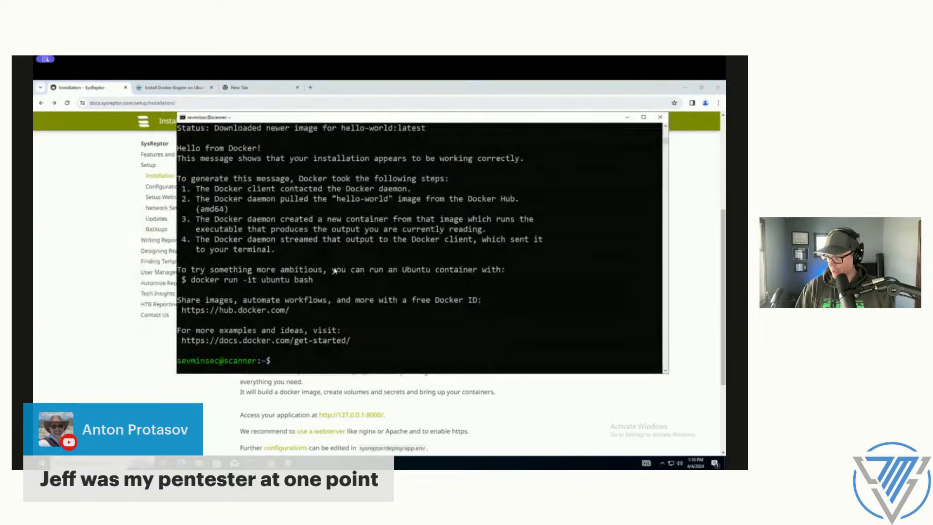
{"action": "type", "text": "sudo apt update"}
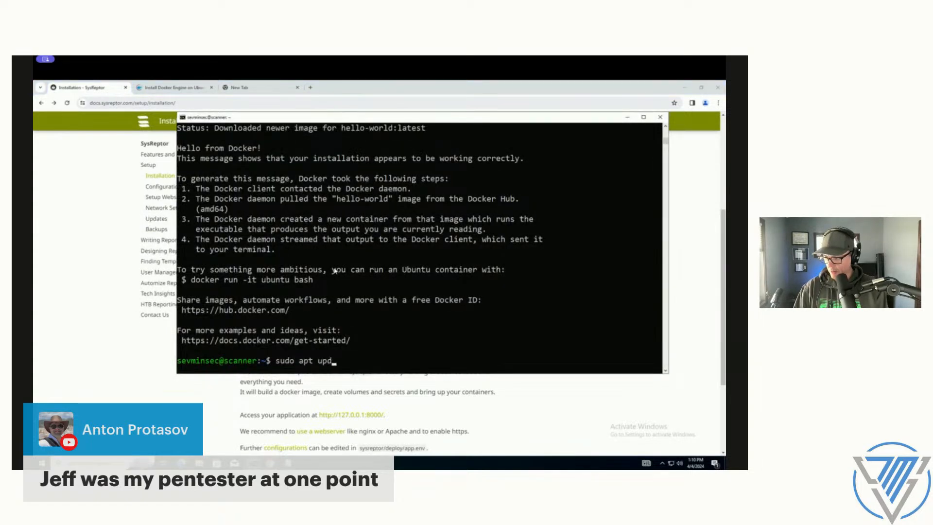
{"action": "key", "text": "Return"}
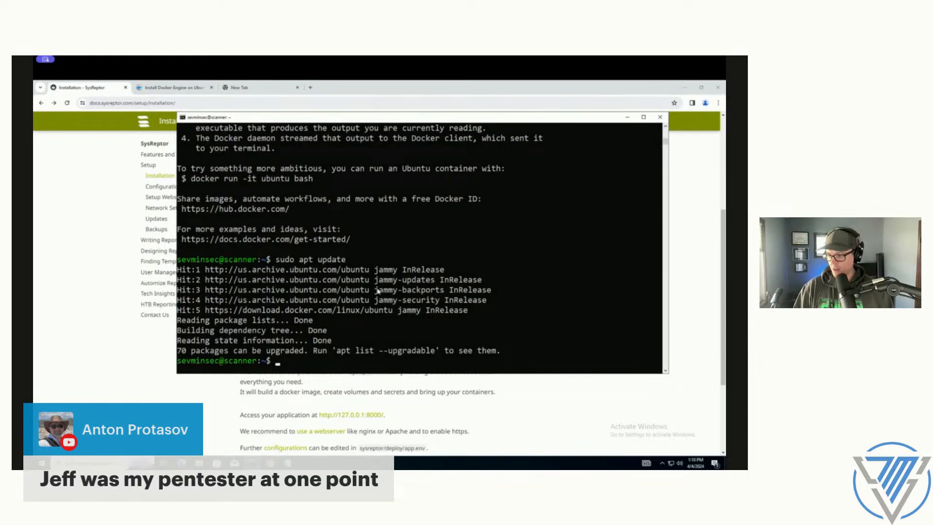
Step: Install the script requirements from the SysReptor page with sudo apt install sed curl openssl uuid-runtime coreutils, accepting the installation
{"action": "key", "text": "alt+Tab"}
{"action": "left_click_drag", "start_coordinate": [259, 281], "coordinate": [401, 284]}
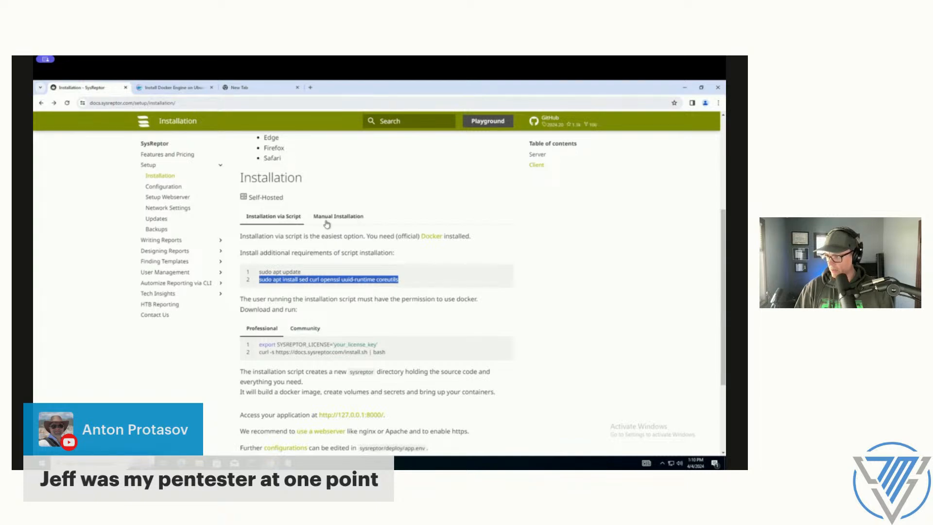
{"action": "key", "text": "alt+Tab"}
{"action": "right_click", "coordinate": [441, 302]}
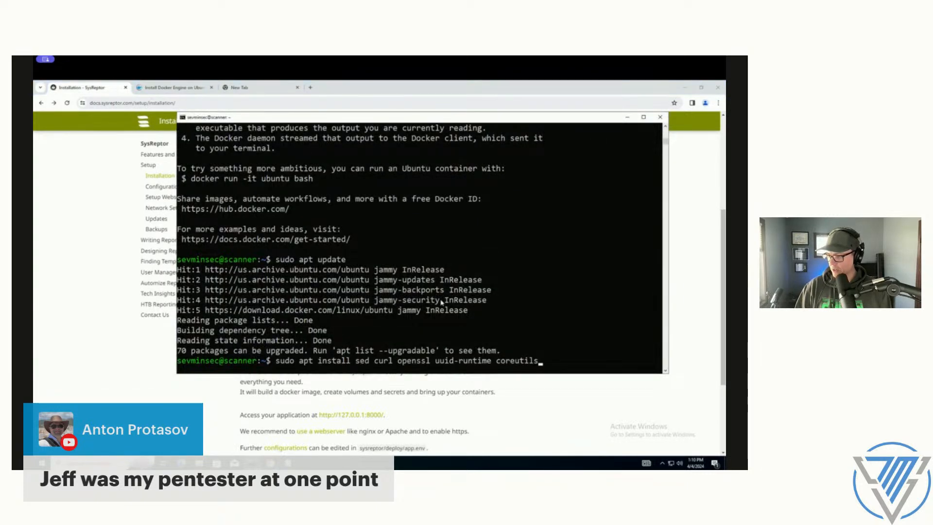
{"action": "key", "text": "Return"}
{"action": "type", "text": "y"}
{"action": "key", "text": "Return"}
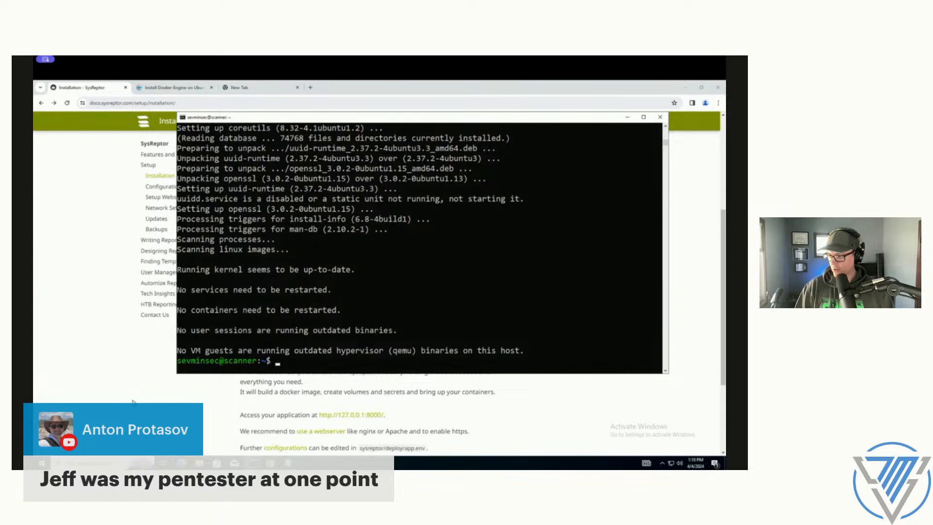
Step: Show the Community edition's install command on the SysReptor page and select the whole curl line for copying
{"action": "key", "text": "alt+Tab"}
{"action": "scroll", "coordinate": [317, 327], "scroll_direction": "down", "scroll_amount": 2}
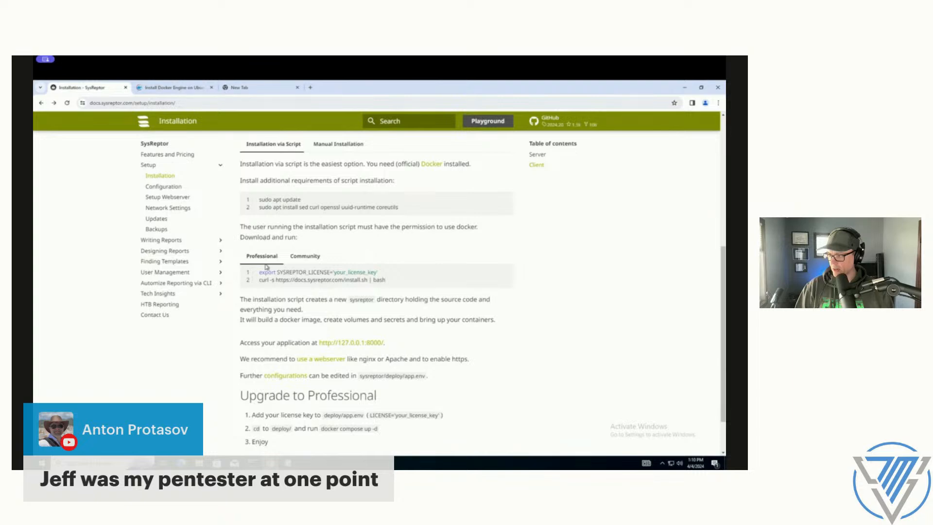
{"action": "left_click", "coordinate": [302, 259]}
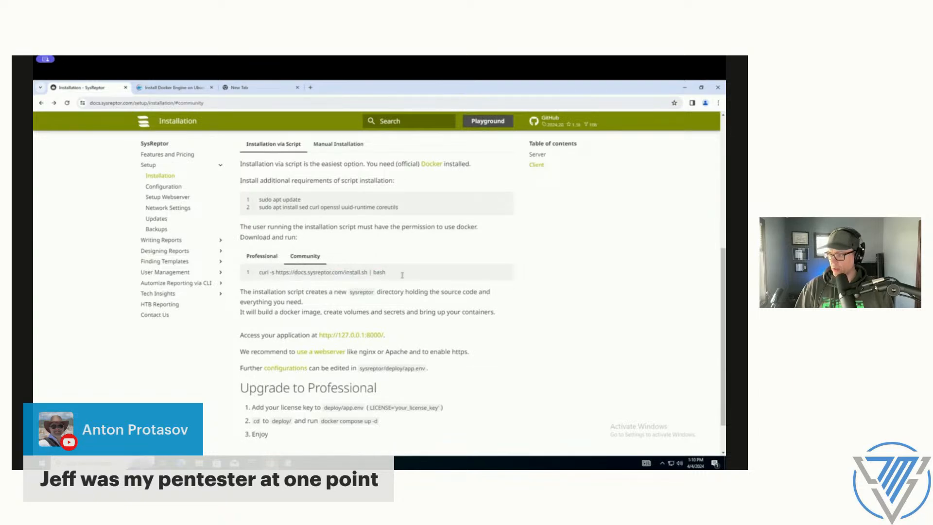
{"action": "left_click_drag", "start_coordinate": [386, 272], "coordinate": [257, 276]}
{"action": "key", "text": "super+c"}
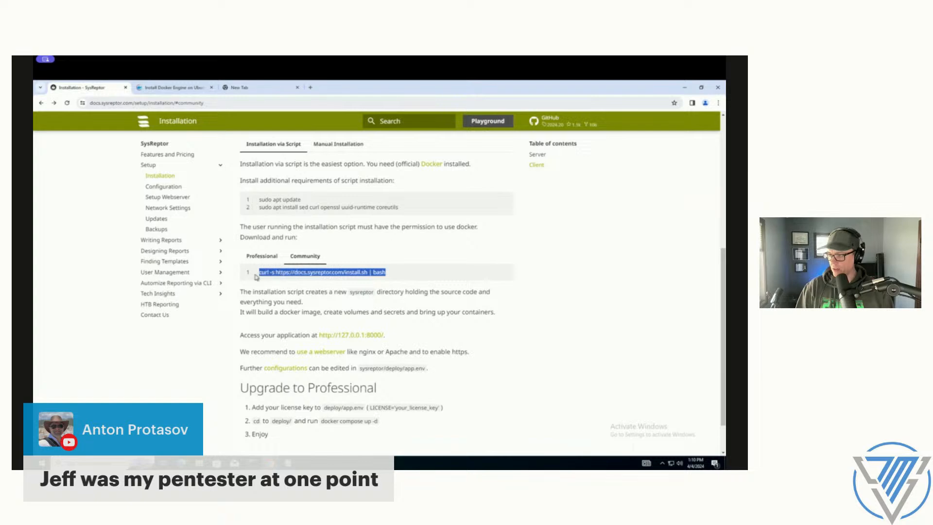
{"action": "key", "text": "alt+Tab"}
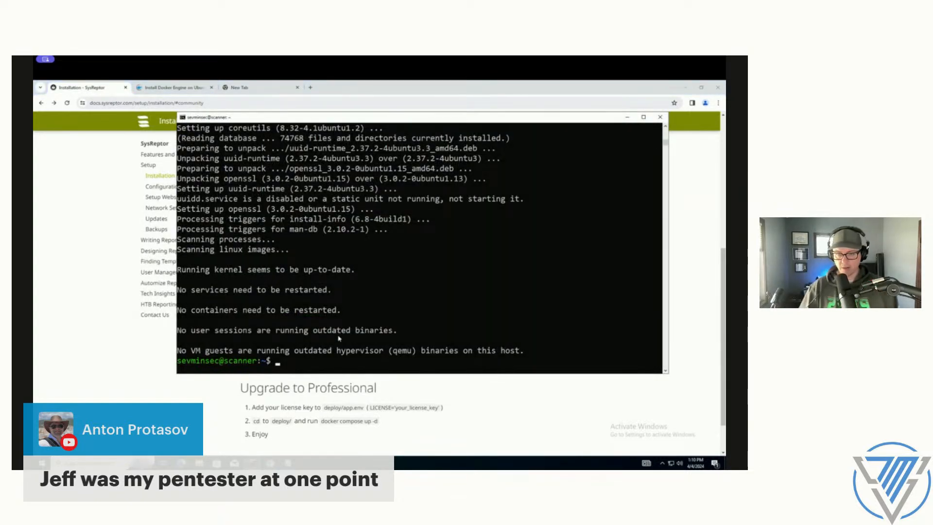
{"action": "right_click", "coordinate": [369, 326]}
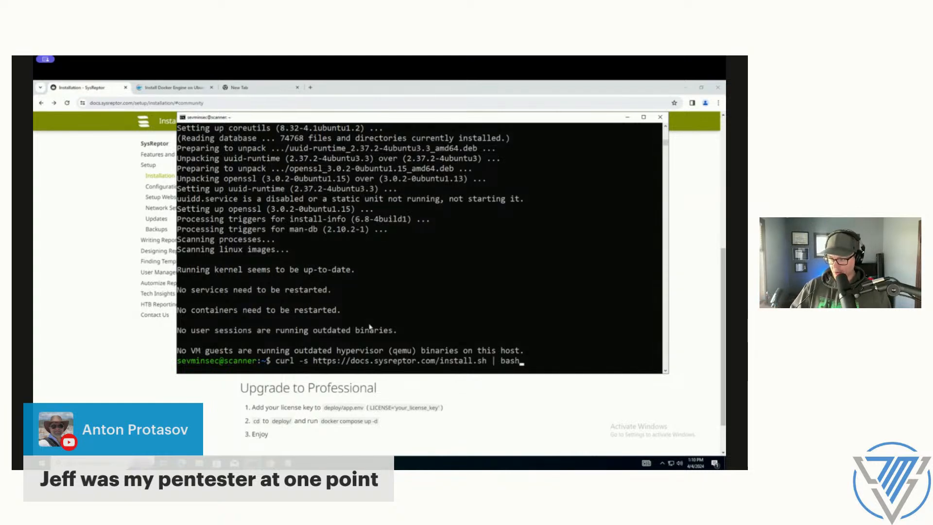
{"action": "key", "text": "Left"}
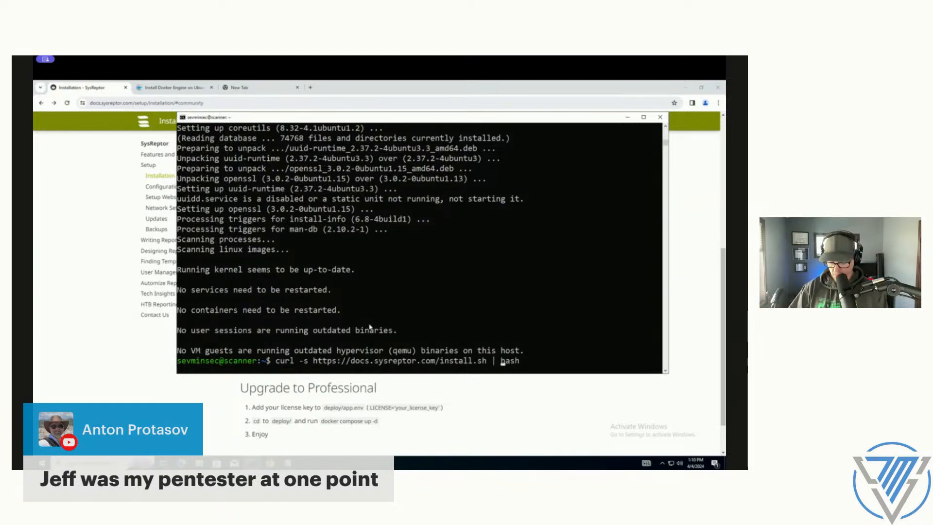
{"action": "type", "text": "sudo"}
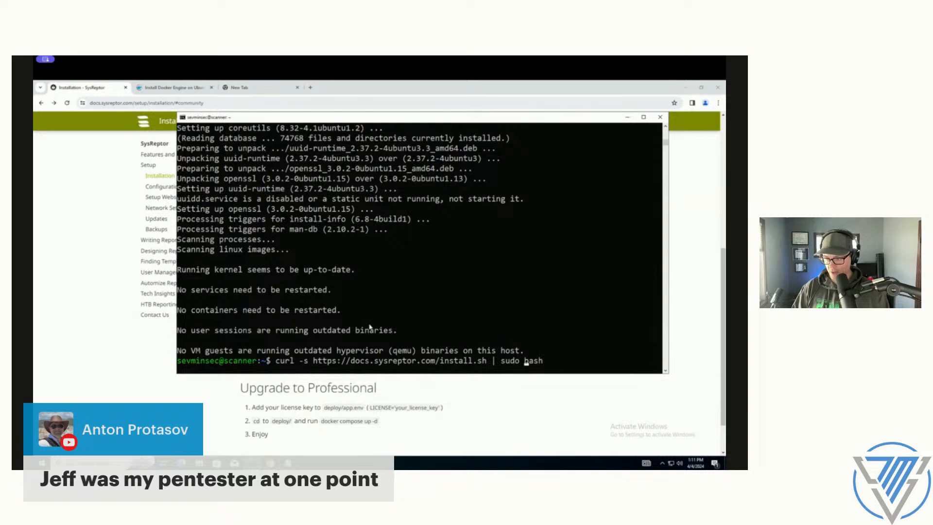
{"action": "key", "text": "Return"}
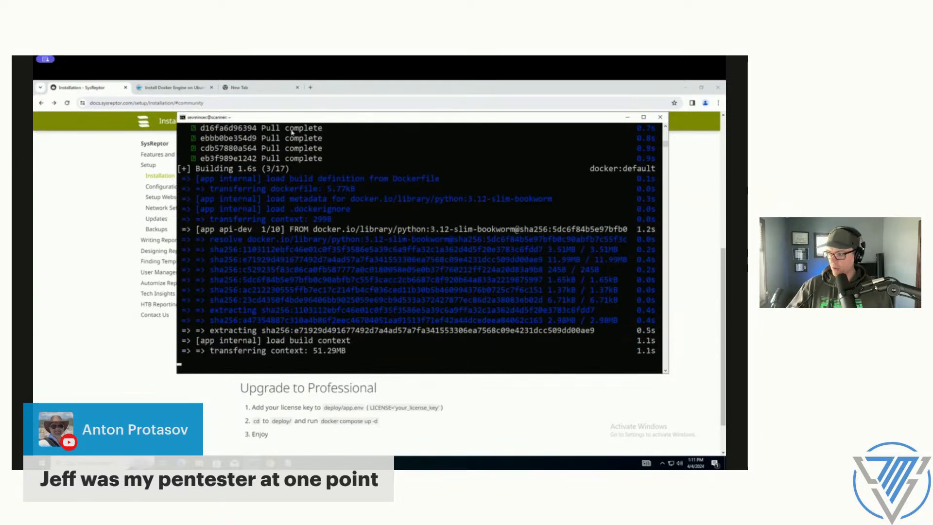
Step: Search the web for "github sysreptor" and open the Syslifters/sysreptor repository on GitHub
{"action": "left_click_drag", "start_coordinate": [303, 114], "coordinate": [236, 171]}
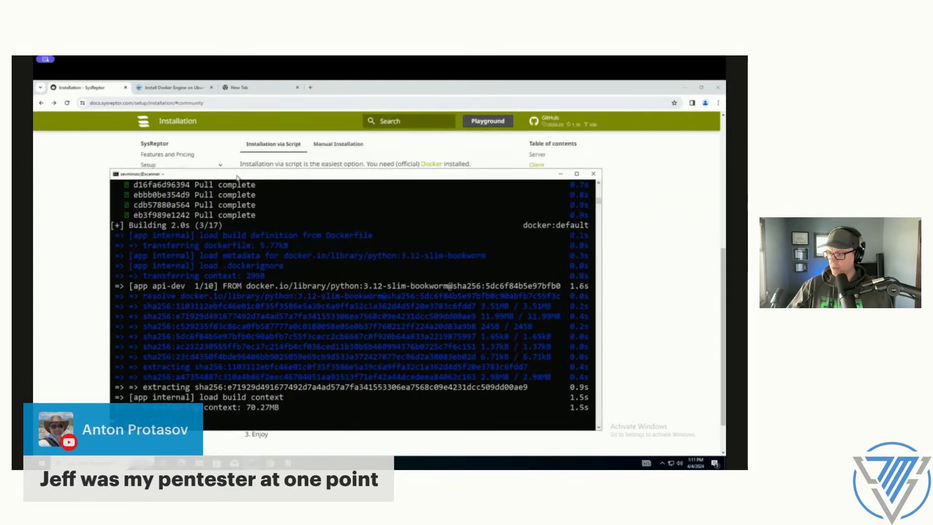
{"action": "left_click", "coordinate": [190, 92]}
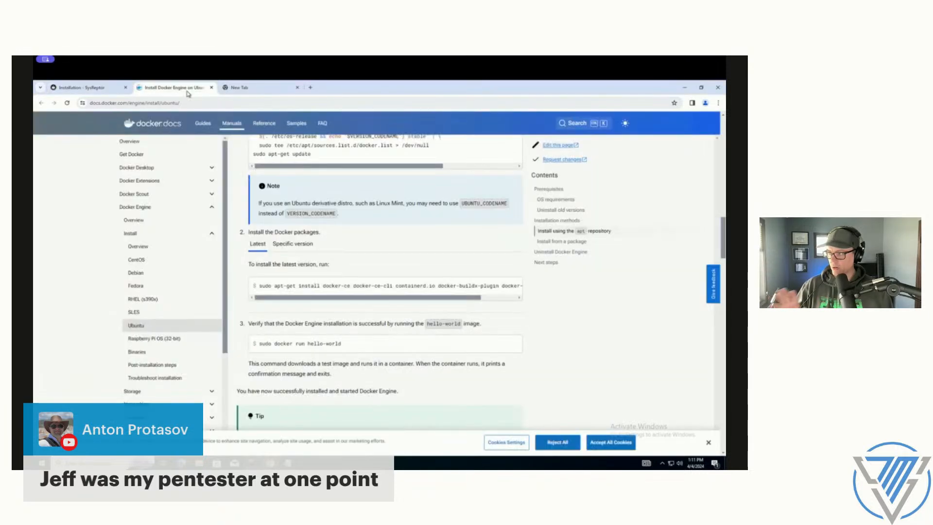
{"action": "left_click", "coordinate": [80, 88]}
{"action": "left_click", "coordinate": [245, 88]}
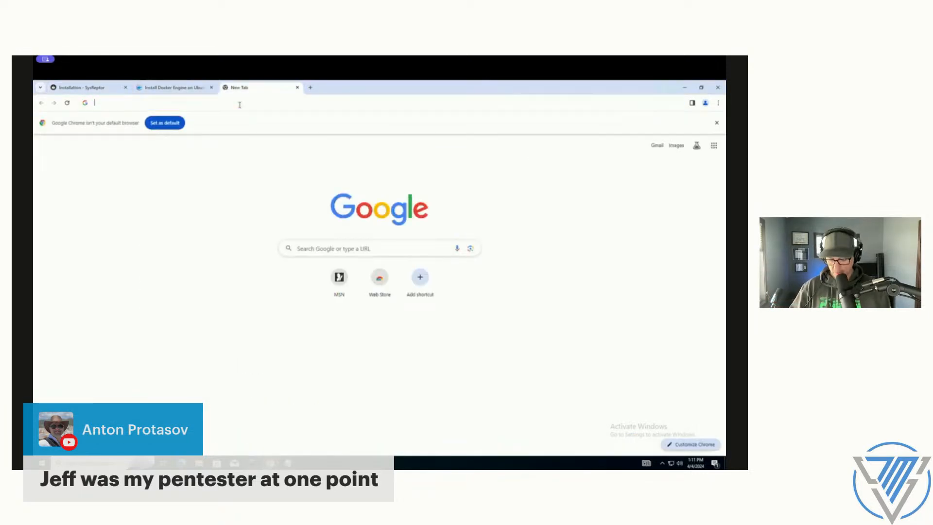
{"action": "type", "text": "github sysreptor"}
{"action": "key", "text": "Return"}
{"action": "left_click", "coordinate": [221, 202]}
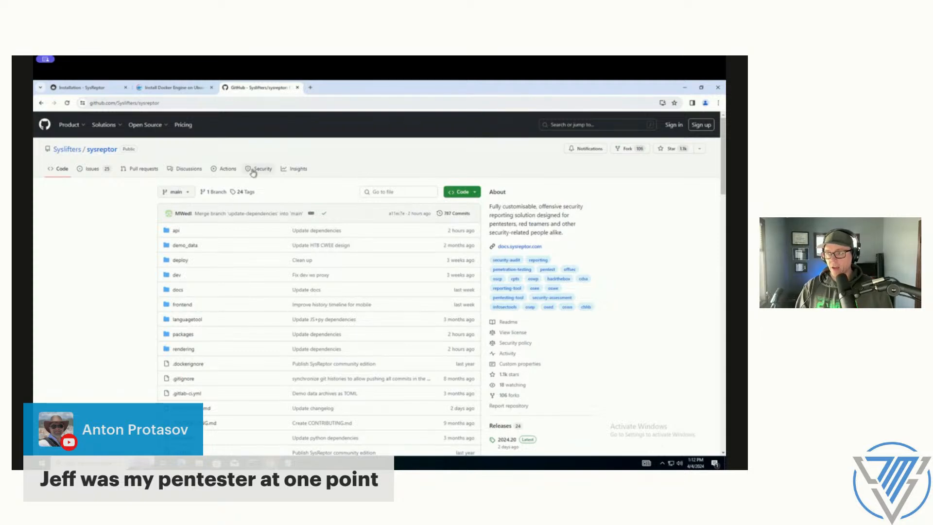
Step: Open the website 7minsec.com in a new browser tab
{"action": "left_click", "coordinate": [310, 88]}
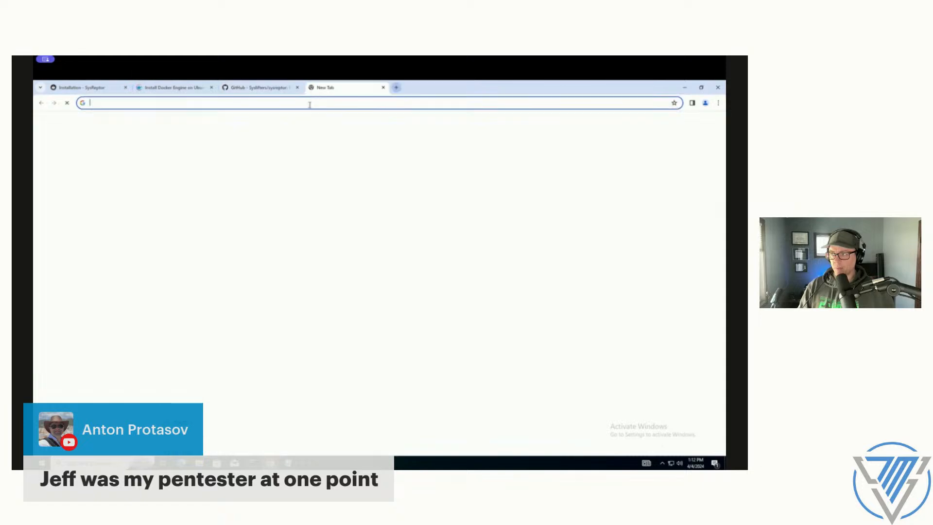
{"action": "left_click", "coordinate": [309, 103]}
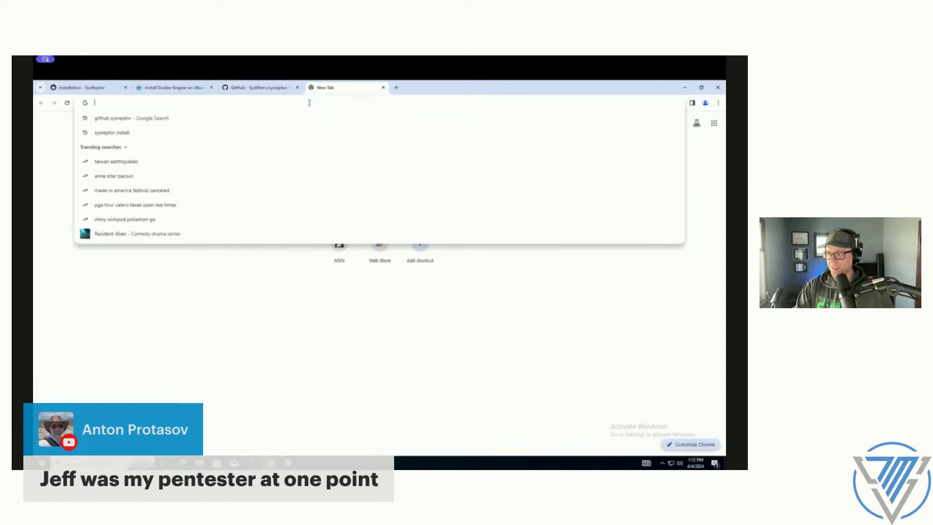
{"action": "type", "text": "7minsec.com"}
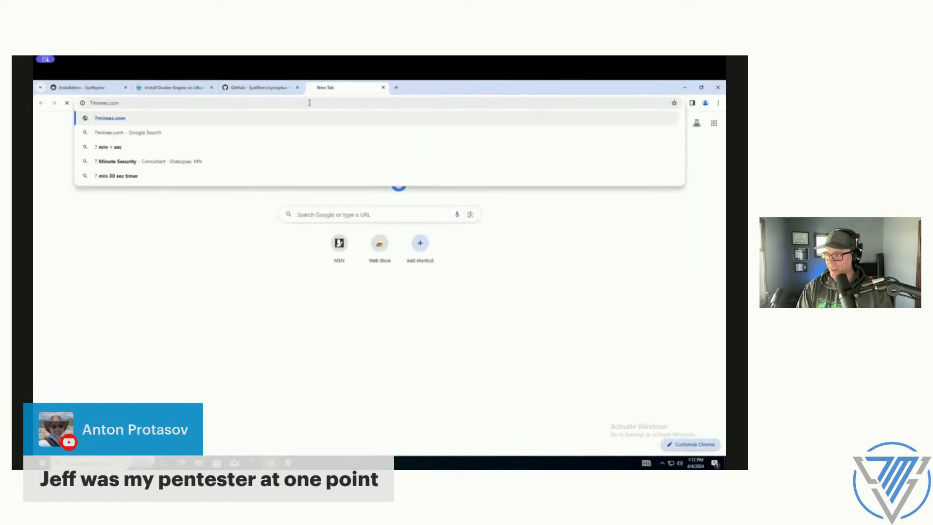
{"action": "key", "text": "Return"}
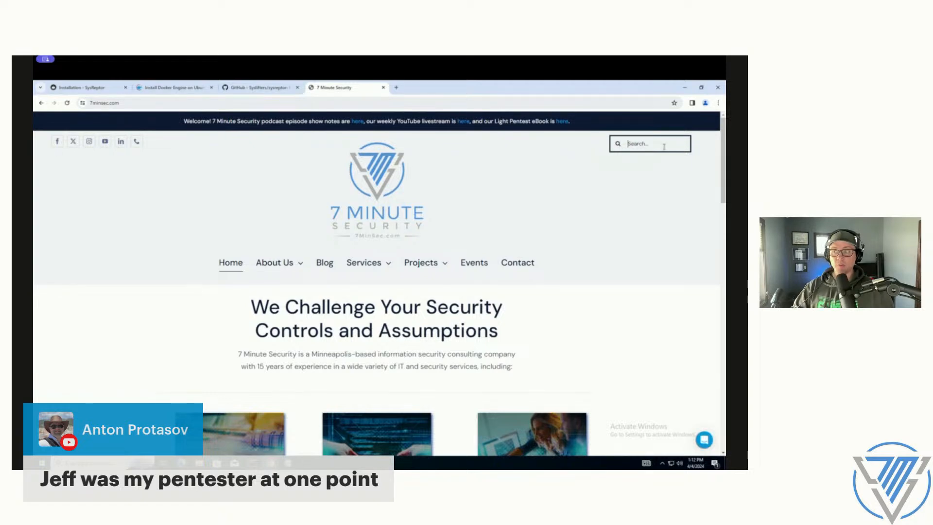
Step: Search the 7 Minute Security site for "attackforge" and look through the results
{"action": "type", "text": "attack"}
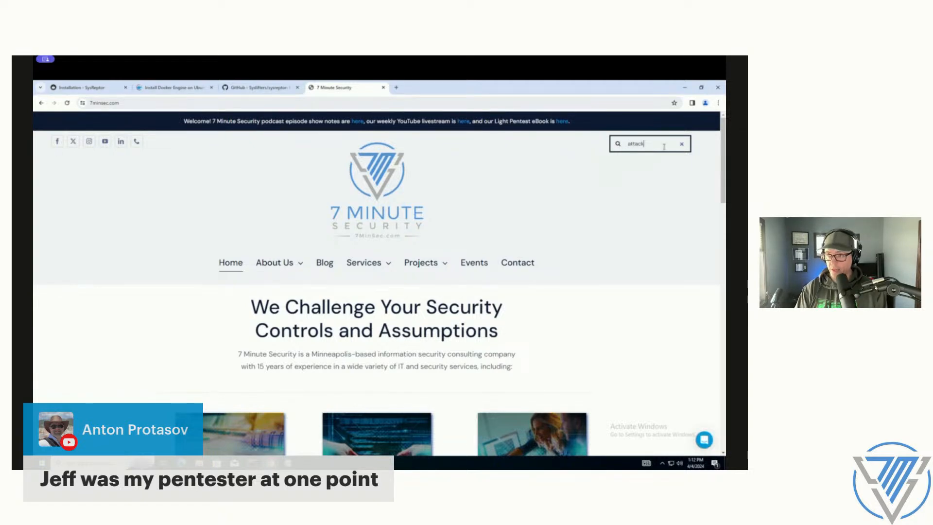
{"action": "type", "text": "forge"}
{"action": "key", "text": "Return"}
{"action": "scroll", "coordinate": [440, 316], "scroll_direction": "down", "scroll_amount": 5}
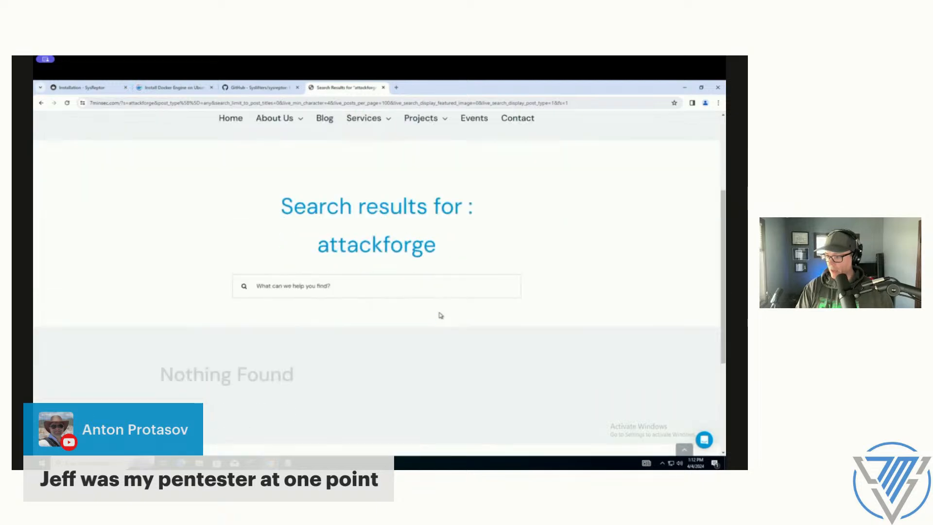
Step: Switch to the terminal and check the output of the SysReptor install script
{"action": "scroll", "coordinate": [441, 313], "scroll_direction": "up", "scroll_amount": 5}
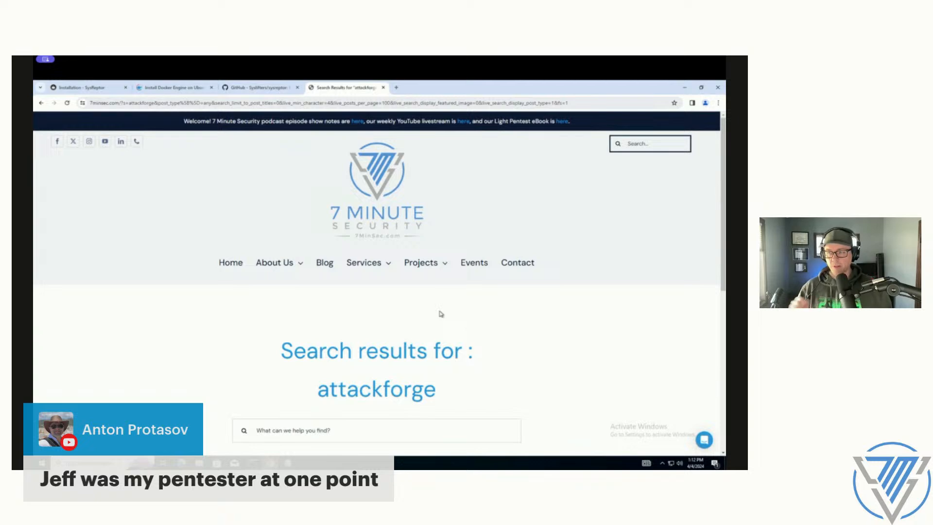
{"action": "left_click", "coordinate": [254, 463]}
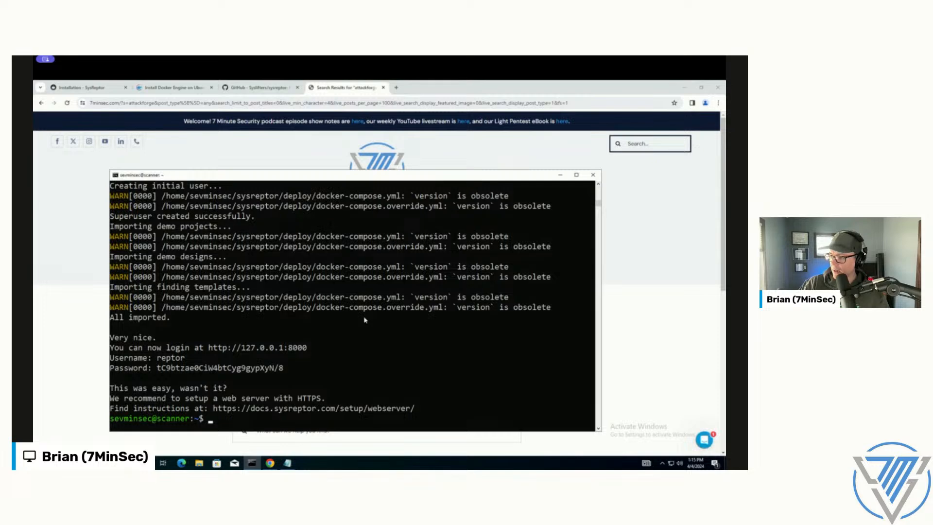
{"action": "left_click_drag", "start_coordinate": [189, 277], "coordinate": [353, 408]}
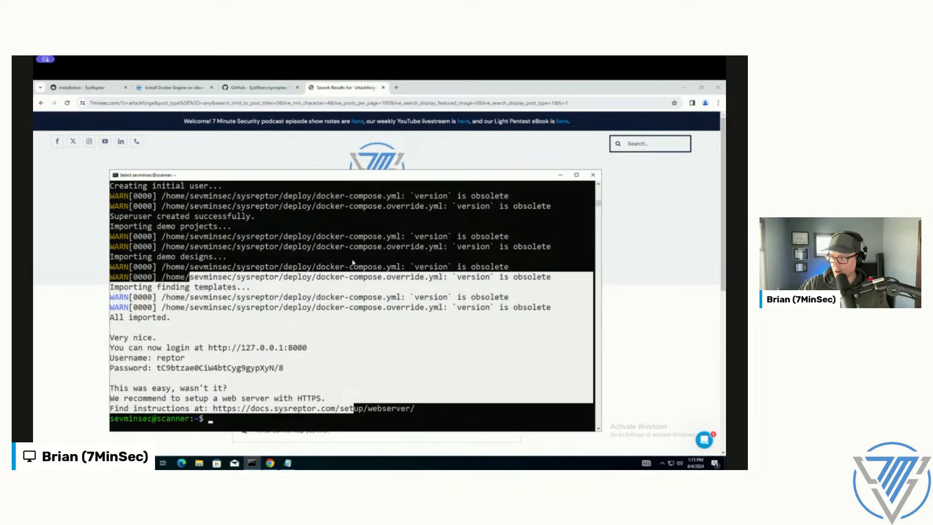
Step: Read through the SysReptor README on GitHub, from the benefits down to the self-hosted installation instructions
{"action": "left_click", "coordinate": [257, 87]}
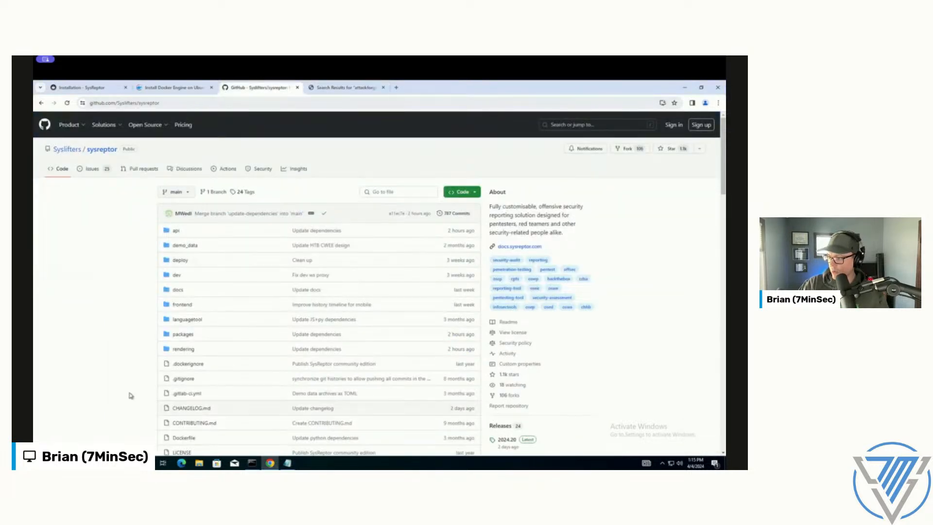
{"action": "scroll", "coordinate": [153, 393], "scroll_direction": "down", "scroll_amount": 10}
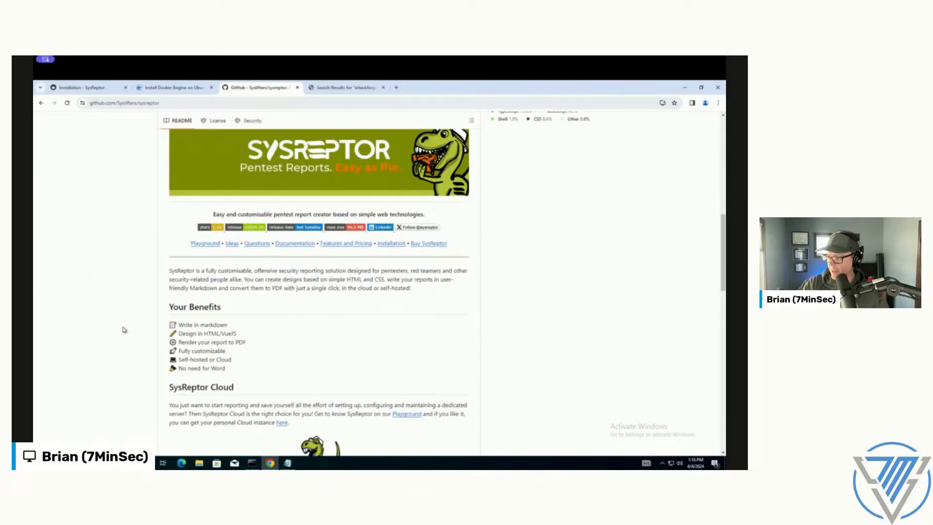
{"action": "scroll", "coordinate": [123, 314], "scroll_direction": "down", "scroll_amount": 2}
{"action": "scroll", "coordinate": [366, 281], "scroll_direction": "down", "scroll_amount": 2}
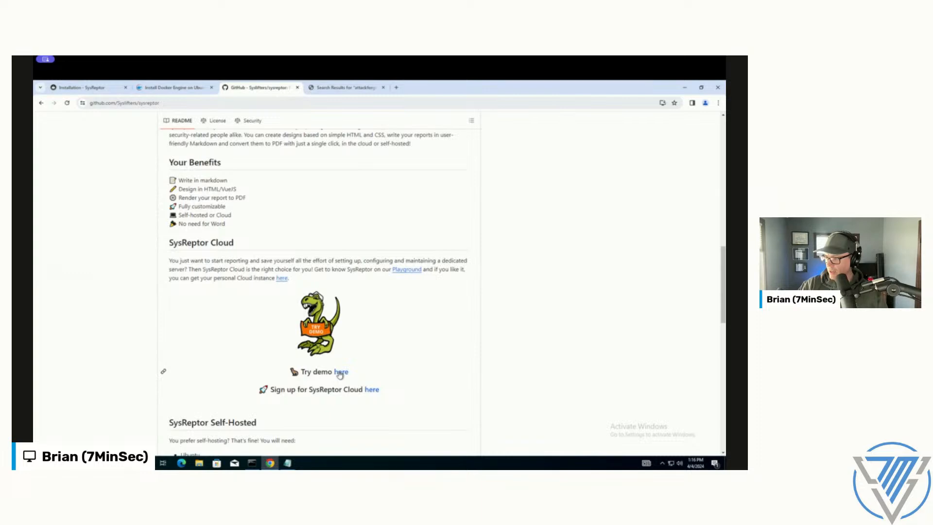
{"action": "scroll", "coordinate": [218, 343], "scroll_direction": "down", "scroll_amount": 5}
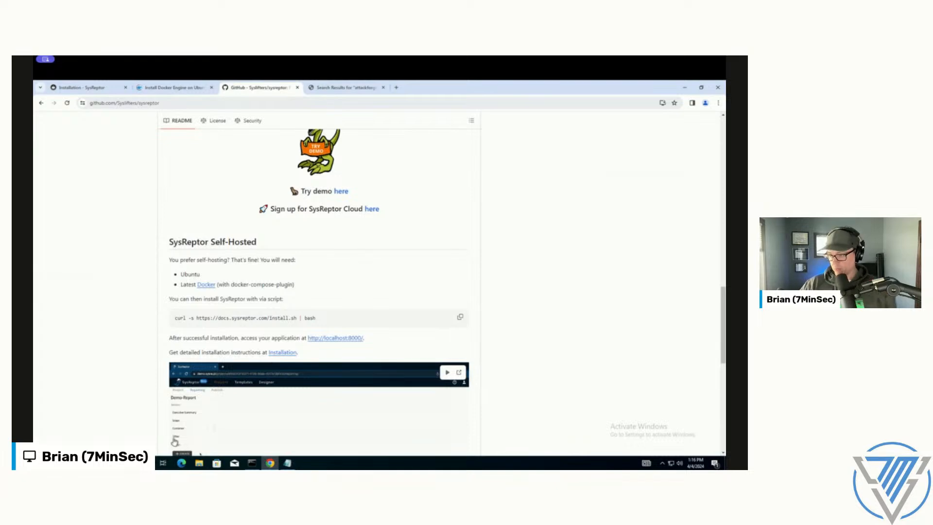
Step: Copy the SysReptor login address, username and password from the terminal output into a new Notepad document
{"action": "left_click", "coordinate": [258, 465]}
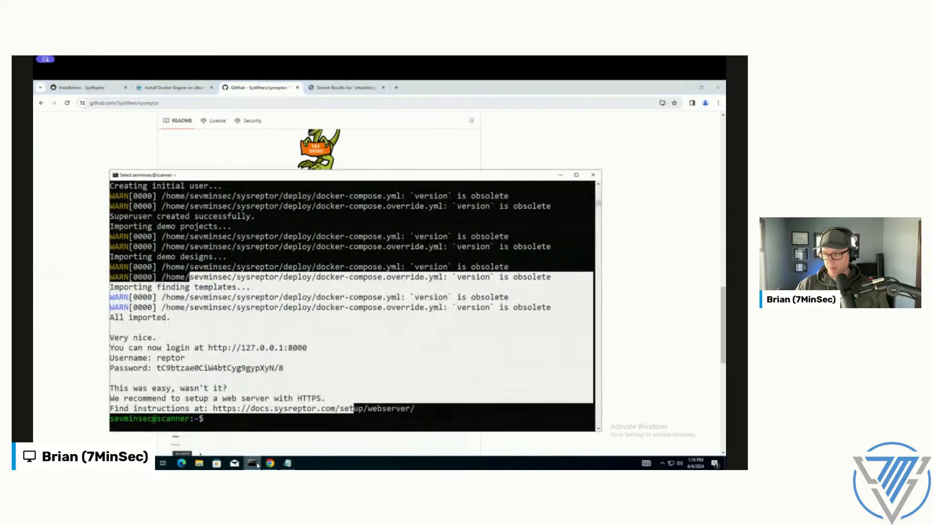
{"action": "left_click_drag", "start_coordinate": [345, 177], "coordinate": [380, 131]}
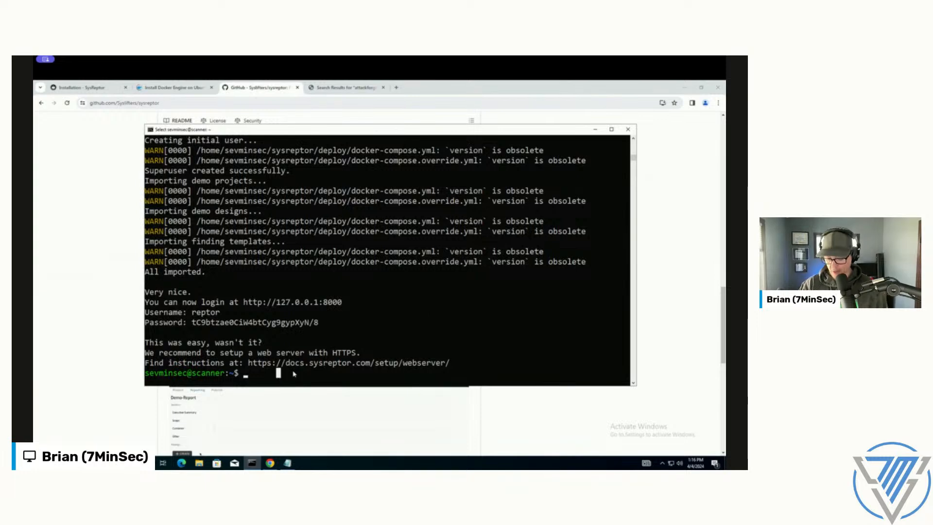
{"action": "type", "text": "netstat"}
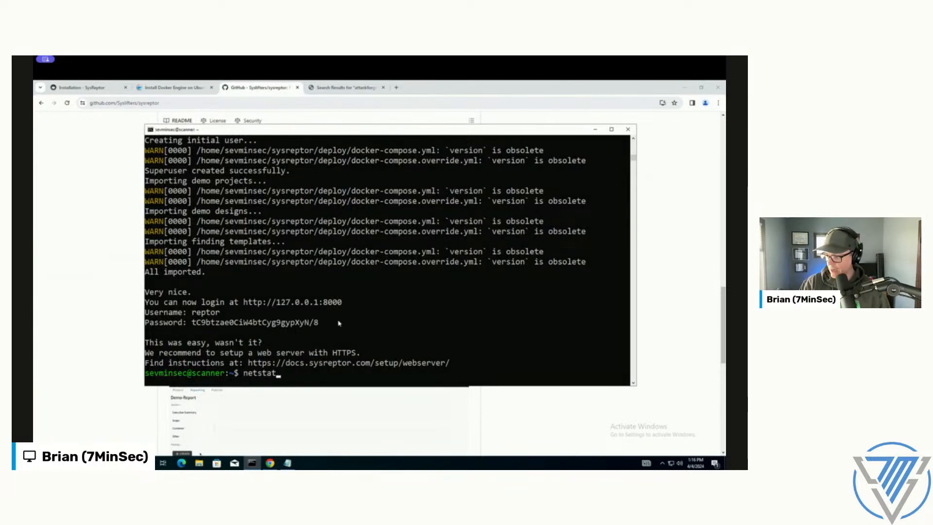
{"action": "left_click_drag", "start_coordinate": [339, 322], "coordinate": [149, 293]}
{"action": "key", "text": "ctrl+c"}
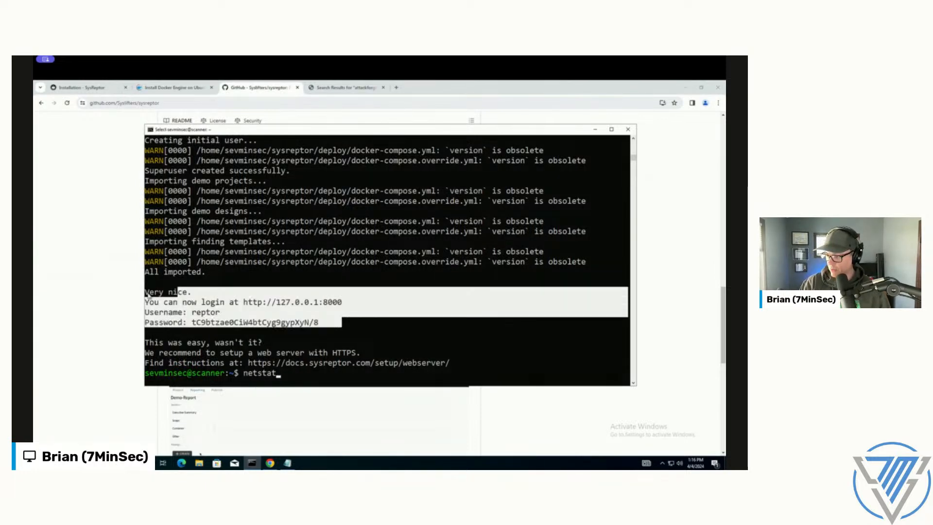
{"action": "right_click", "coordinate": [148, 293]}
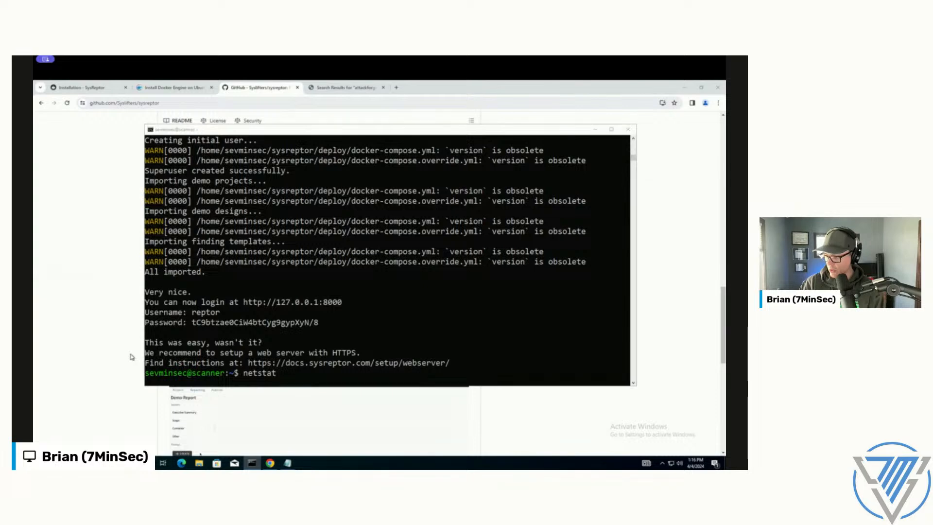
{"action": "key", "text": "super+r"}
{"action": "type", "text": "notepad"}
{"action": "key", "text": "Return"}
{"action": "key", "text": "ctrl+v"}
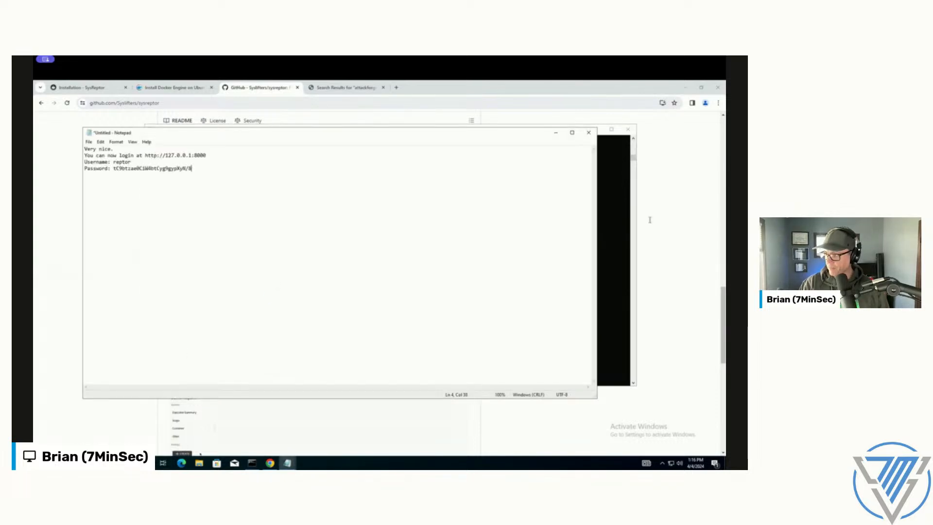
Step: Try to list the server's listening ports in the terminal with netstat -tulnp
{"action": "left_click", "coordinate": [617, 208]}
{"action": "type", "text": "netstat"}
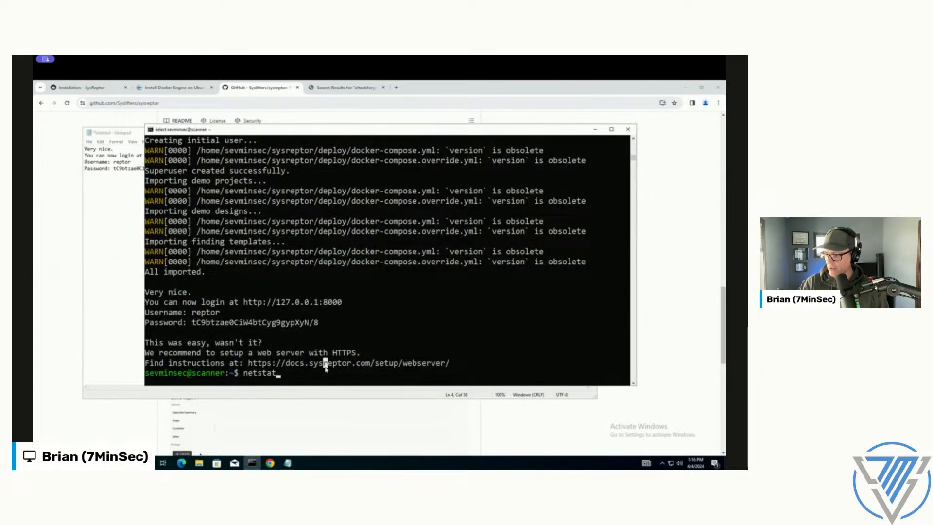
{"action": "type", "text": " -tulnp"}
{"action": "key", "text": "Return"}
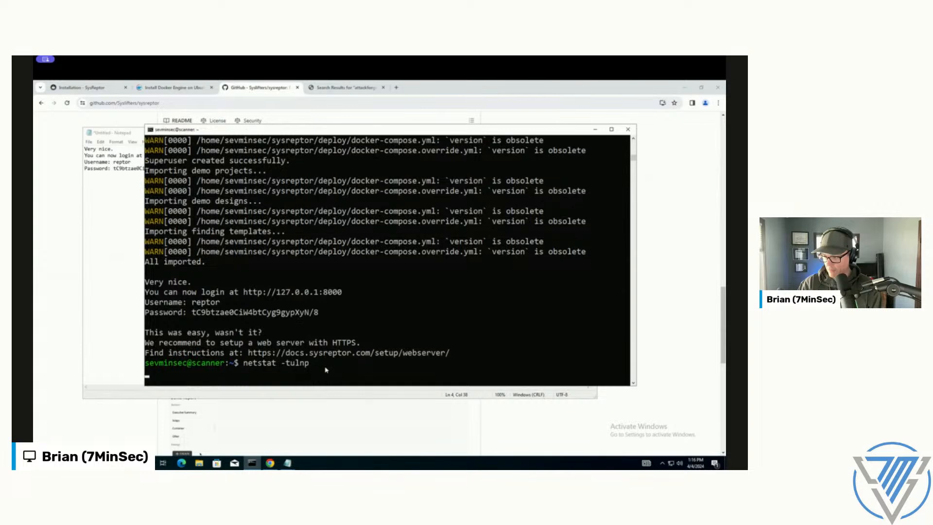
Step: Install the net-tools package on the server with sudo apt install net-tools
{"action": "type", "text": "sudo apt install n"}
{"action": "type", "text": "et-tools"}
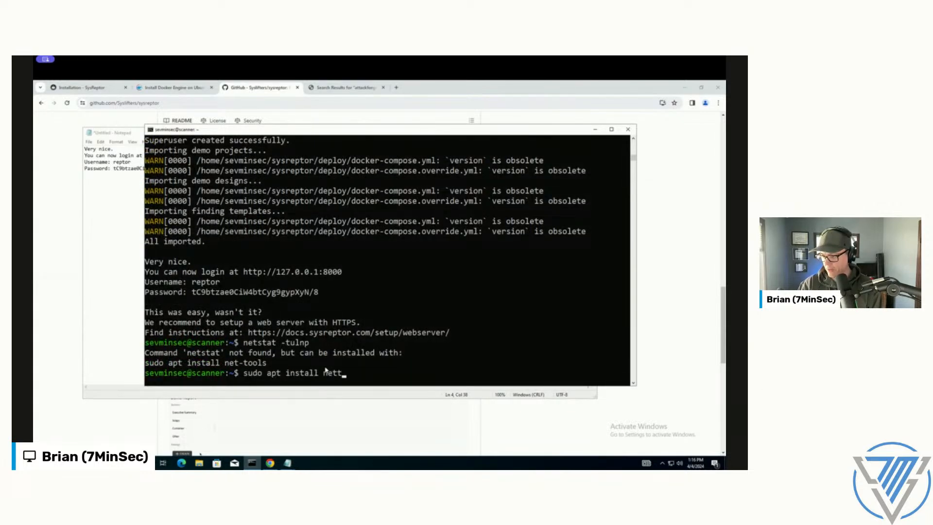
{"action": "key", "text": "Return"}
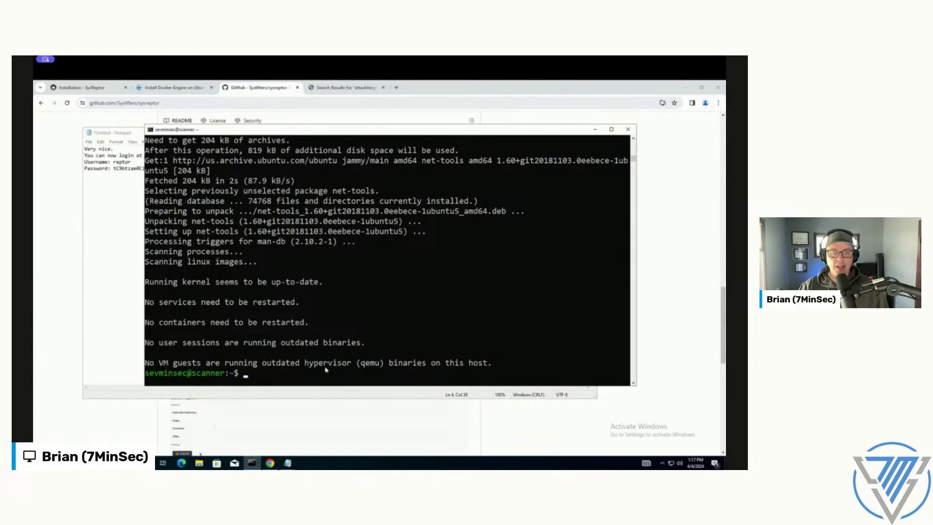
{"action": "type", "text": "nano"}
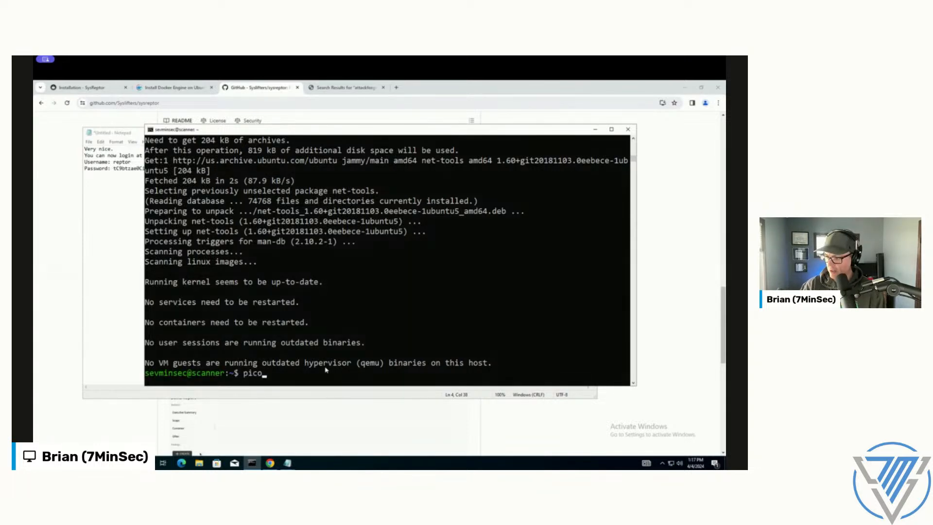
{"action": "key", "text": "Return"}
{"action": "key", "text": "ctrl+x"}
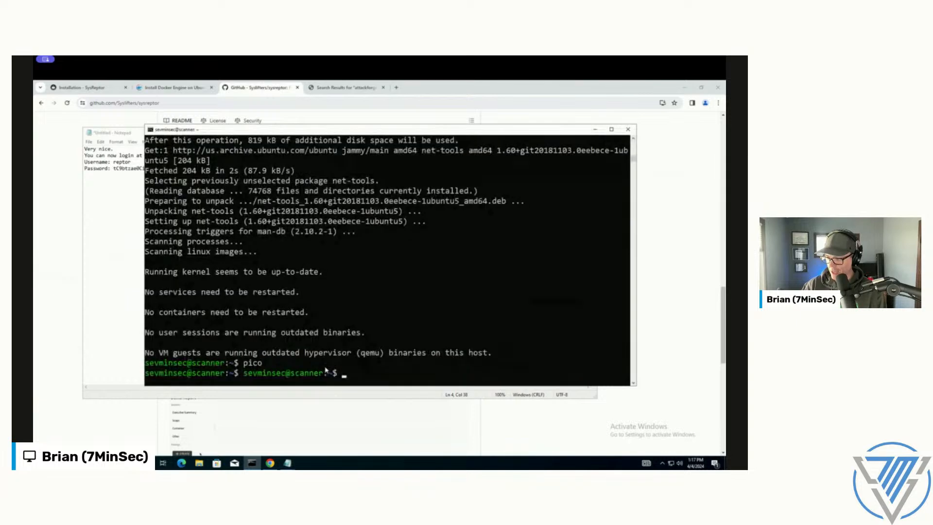
Step: Clear the terminal, rerun netstat -tulnp and check which address port 8000 is listening on
{"action": "type", "text": "clear"}
{"action": "key", "text": "Return"}
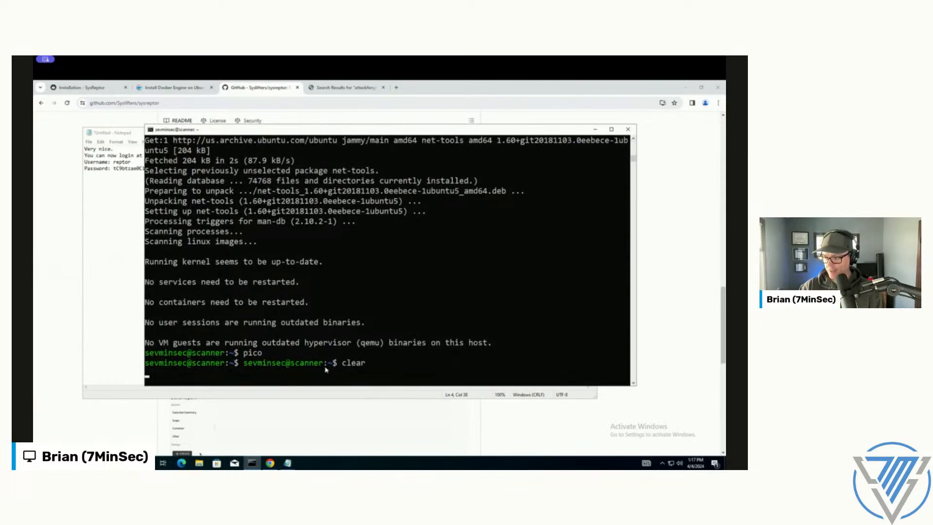
{"action": "type", "text": "sudo apt install net-tools"}
{"action": "key", "text": "Up"}
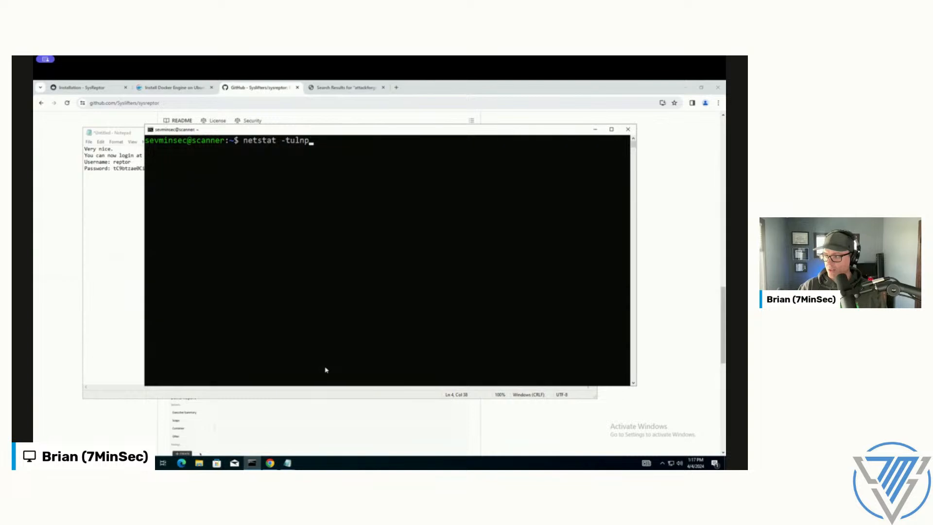
{"action": "key", "text": "Return"}
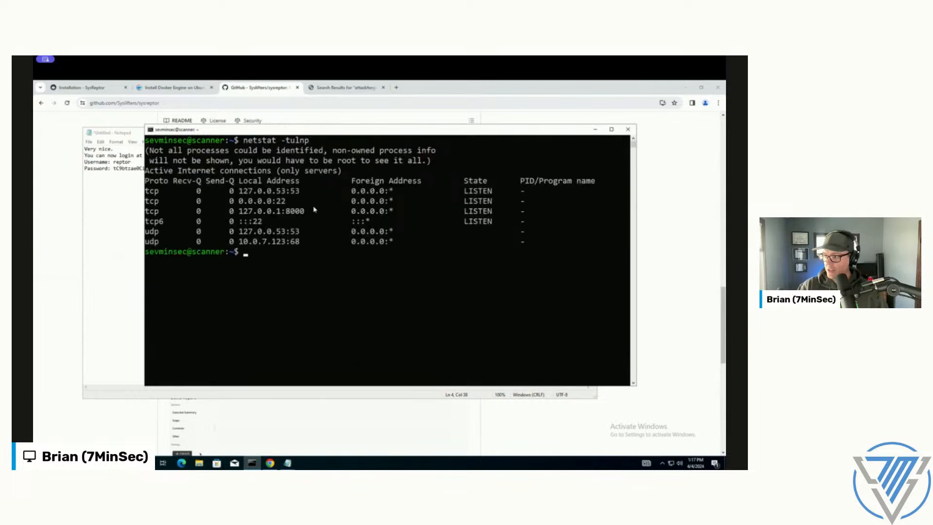
{"action": "left_click_drag", "start_coordinate": [288, 213], "coordinate": [304, 214]}
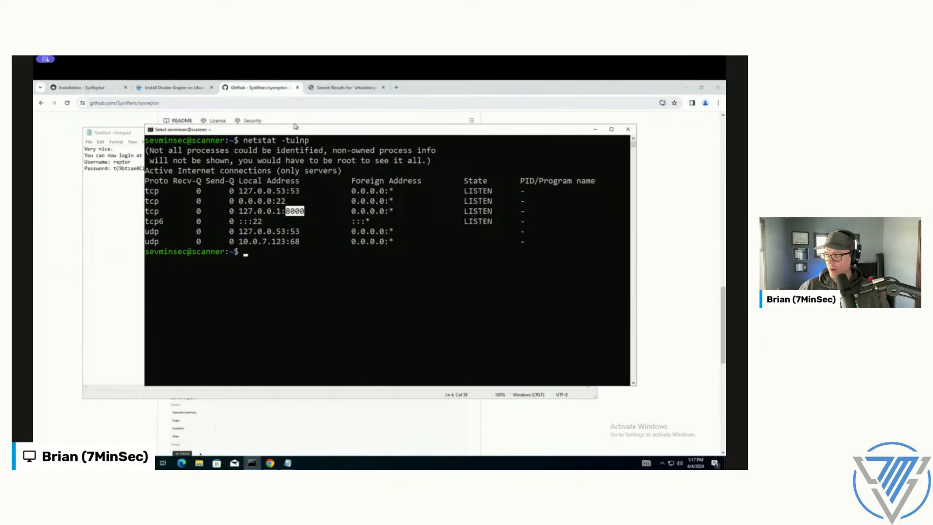
{"action": "left_click", "coordinate": [396, 87]}
{"action": "left_click", "coordinate": [396, 88]}
{"action": "type", "text": "http://"}
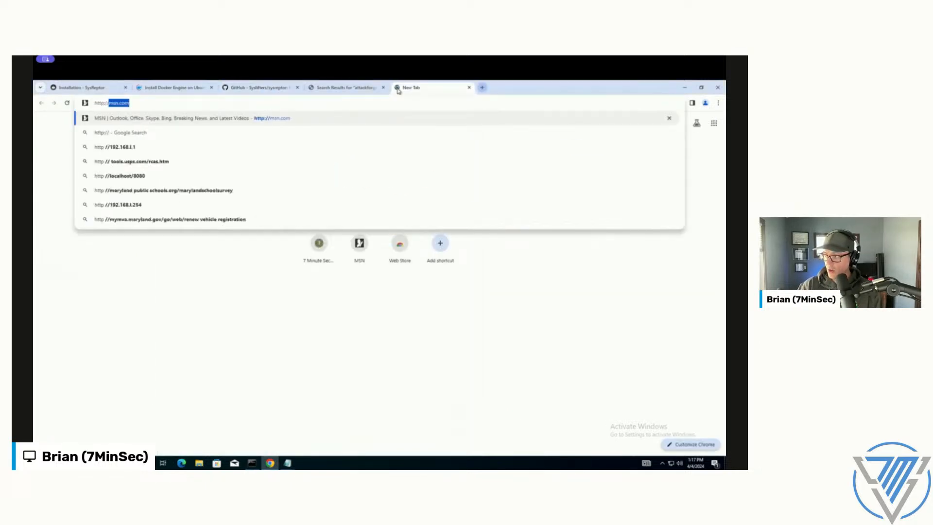
{"action": "type", "text": "10.0.7.123:8000"}
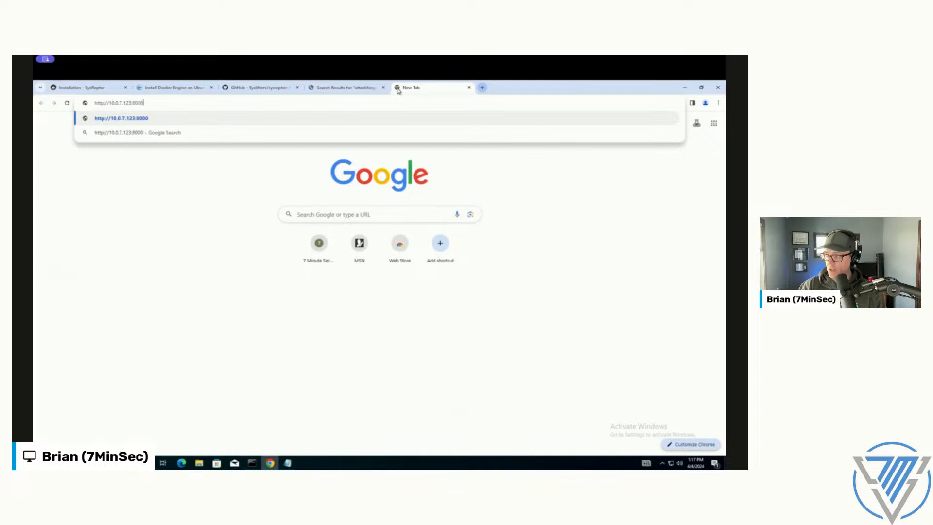
{"action": "key", "text": "Return"}
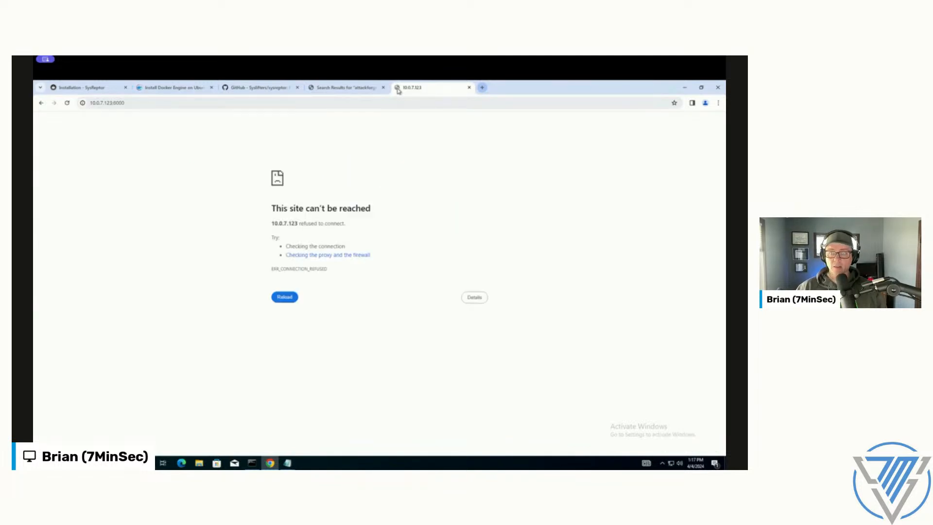
{"action": "key", "text": "F5"}
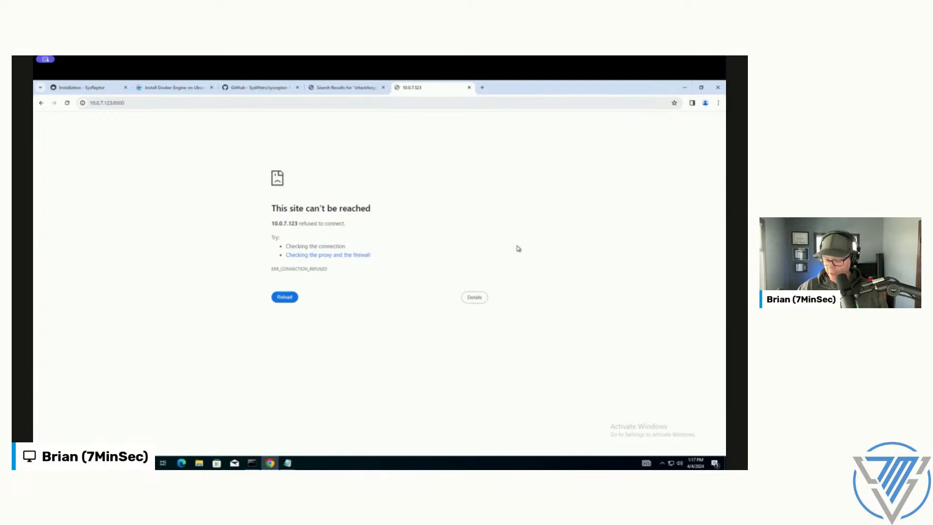
Step: Recheck the netstat output and the SysReptor installation page, and return to the GitHub repository
{"action": "key", "text": "alt+Tab"}
{"action": "left_click", "coordinate": [283, 221]}
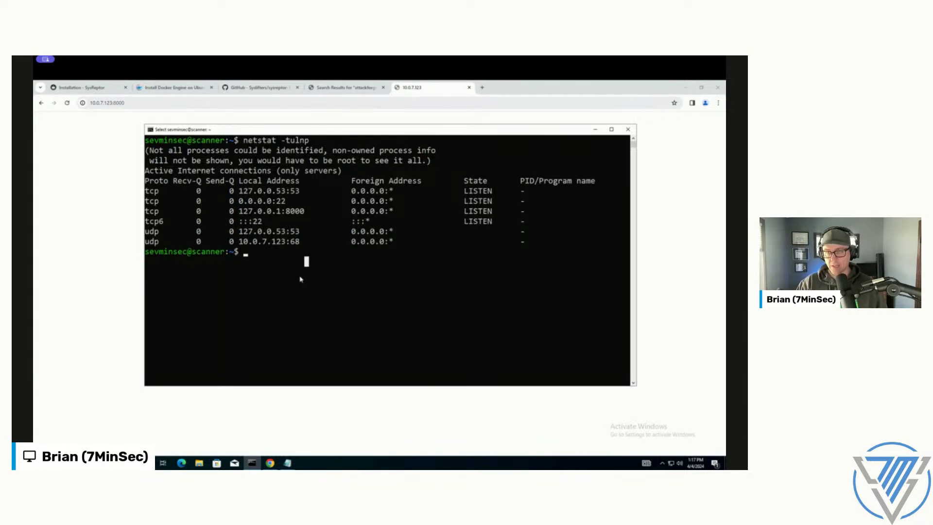
{"action": "left_click", "coordinate": [82, 88]}
{"action": "scroll", "coordinate": [233, 213], "scroll_direction": "up", "scroll_amount": 4}
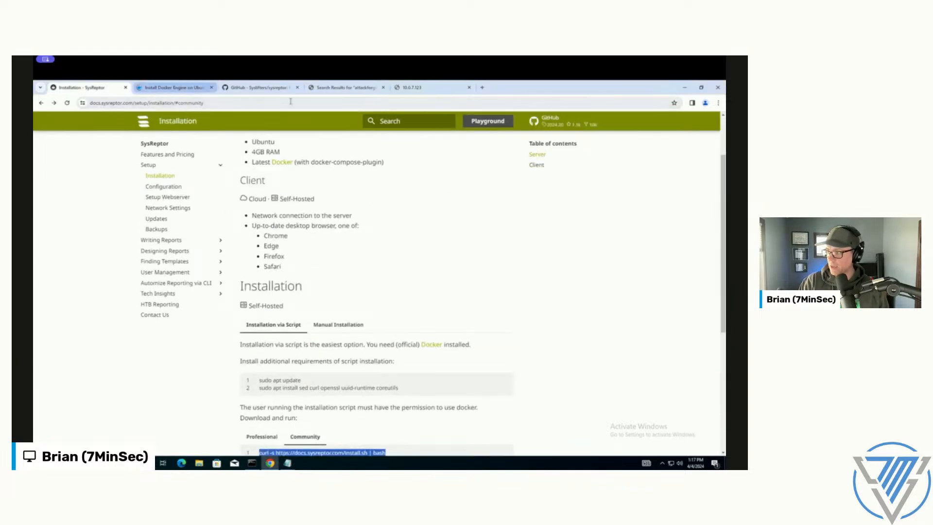
{"action": "left_click", "coordinate": [172, 87]}
{"action": "left_click", "coordinate": [259, 87]}
{"action": "scroll", "coordinate": [275, 263], "scroll_direction": "up", "scroll_amount": 10}
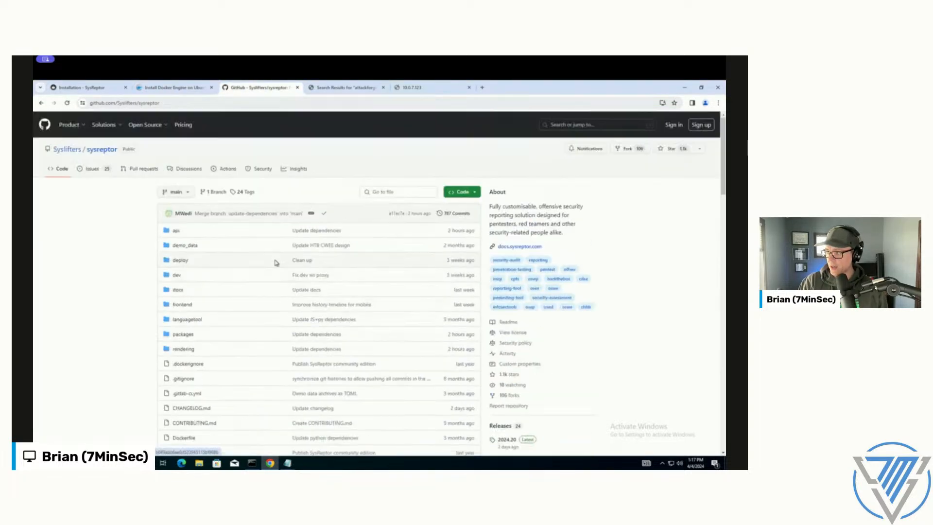
Step: Search the repository's issues for "lan" and open the issue "How to access Sysreptor outside of localhost?"
{"action": "left_click", "coordinate": [92, 171]}
{"action": "left_click", "coordinate": [218, 192]}
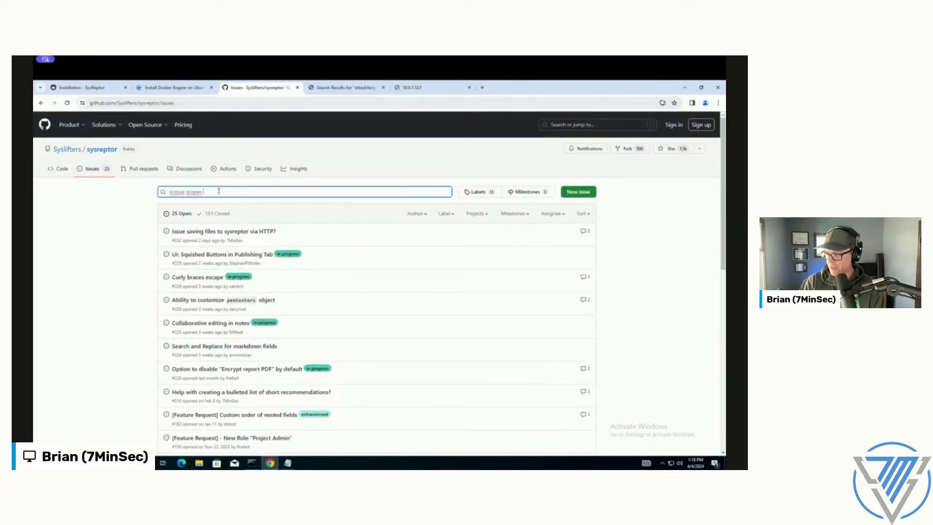
{"action": "type", "text": "local"}
{"action": "key", "text": "ctrl+a"}
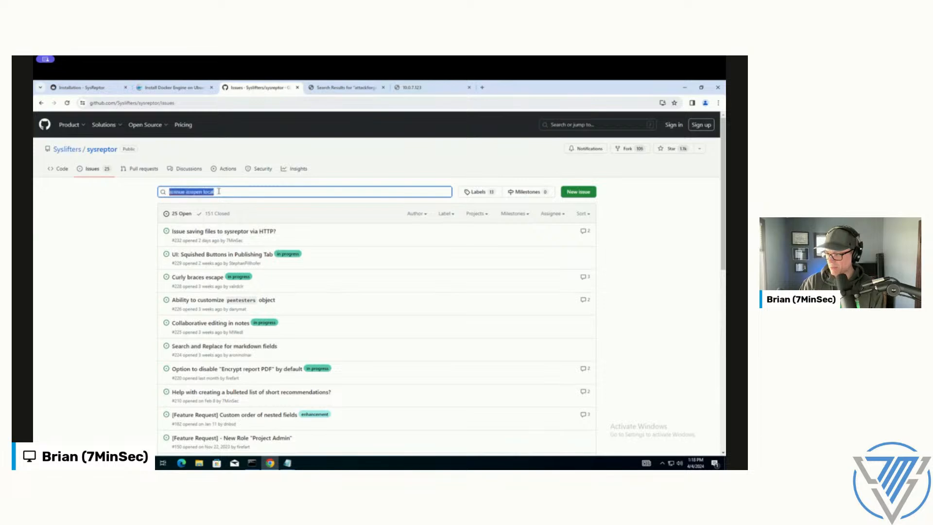
{"action": "type", "text": "local"}
{"action": "key", "text": "ctrl+a"}
{"action": "type", "text": "lan"}
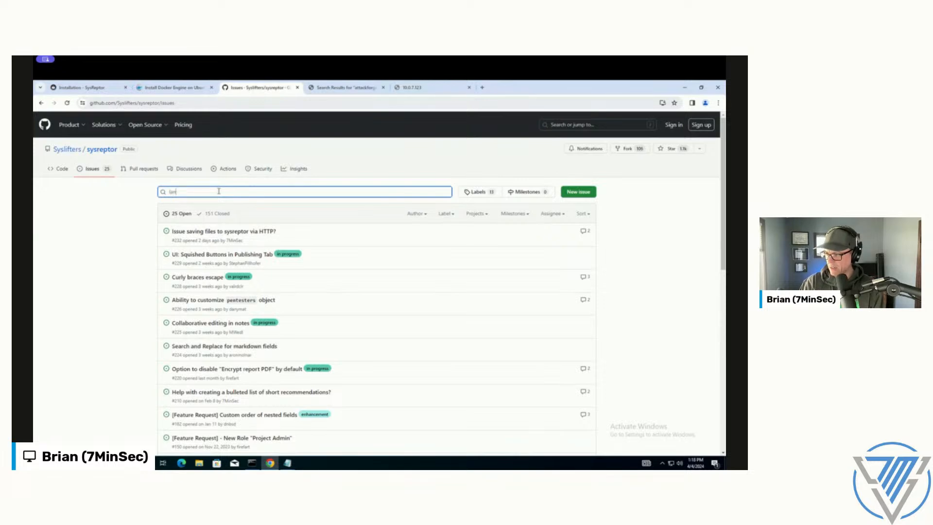
{"action": "key", "text": "Return"}
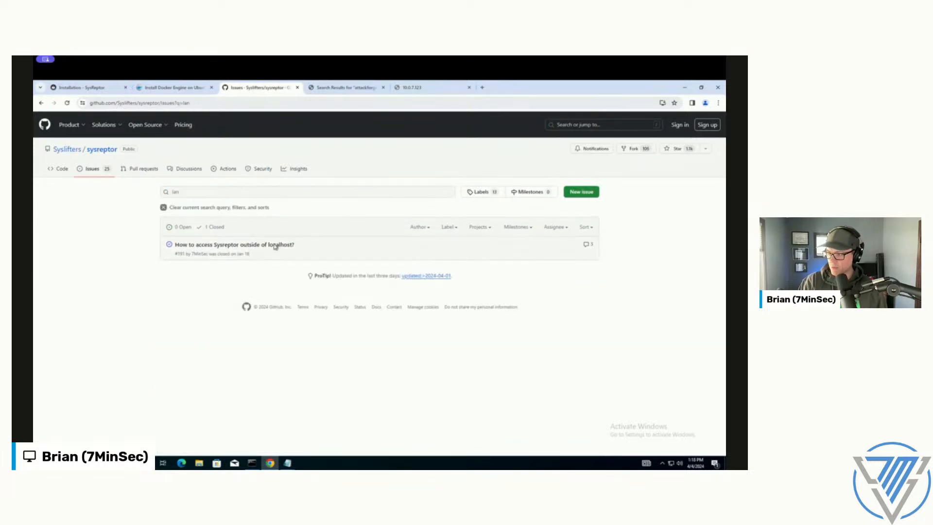
{"action": "left_click", "coordinate": [275, 245]}
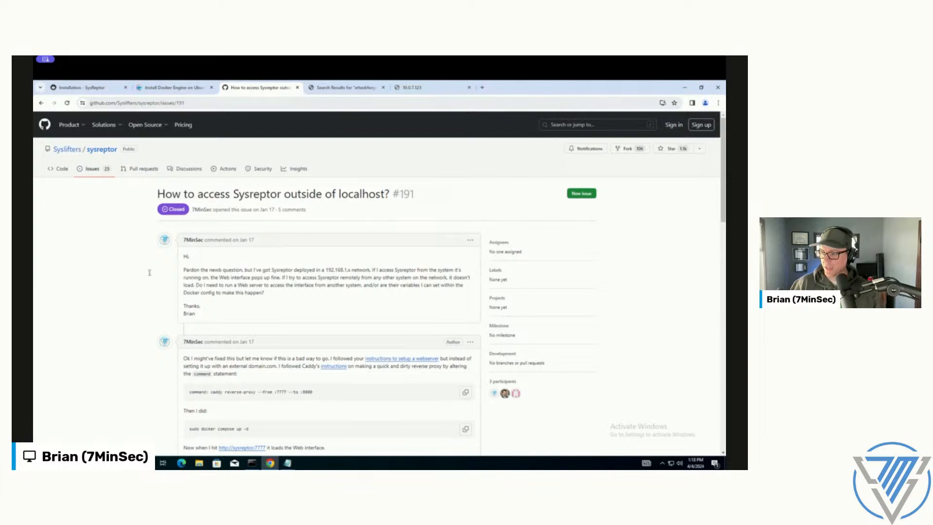
Step: Read the issue's comments on the Caddy reverse proxy setup and the alternative of changing the docker-compose port binding
{"action": "scroll", "coordinate": [299, 228], "scroll_direction": "down", "scroll_amount": 2}
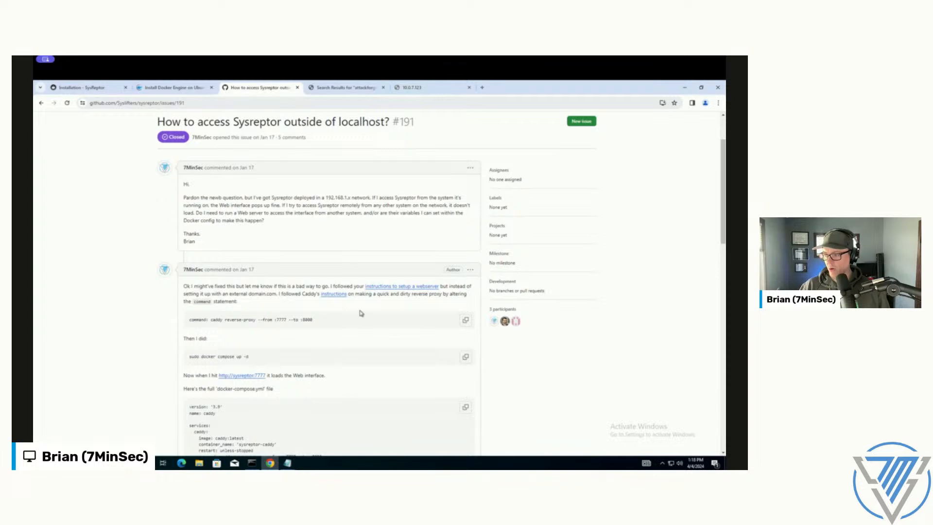
{"action": "scroll", "coordinate": [135, 318], "scroll_direction": "down", "scroll_amount": 2}
{"action": "scroll", "coordinate": [134, 318], "scroll_direction": "down", "scroll_amount": 3}
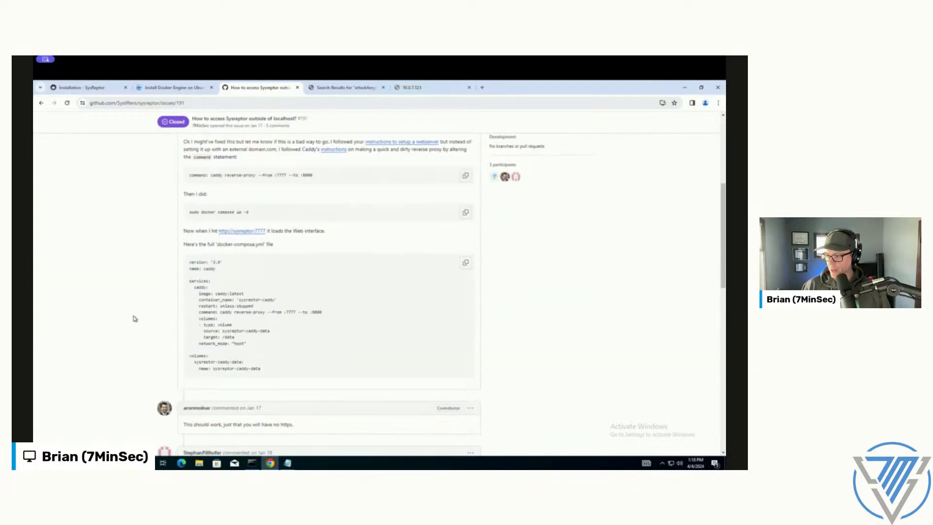
{"action": "scroll", "coordinate": [274, 350], "scroll_direction": "down", "scroll_amount": 2}
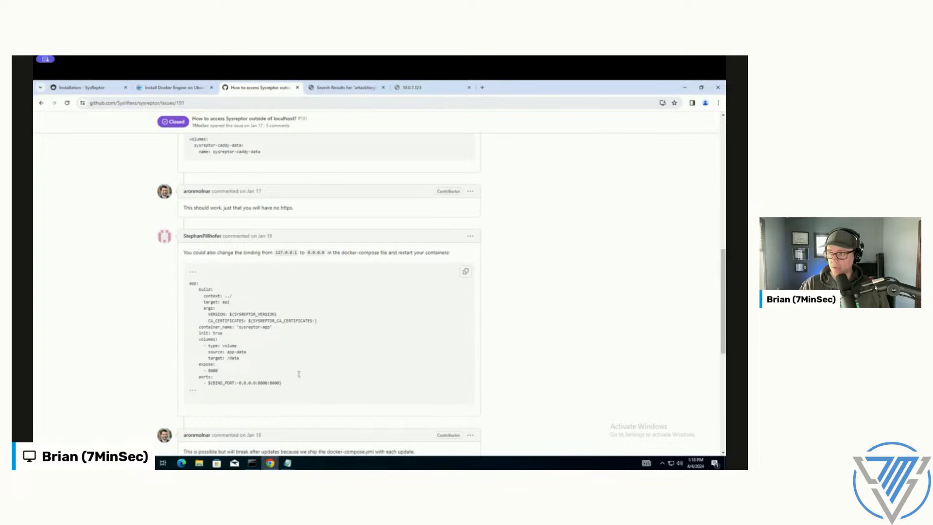
{"action": "scroll", "coordinate": [483, 330], "scroll_direction": "down", "scroll_amount": 2}
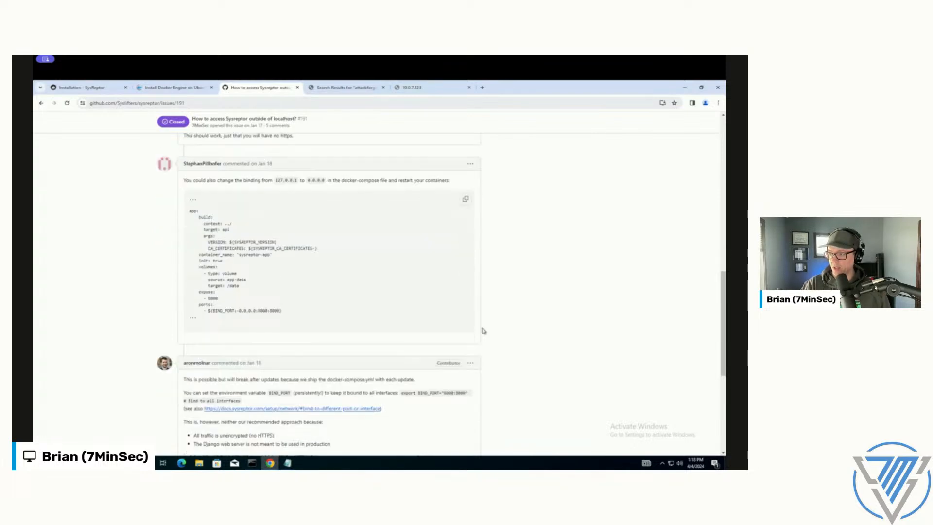
{"action": "scroll", "coordinate": [483, 331], "scroll_direction": "up", "scroll_amount": 6}
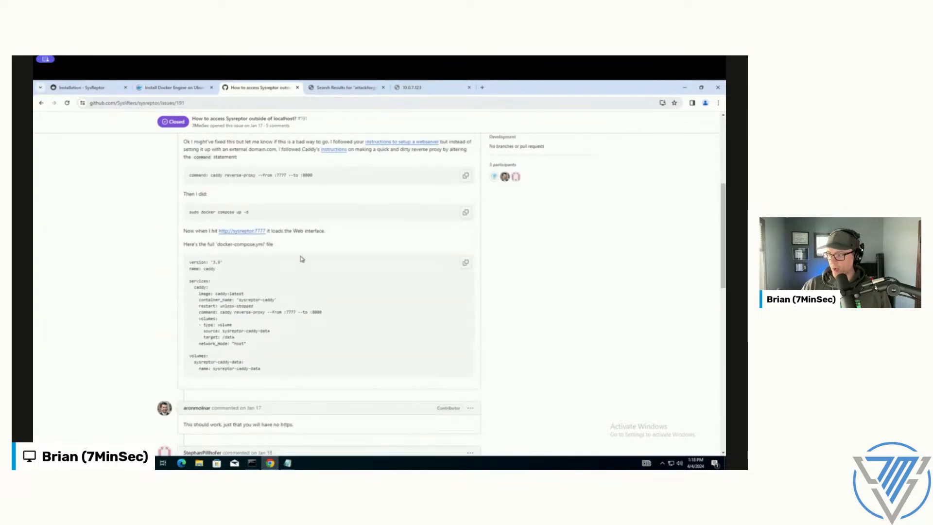
{"action": "scroll", "coordinate": [323, 249], "scroll_direction": "up", "scroll_amount": 2}
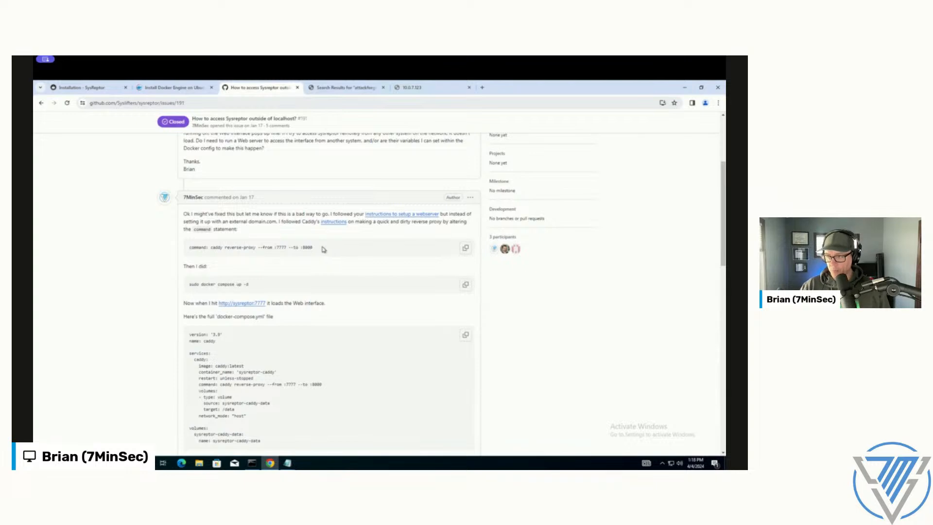
Step: Open the issue's linked webserver setup instructions in a new browser tab and review the recommended Caddy docker-compose configuration
{"action": "right_click", "coordinate": [404, 214]}
{"action": "left_click", "coordinate": [418, 220]}
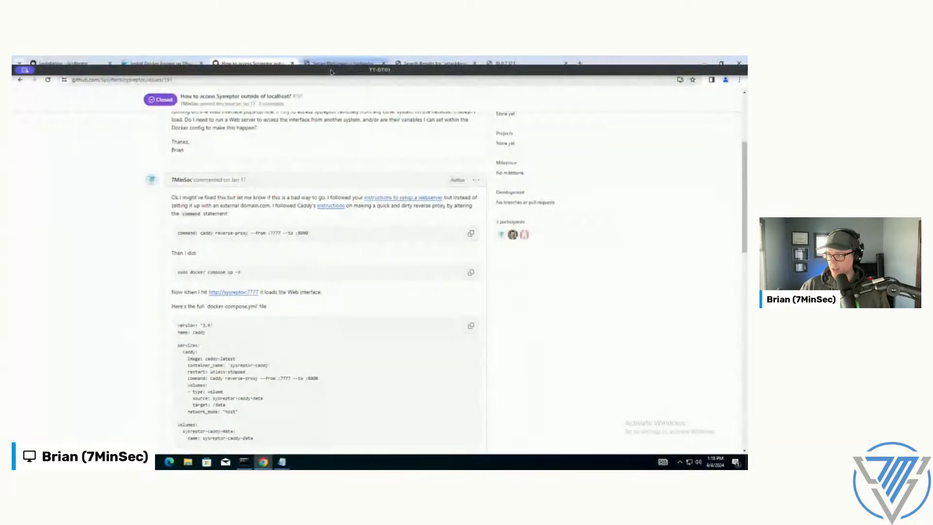
{"action": "left_click", "coordinate": [340, 64]}
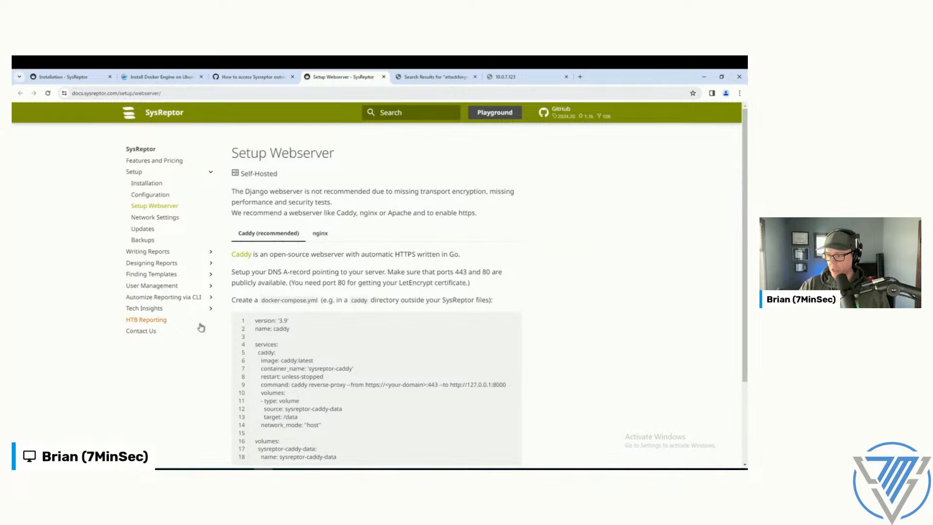
{"action": "scroll", "coordinate": [200, 327], "scroll_direction": "down", "scroll_amount": 3}
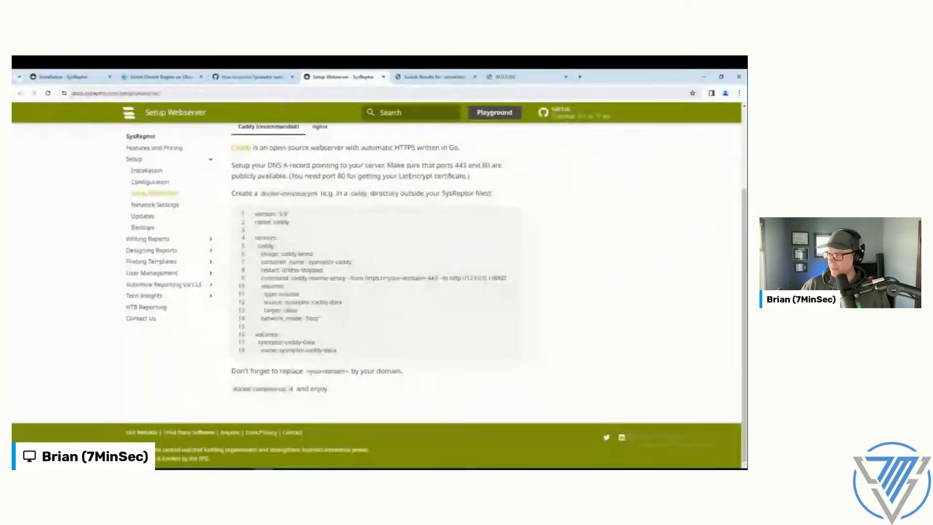
Step: Search 7minsec.com for "caddy" in a new browser tab and open the post "7MS #583: Cred-Capturing Phishing with Caddy Server"
{"action": "left_click", "coordinate": [579, 77]}
{"action": "type", "text": "7minsec.com"}
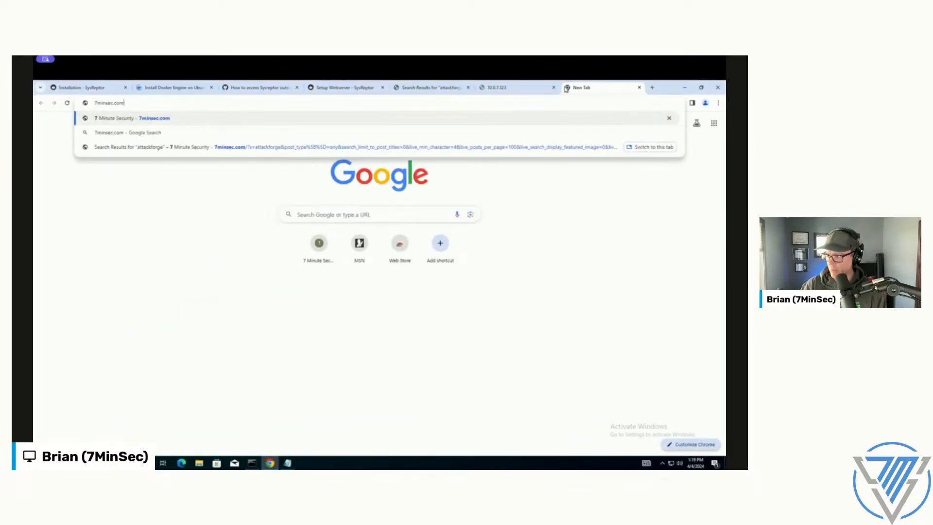
{"action": "key", "text": "Return"}
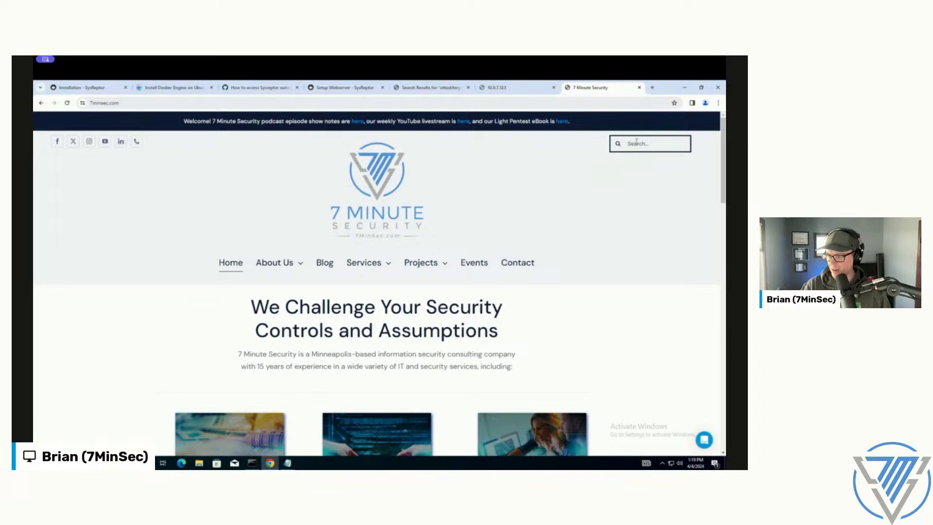
{"action": "left_click", "coordinate": [636, 143]}
{"action": "type", "text": "caddy"}
{"action": "key", "text": "Return"}
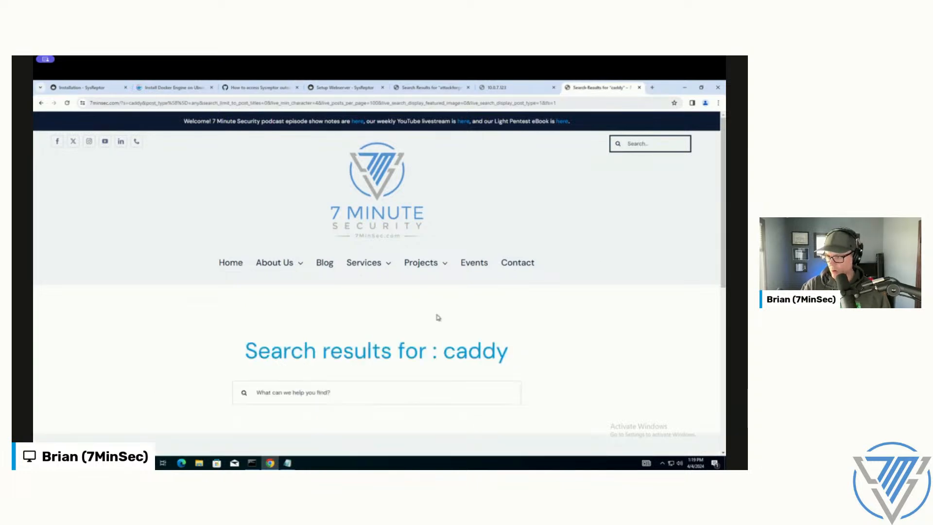
{"action": "scroll", "coordinate": [440, 318], "scroll_direction": "down", "scroll_amount": 5}
{"action": "left_click", "coordinate": [194, 294]}
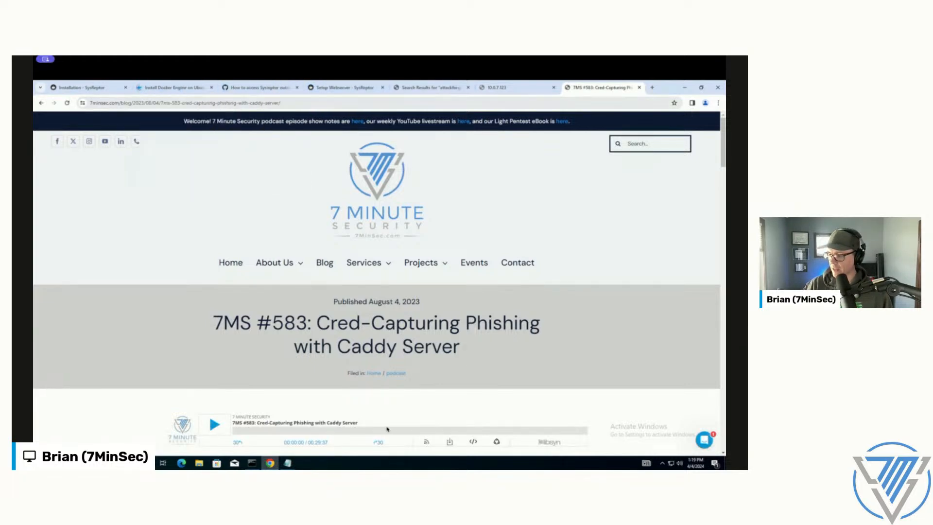
Step: Switch to the terminal, then open a blank Notepad document and paste the copied wget command for the Caddy package into it
{"action": "left_click", "coordinate": [251, 462]}
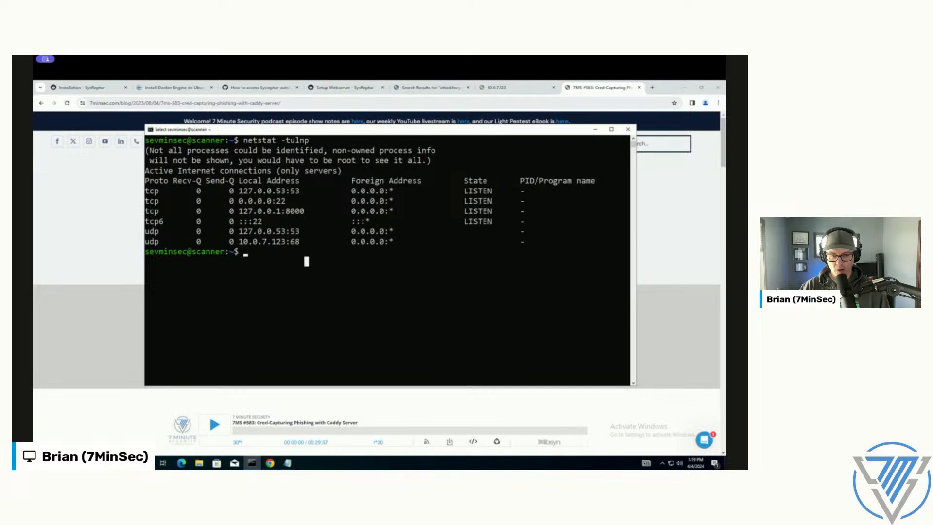
{"action": "left_click", "coordinate": [306, 271]}
{"action": "right_click", "coordinate": [263, 269]}
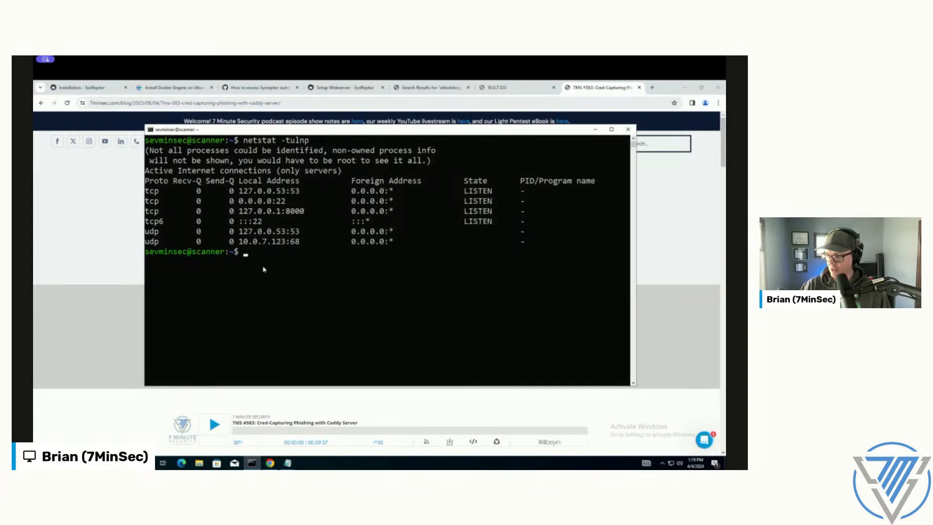
{"action": "key", "text": "super+r"}
{"action": "type", "text": "notepad"}
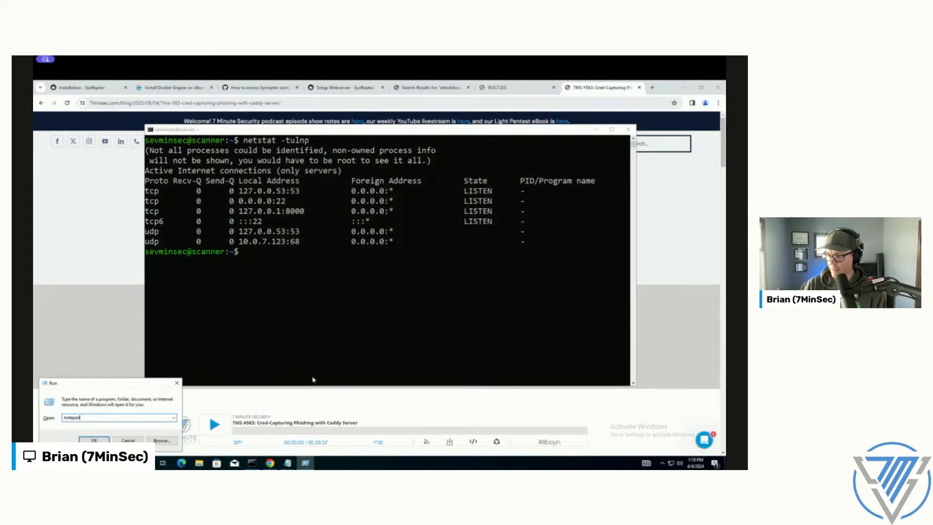
{"action": "key", "text": "Return"}
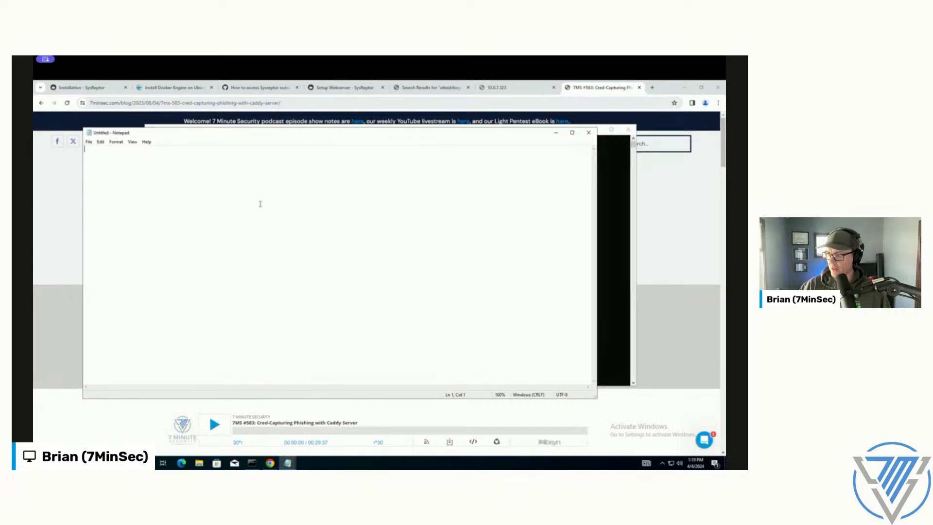
{"action": "type", "text": "wget https://github.com/caddyserver/caddy/releases/download/v2.7.6/caddy_2.7.6_linux_amd64.deb"}
Step: Run the copied wget command in the server's terminal to download caddy_2.7.6_linux_amd64.deb
{"action": "left_click", "coordinate": [612, 240]}
{"action": "right_click", "coordinate": [412, 283]}
{"action": "key", "text": "Return"}
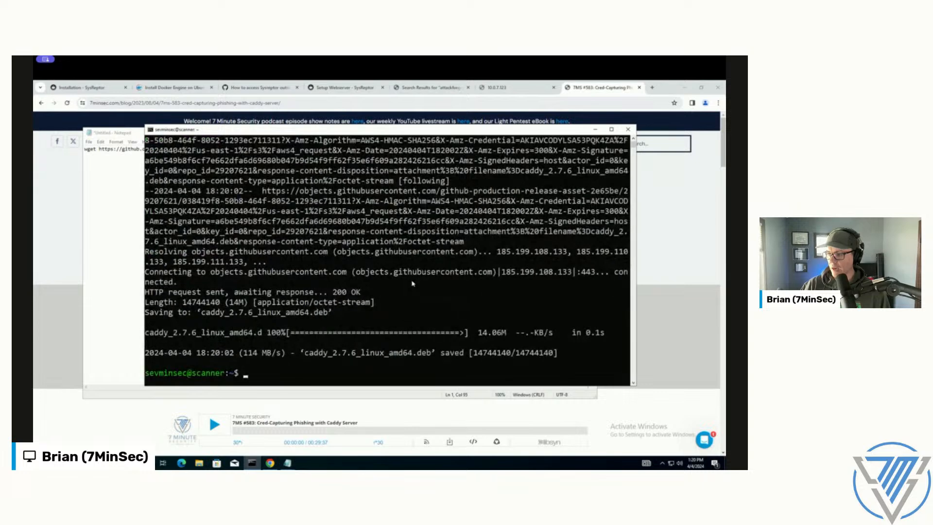
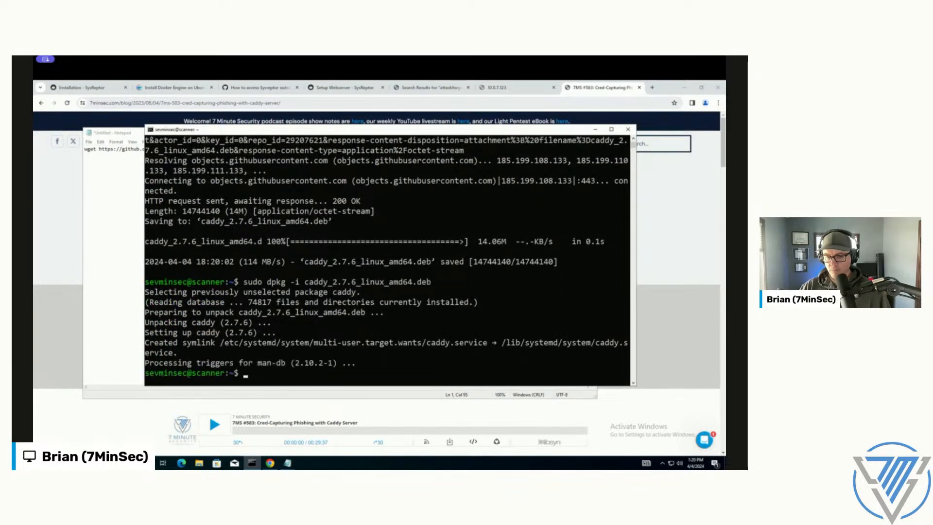
Step: Create a directory named caddy in the home folder and change into it
{"action": "left_click", "coordinate": [302, 312]}
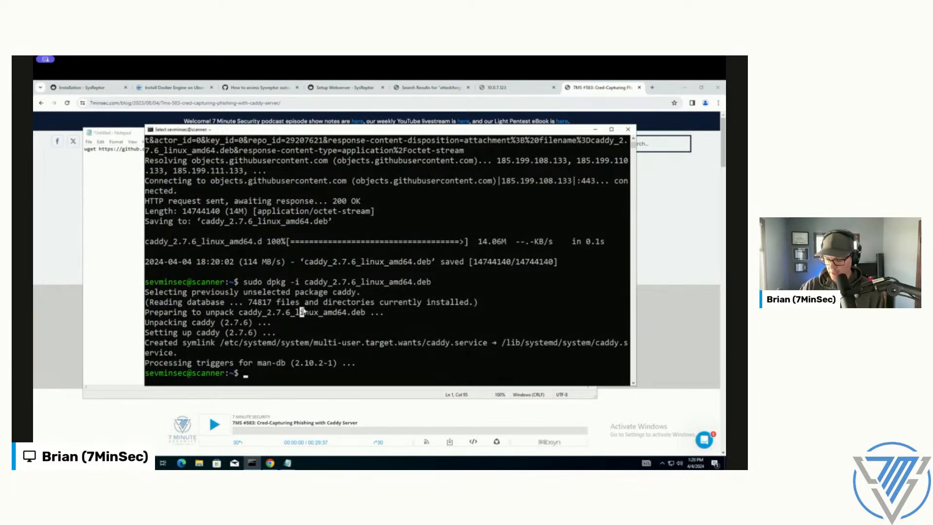
{"action": "type", "text": "mkdir "}
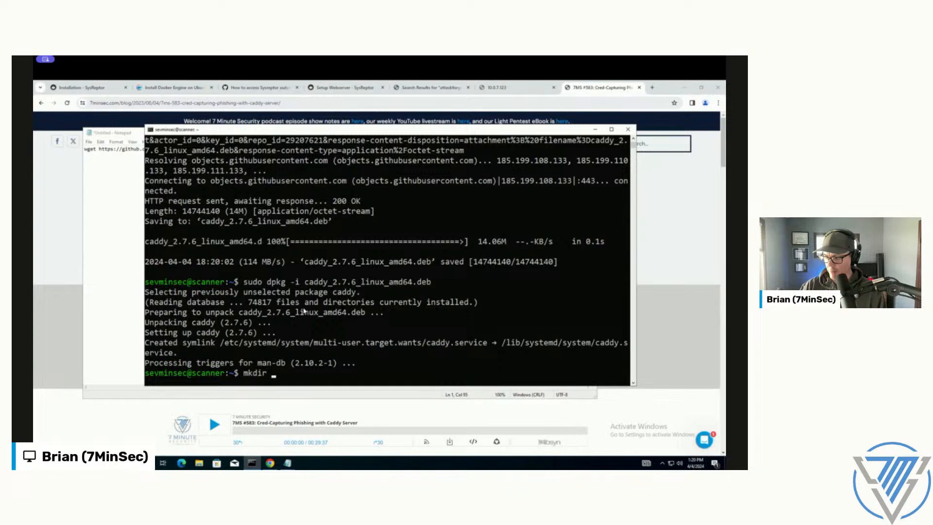
{"action": "type", "text": "caddy"}
{"action": "key", "text": "Return"}
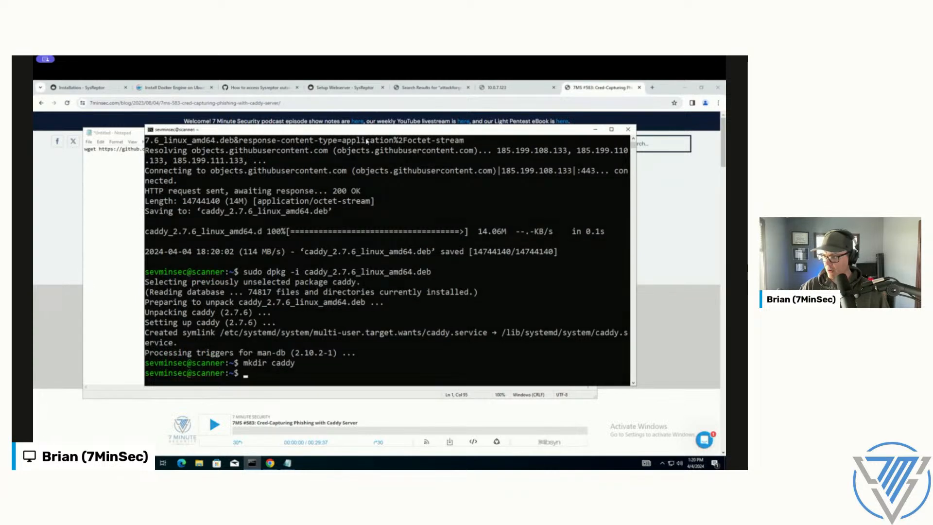
{"action": "left_click_drag", "start_coordinate": [368, 133], "coordinate": [371, 111]}
{"action": "type", "text": "cd caddy/"}
{"action": "key", "text": "Return"}
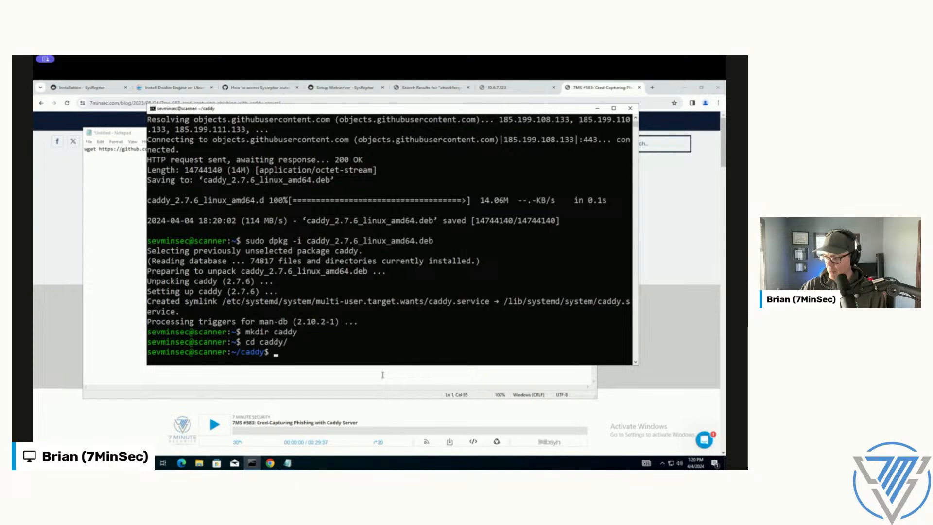
Step: Create docker-compose.yml in nano inside the caddy directory and paste the copied Caddy reverse-proxy configuration into it
{"action": "type", "text": "nano docker-compose.yml"}
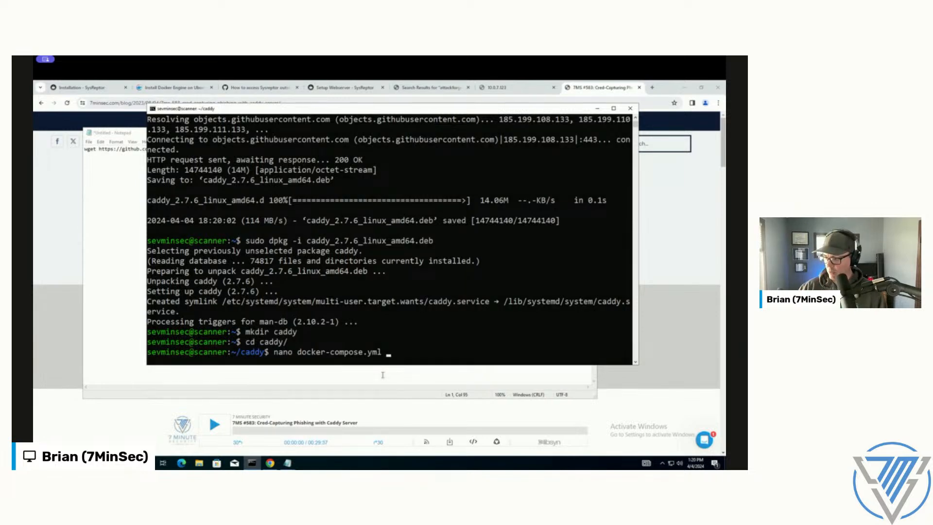
{"action": "key", "text": "Return"}
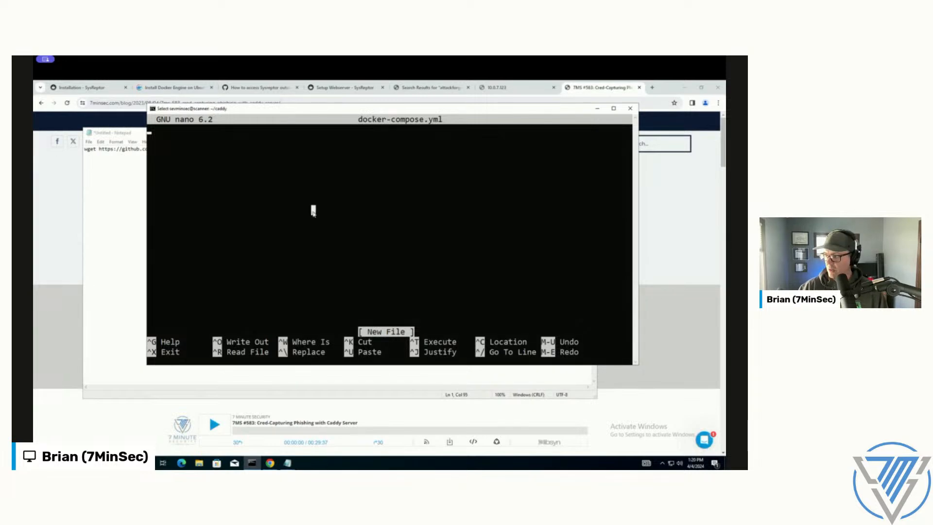
{"action": "right_click", "coordinate": [317, 110]}
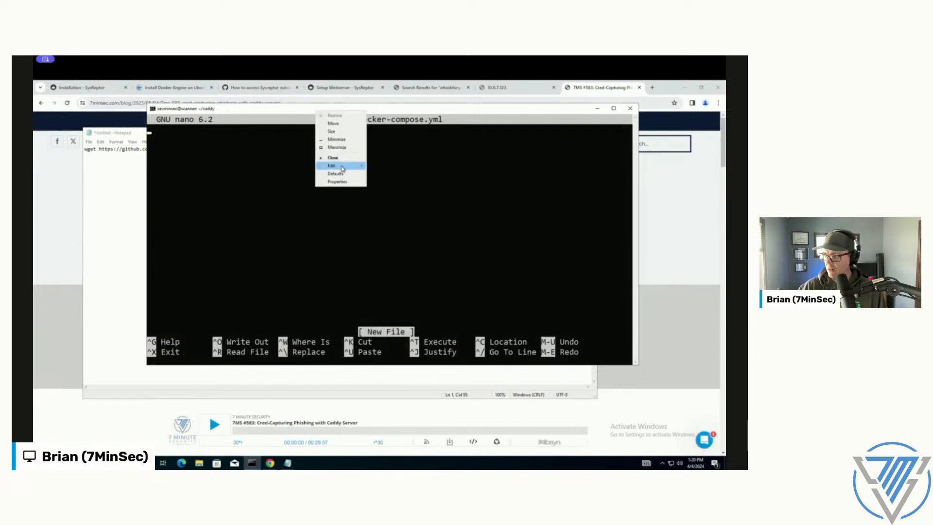
{"action": "mouse_move", "coordinate": [342, 165]}
{"action": "left_click", "coordinate": [383, 181]}
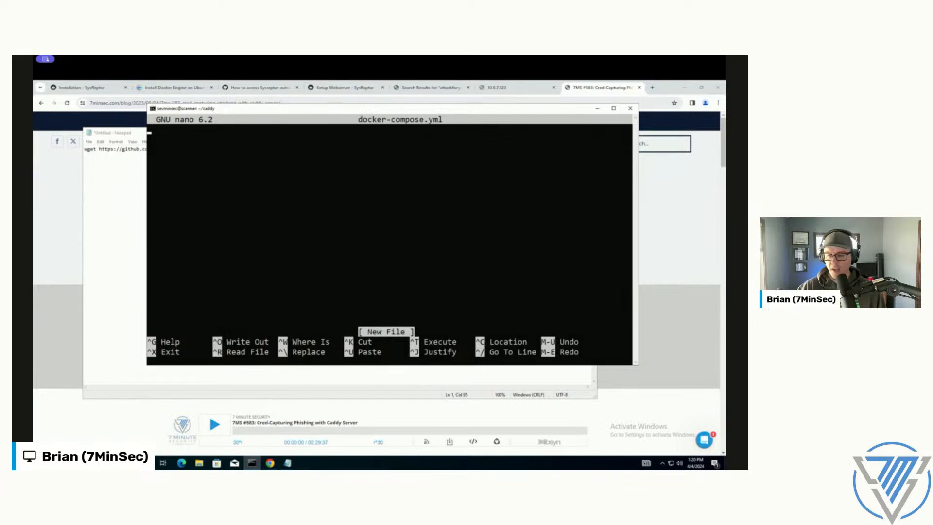
{"action": "right_click", "coordinate": [317, 110]}
{"action": "mouse_move", "coordinate": [357, 166]}
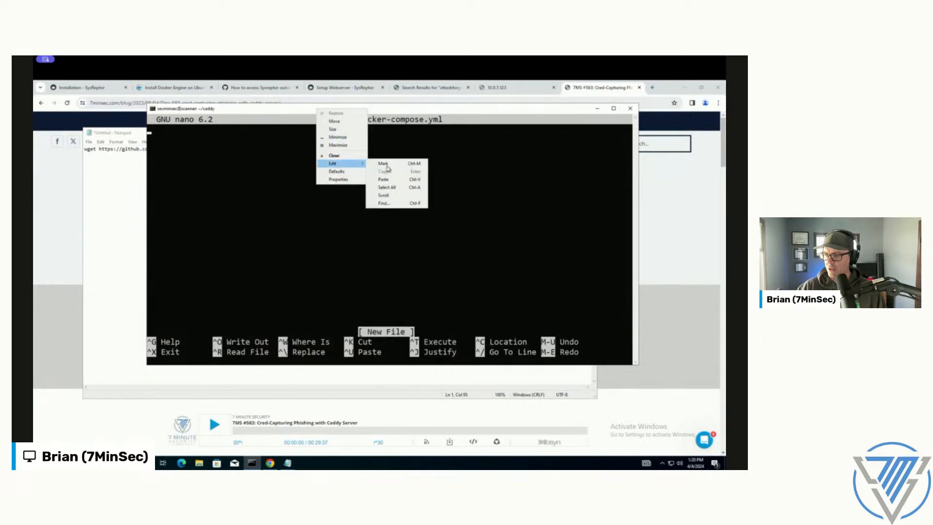
{"action": "left_click", "coordinate": [384, 180]}
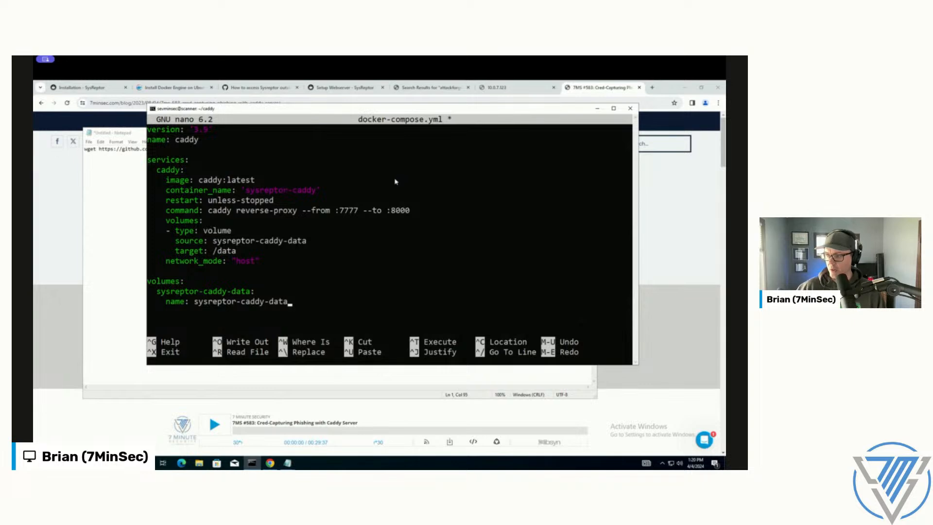
Step: Examine the caddy reverse-proxy command line in docker-compose.yml, especially its --from and --to ports
{"action": "key", "text": "Up"}
{"action": "key", "text": "Up"}
{"action": "key", "text": "Up"}
{"action": "key", "text": "Up"}
{"action": "key", "text": "Up"}
{"action": "key", "text": "Up"}
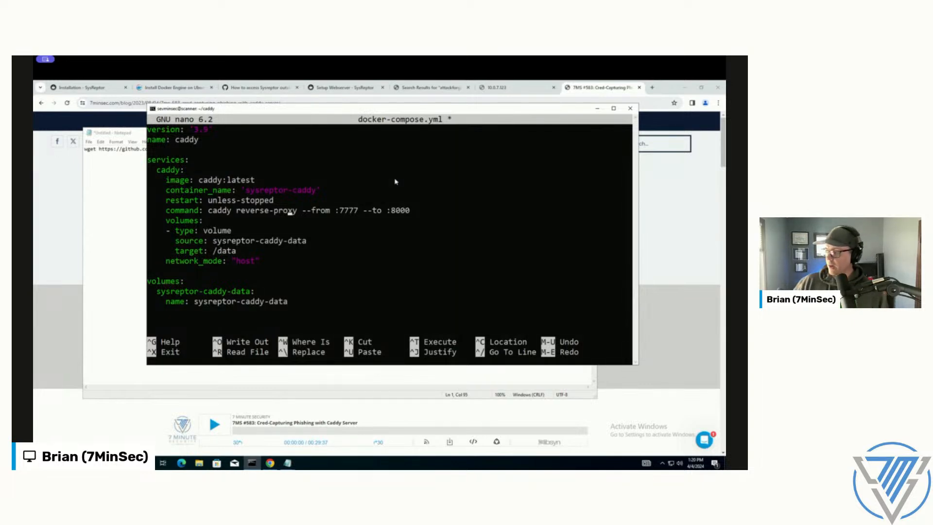
{"action": "key", "text": "Up"}
{"action": "key", "text": "Up"}
{"action": "key", "text": "Up"}
{"action": "key", "text": "Left"}
{"action": "key", "text": "Left"}
{"action": "key", "text": "Left"}
{"action": "key", "text": "Left"}
{"action": "key", "text": "Left"}
{"action": "key", "text": "Left"}
{"action": "key", "text": "Left"}
{"action": "key", "text": "Left"}
{"action": "key", "text": "Left"}
{"action": "key", "text": "Left"}
{"action": "key", "text": "Left"}
{"action": "key", "text": "Left"}
{"action": "key", "text": "Left"}
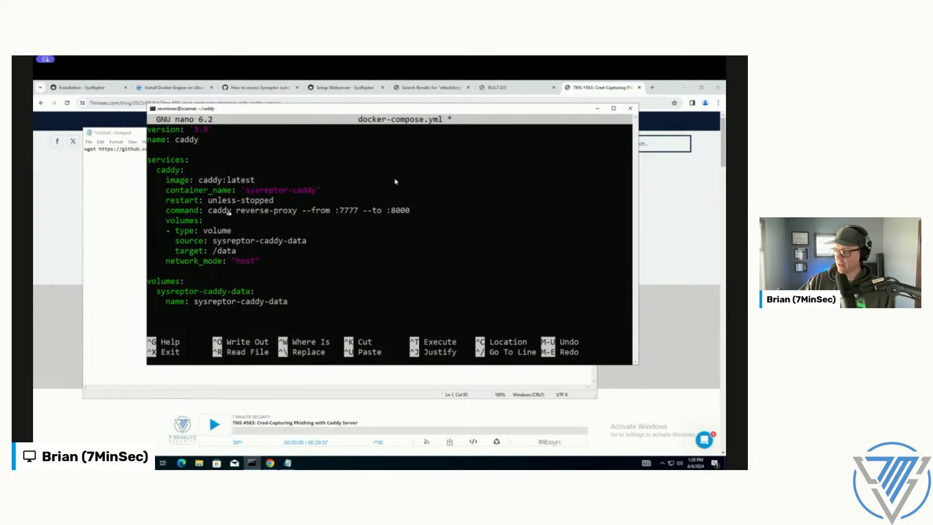
{"action": "key", "text": "Right"}
{"action": "key", "text": "Right"}
{"action": "key", "text": "Right"}
{"action": "key", "text": "Right"}
{"action": "key", "text": "Right"}
{"action": "key", "text": "Right"}
{"action": "key", "text": "Right"}
{"action": "key", "text": "Right"}
{"action": "key", "text": "Right"}
{"action": "key", "text": "Right"}
{"action": "key", "text": "Right"}
{"action": "key", "text": "Right"}
{"action": "key", "text": "Right"}
{"action": "key", "text": "Right"}
{"action": "key", "text": "Right"}
{"action": "key", "text": "Right"}
{"action": "key", "text": "Right"}
{"action": "key", "text": "Right"}
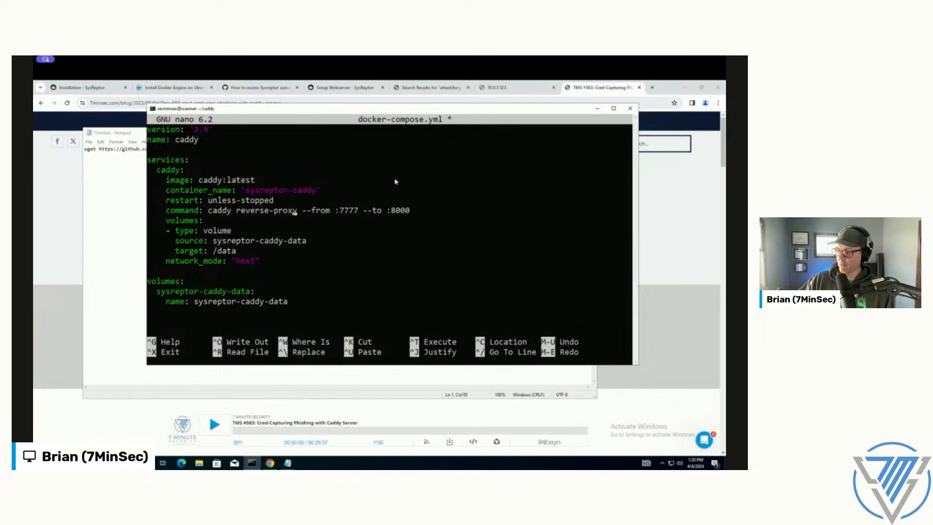
{"action": "key", "text": "Right"}
{"action": "key", "text": "Right"}
{"action": "key", "text": "Right"}
{"action": "key", "text": "Right"}
{"action": "key", "text": "Right"}
{"action": "key", "text": "Right"}
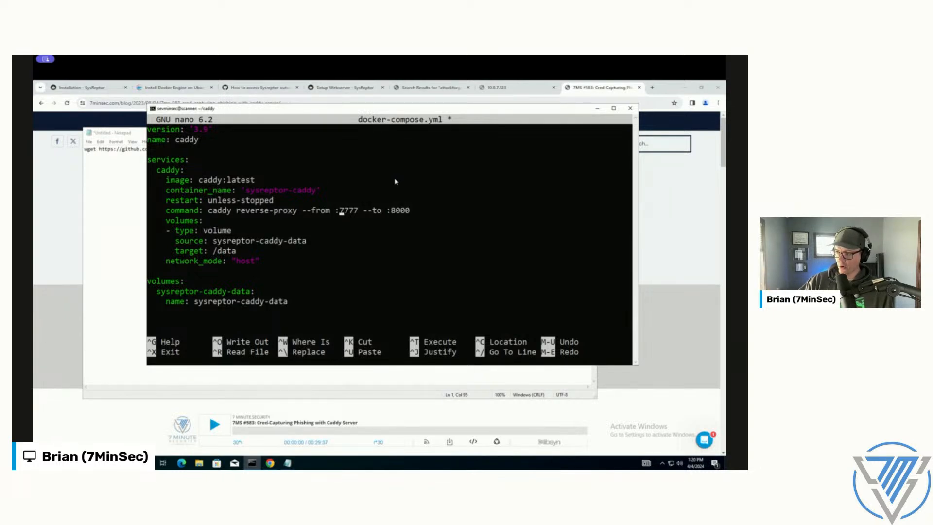
{"action": "key", "text": "Right"}
{"action": "key", "text": "Right"}
{"action": "key", "text": "Right"}
{"action": "key", "text": "Right"}
{"action": "key", "text": "Right"}
{"action": "key", "text": "Right"}
{"action": "key", "text": "Right"}
{"action": "key", "text": "Right"}
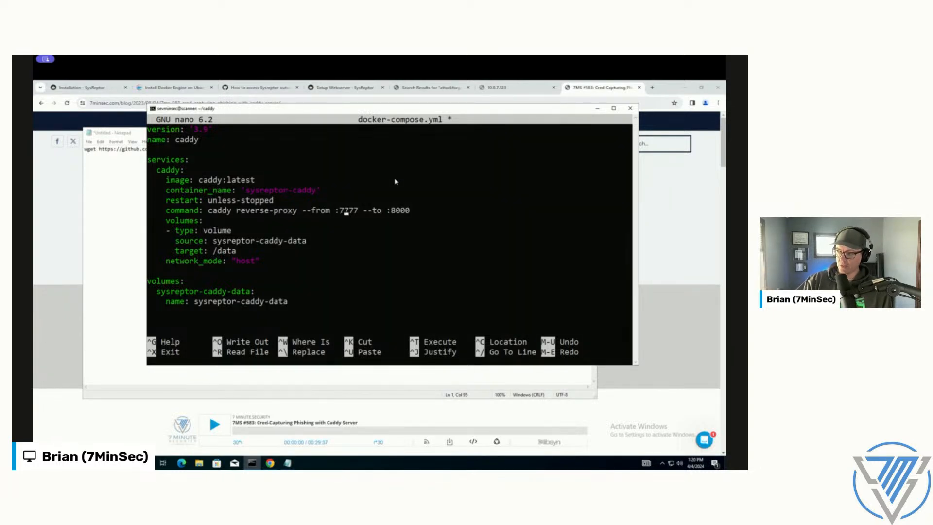
{"action": "key", "text": "Right"}
{"action": "key", "text": "Right"}
{"action": "key", "text": "Right"}
{"action": "key", "text": "Right"}
{"action": "key", "text": "Right"}
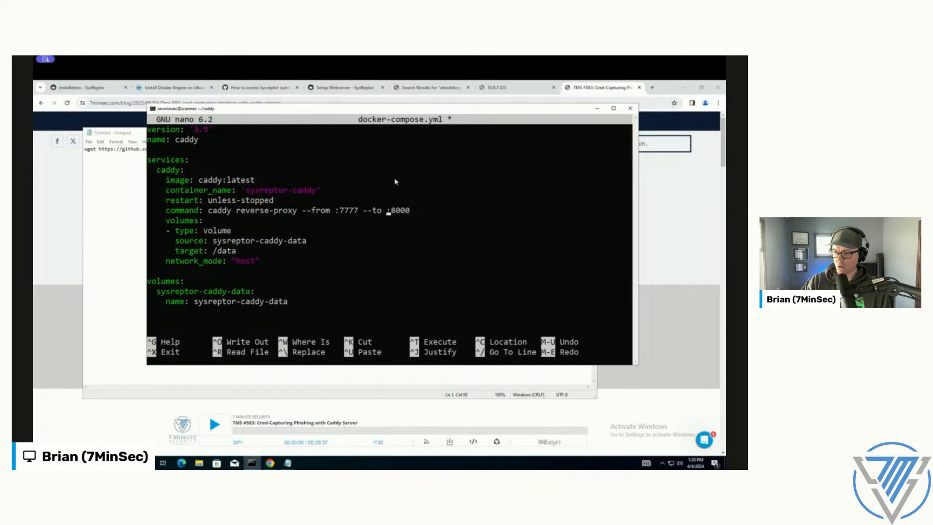
{"action": "key", "text": "Left"}
{"action": "key", "text": "Left"}
{"action": "key", "text": "Left"}
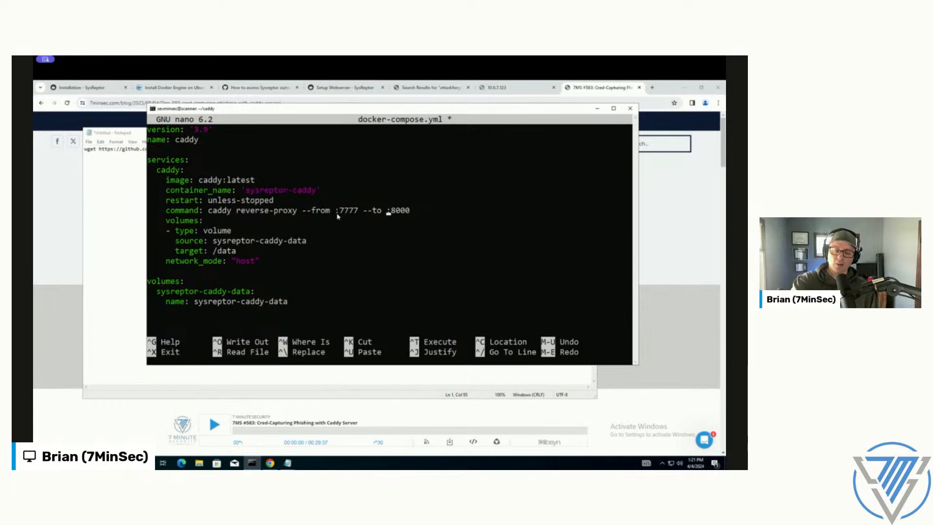
{"action": "left_click_drag", "start_coordinate": [389, 212], "coordinate": [411, 213]}
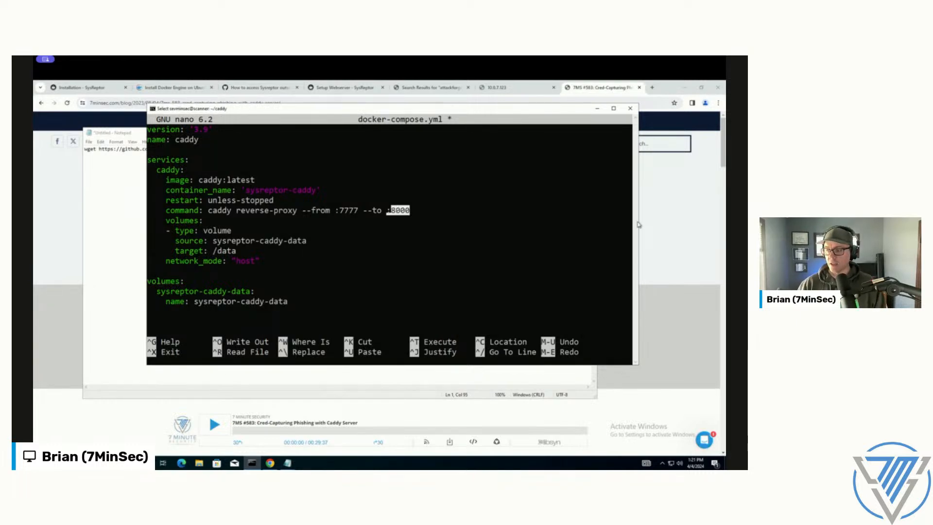
{"action": "right_click", "coordinate": [381, 213]}
{"action": "key", "text": "Left"}
{"action": "key", "text": "Left"}
{"action": "key", "text": "Left"}
{"action": "key", "text": "Left"}
{"action": "key", "text": "Left"}
{"action": "key", "text": "Left"}
{"action": "key", "text": "Left"}
{"action": "key", "text": "Left"}
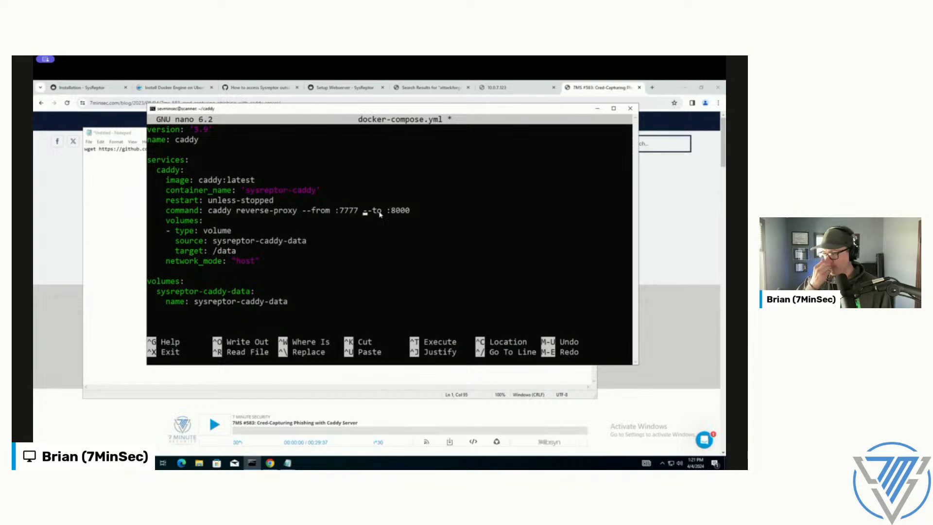
{"action": "key", "text": "Left"}
{"action": "key", "text": "Left"}
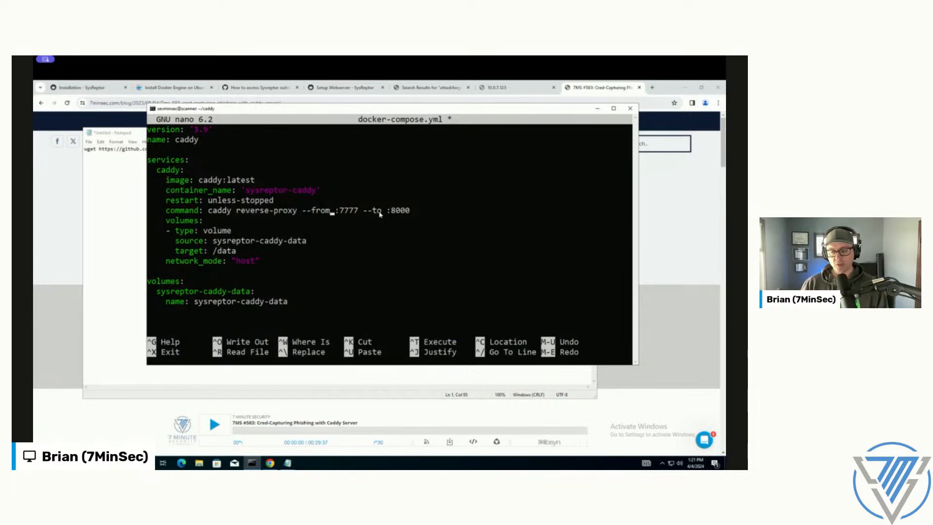
{"action": "key", "text": "Right"}
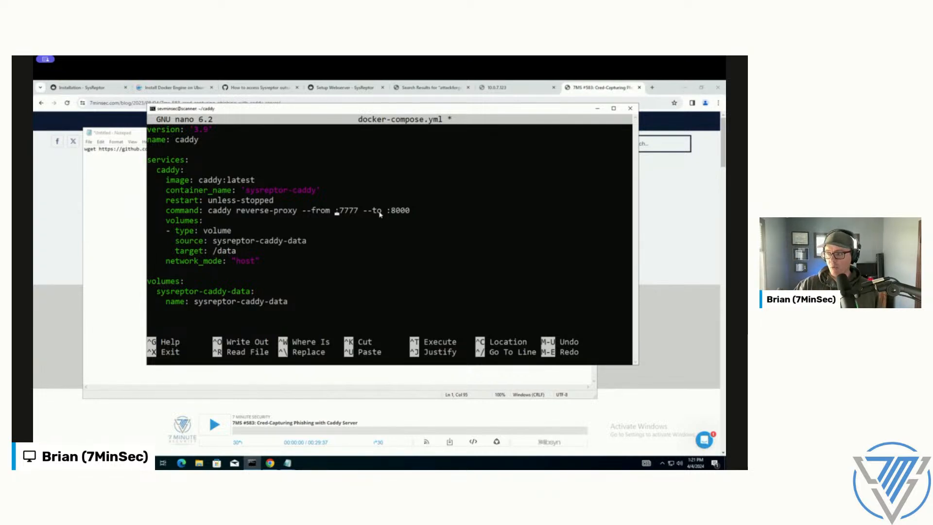
{"action": "key", "text": "Right"}
{"action": "key", "text": "Right"}
{"action": "key", "text": "Right"}
{"action": "key", "text": "Right"}
{"action": "key", "text": "Right"}
{"action": "key", "text": "Right"}
{"action": "key", "text": "Right"}
{"action": "key", "text": "Right"}
{"action": "key", "text": "Right"}
{"action": "key", "text": "Right"}
{"action": "key", "text": "Right"}
{"action": "key", "text": "Right"}
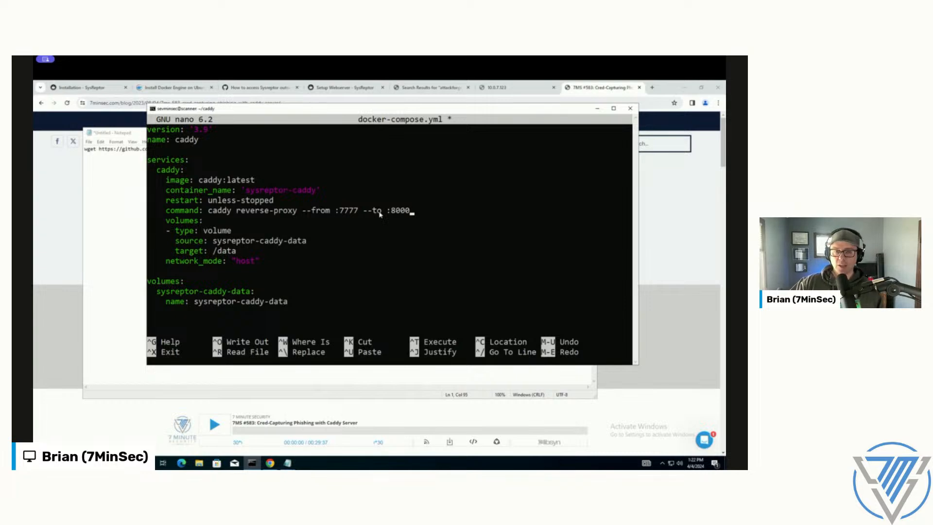
{"action": "key", "text": "Left"}
{"action": "key", "text": "Left"}
{"action": "key", "text": "Left"}
{"action": "key", "text": "Left"}
{"action": "key", "text": "Left"}
{"action": "key", "text": "Left"}
{"action": "key", "text": "Left"}
{"action": "key", "text": "Left"}
{"action": "key", "text": "Left"}
{"action": "key", "text": "Left"}
{"action": "key", "text": "Left"}
{"action": "key", "text": "Left"}
{"action": "key", "text": "Left"}
{"action": "key", "text": "Left"}
{"action": "key", "text": "Left"}
{"action": "key", "text": "Left"}
{"action": "key", "text": "Left"}
{"action": "key", "text": "Right"}
{"action": "key", "text": "Right"}
{"action": "key", "text": "Right"}
{"action": "key", "text": "Right"}
{"action": "key", "text": "Right"}
{"action": "key", "text": "Right"}
{"action": "key", "text": "Right"}
{"action": "key", "text": "Left"}
{"action": "key", "text": "Left"}
{"action": "key", "text": "Left"}
Step: Save the pasted configuration to docker-compose.yml and exit nano
{"action": "key", "text": "ctrl+x"}
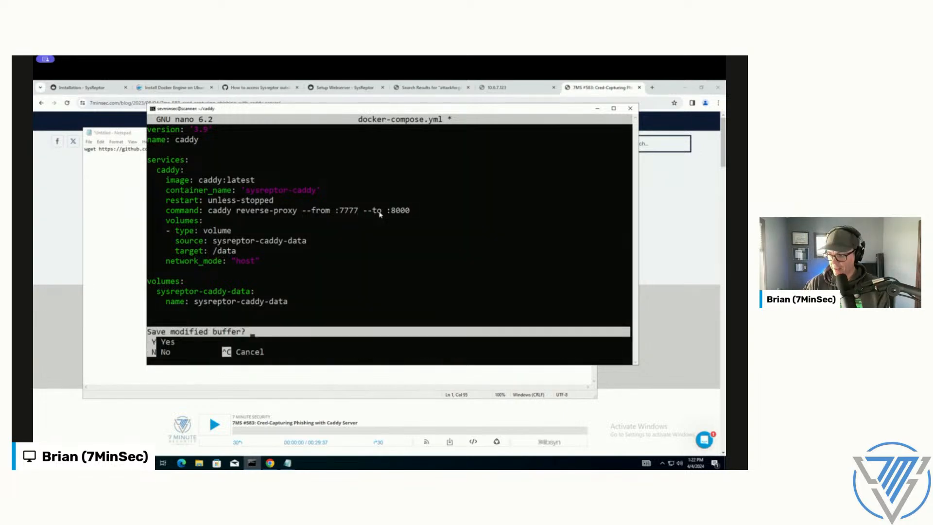
{"action": "key", "text": "y"}
{"action": "key", "text": "Return"}
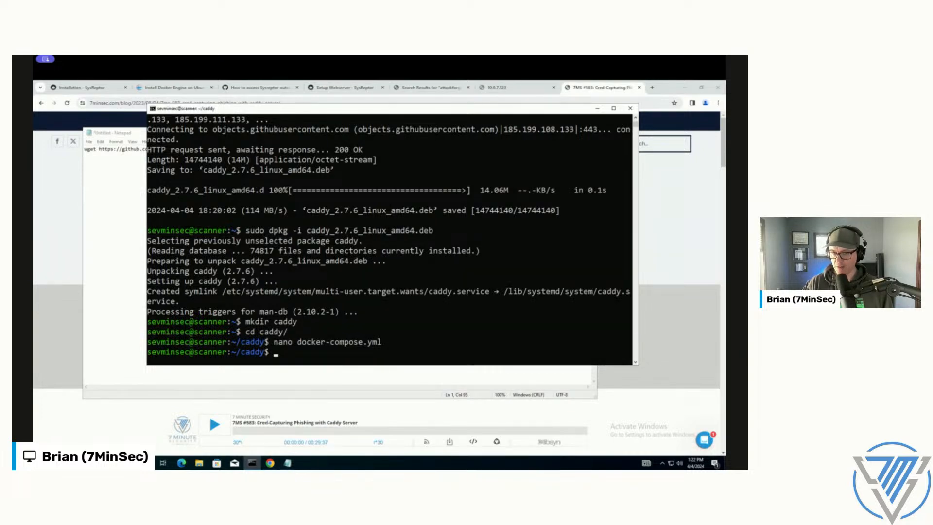
Step: Enter a sudo docker command in the caddy directory
{"action": "type", "text": "sudo docker"}
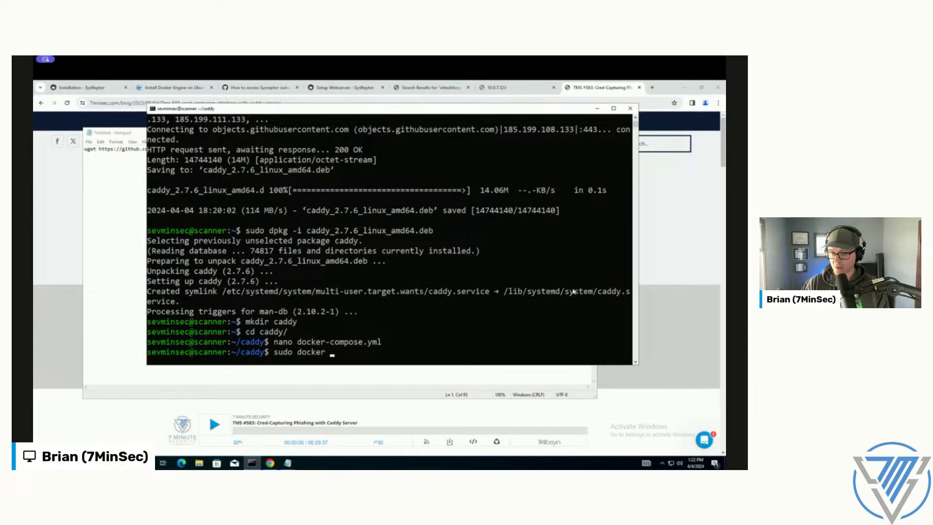
{"action": "type", "text": " computer up -d"}
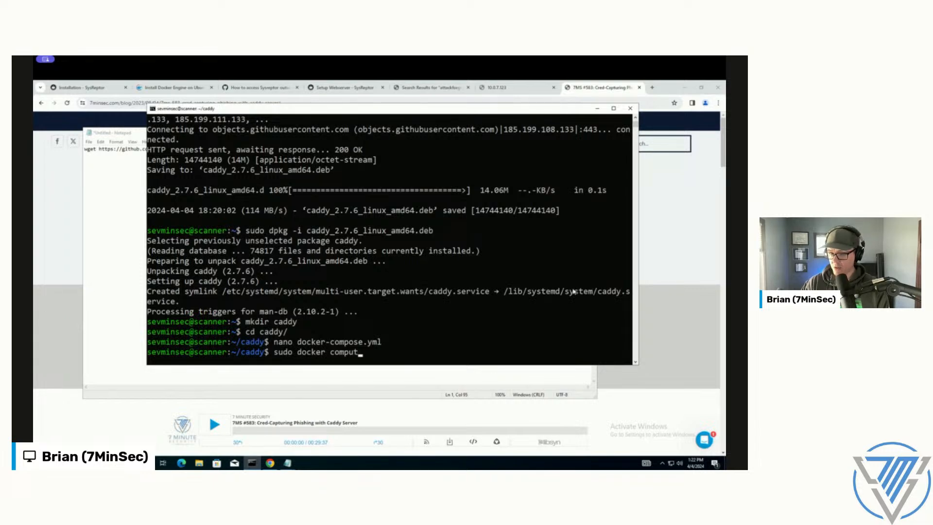
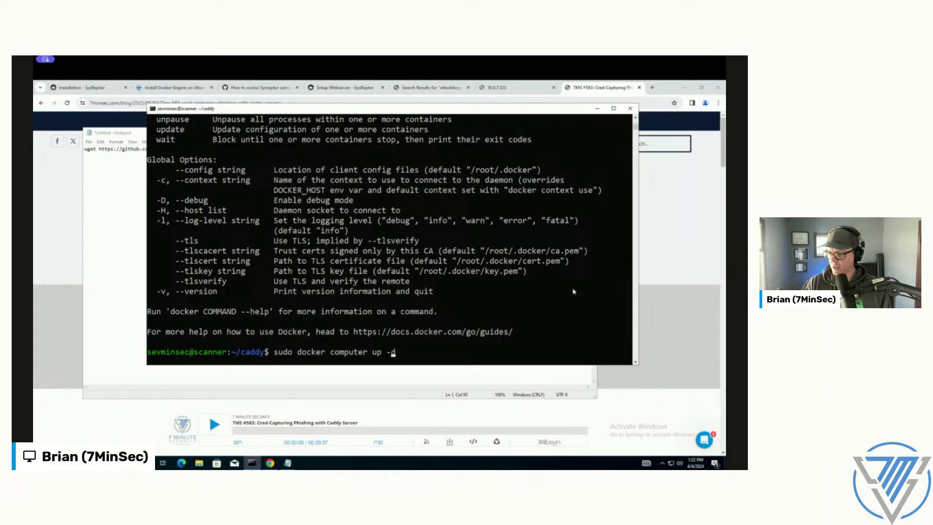
Step: Correct the entered command to sudo docker compose up -d and run it in the caddy directory
{"action": "key", "text": "BackSpace"}
{"action": "key", "text": "BackSpace"}
{"action": "key", "text": "BackSpace"}
{"action": "key", "text": "BackSpace"}
{"action": "key", "text": "BackSpace"}
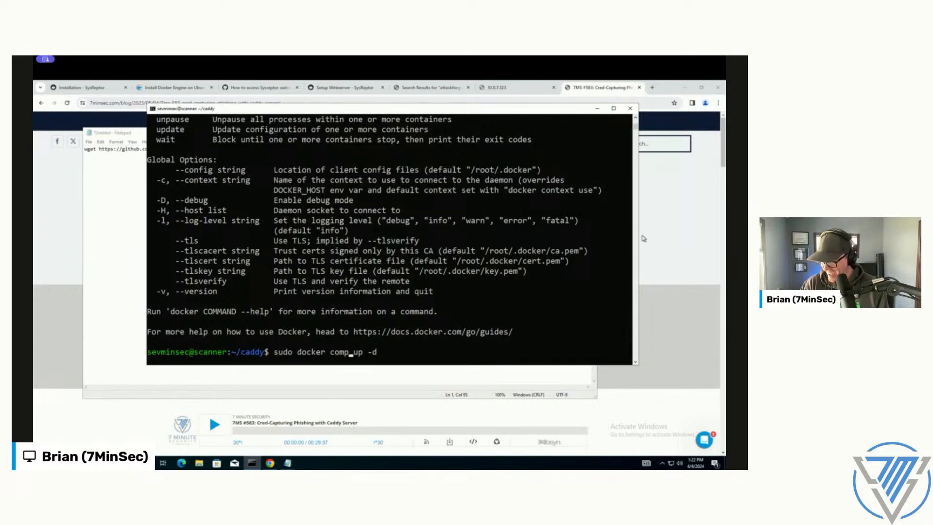
{"action": "type", "text": "pose"}
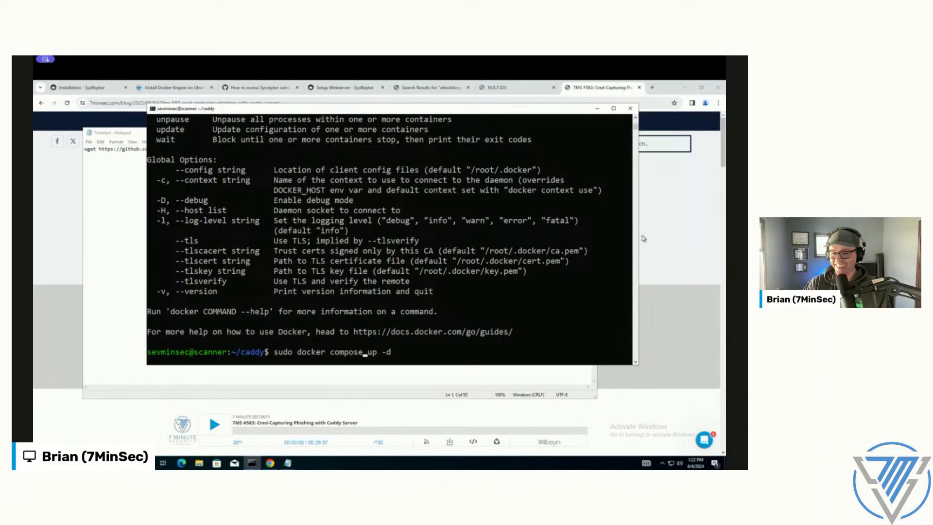
{"action": "key", "text": "Return"}
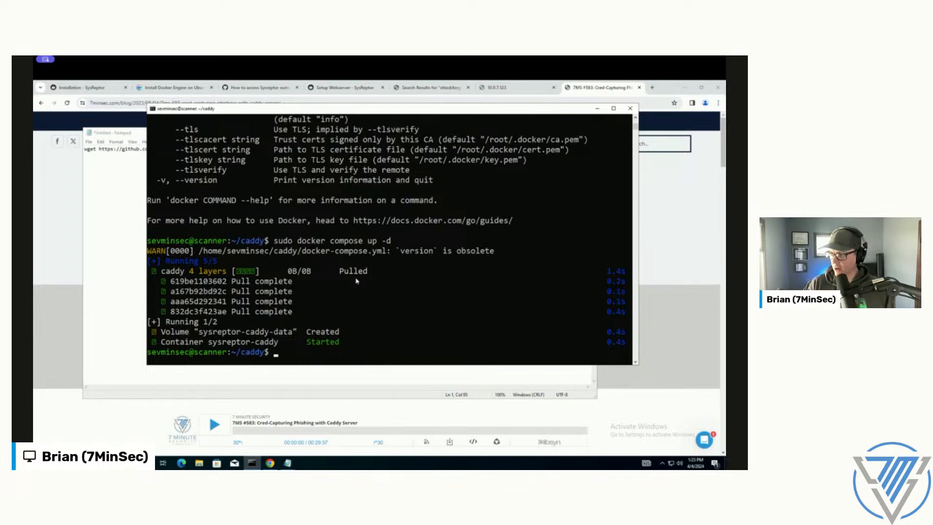
Step: Switch to Chrome and load 10.0.7.123:7777 in a new tab
{"action": "left_click", "coordinate": [49, 215]}
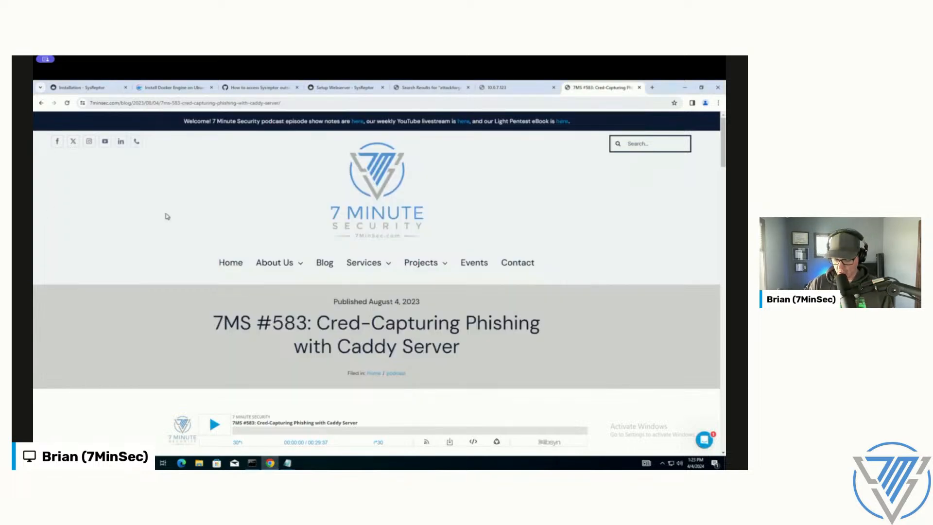
{"action": "key", "text": "ctrl+t"}
{"action": "type", "text": "10.0"}
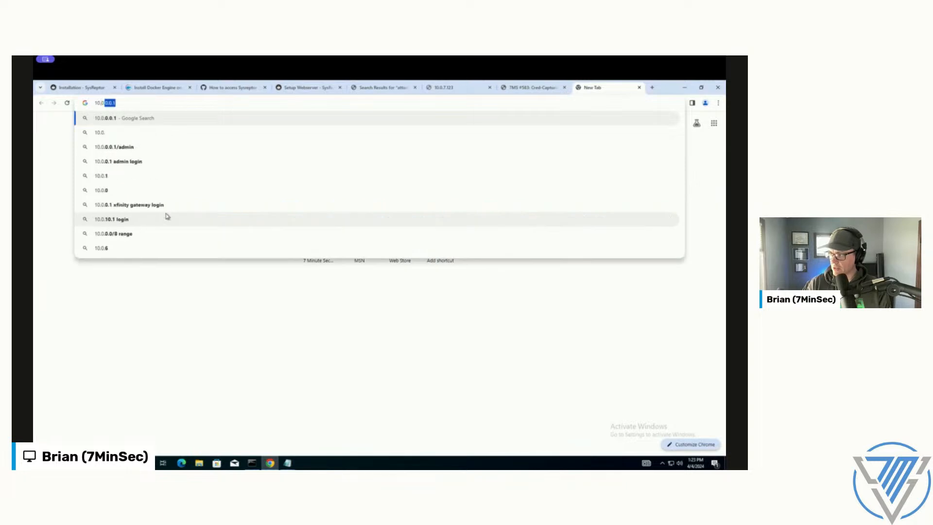
{"action": "type", "text": ".7.123:7777"}
{"action": "key", "text": "Return"}
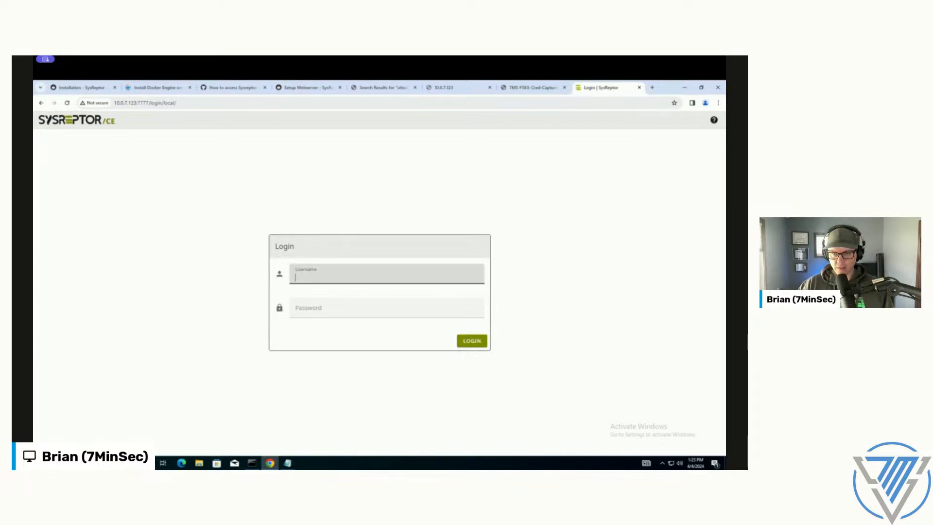
Step: Close the untitled Notepad note holding the Caddy wget command without saving it
{"action": "key", "text": "alt+Tab"}
{"action": "key", "text": "alt+Tab"}
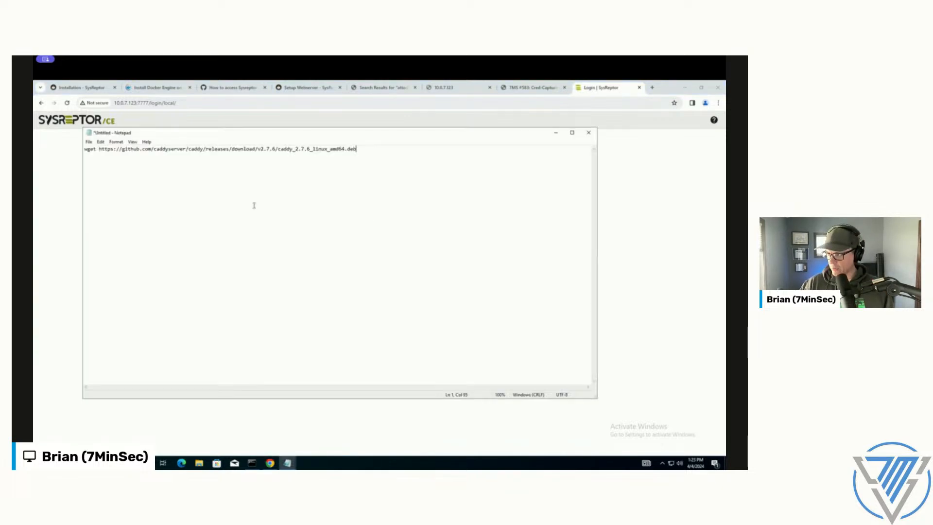
{"action": "left_click", "coordinate": [592, 132]}
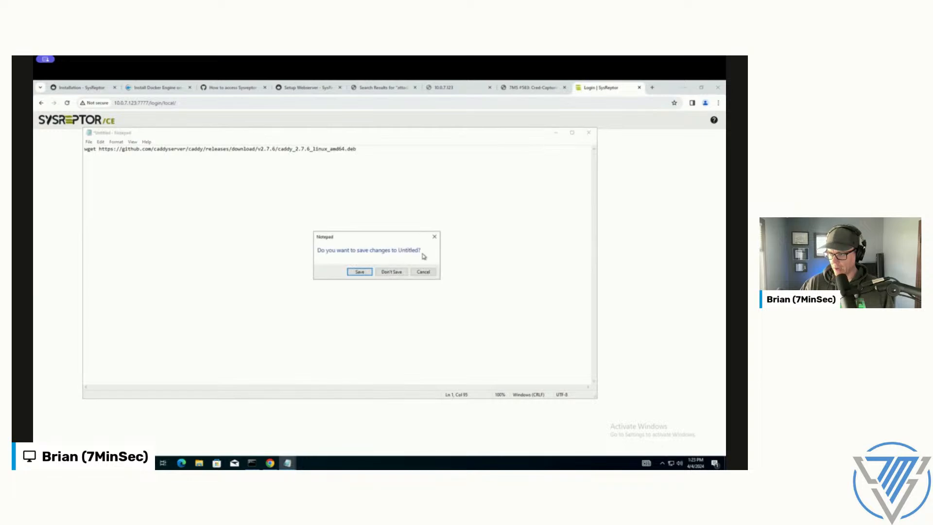
{"action": "left_click", "coordinate": [399, 270]}
Step: Bring up the Notepad note with the SysReptor credentials and copy the generated password
{"action": "key", "text": "alt+Tab"}
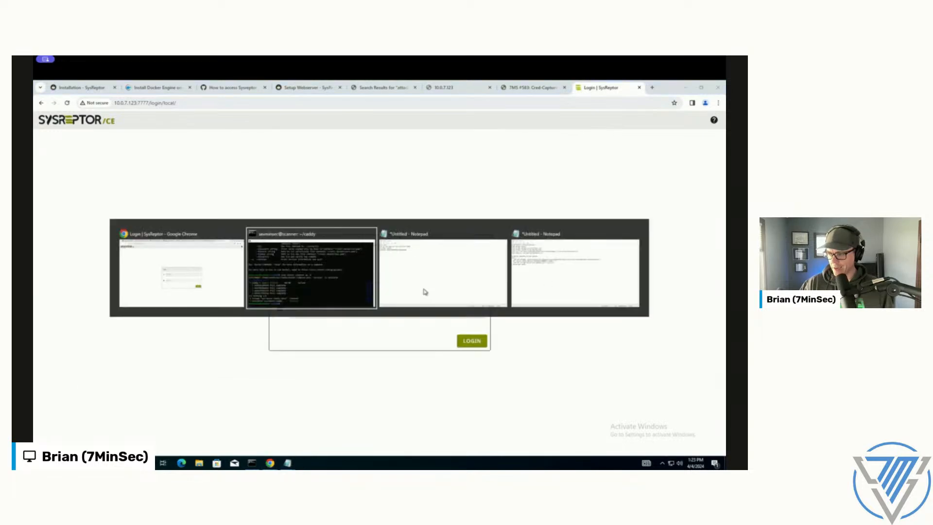
{"action": "key", "text": "alt+Tab"}
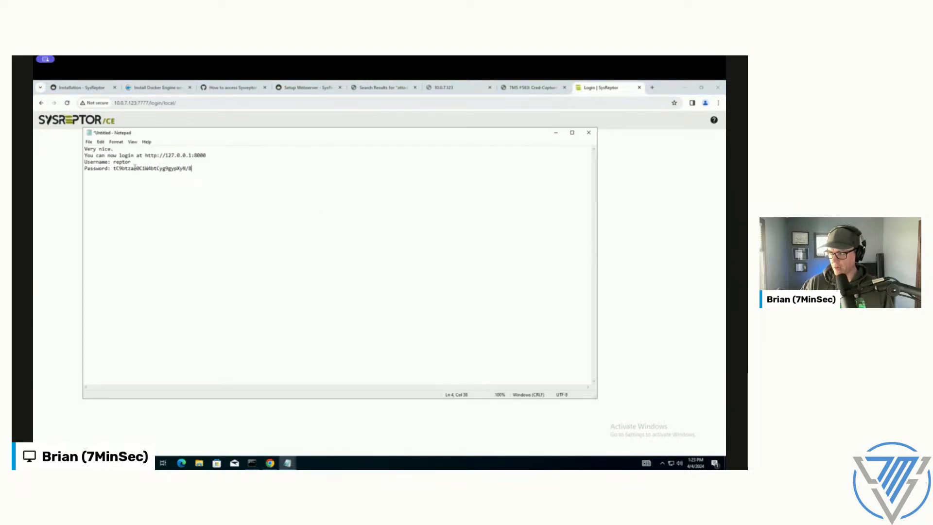
{"action": "left_click_drag", "start_coordinate": [114, 169], "coordinate": [200, 169]}
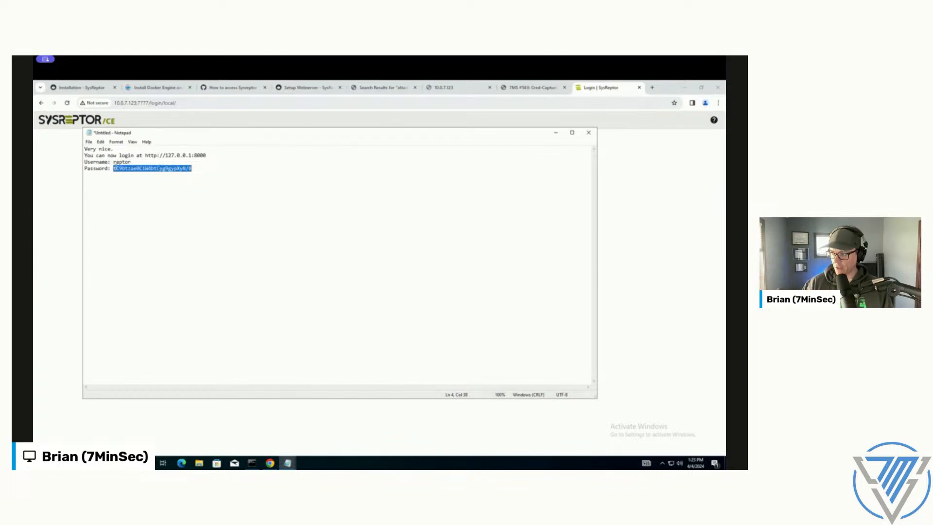
Step: Log in to SysReptor as reptor with the copied account password, skipping MFA setup and dismissing the browser's offer to save the password
{"action": "left_click", "coordinate": [614, 215]}
{"action": "left_click", "coordinate": [335, 277]}
{"action": "type", "text": "reptor"}
{"action": "key", "text": "Tab"}
{"action": "key", "text": "ctrl+v"}
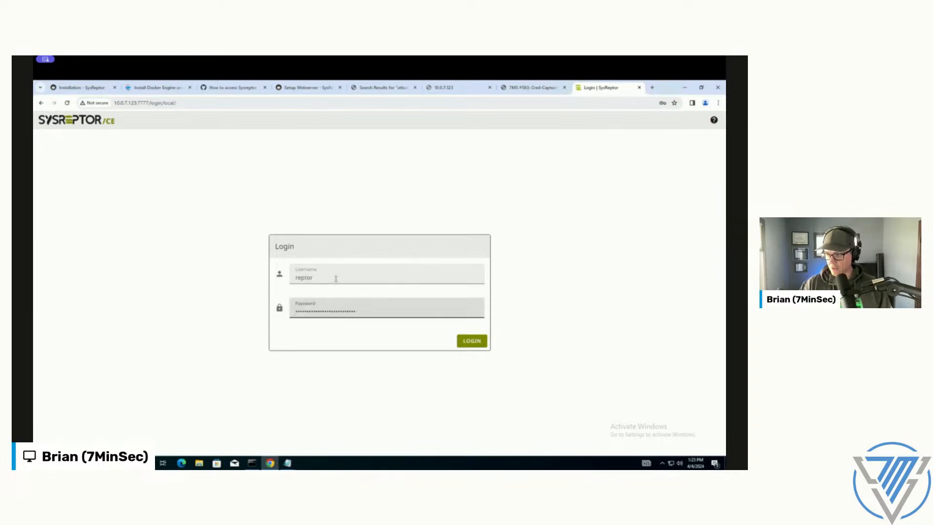
{"action": "key", "text": "Return"}
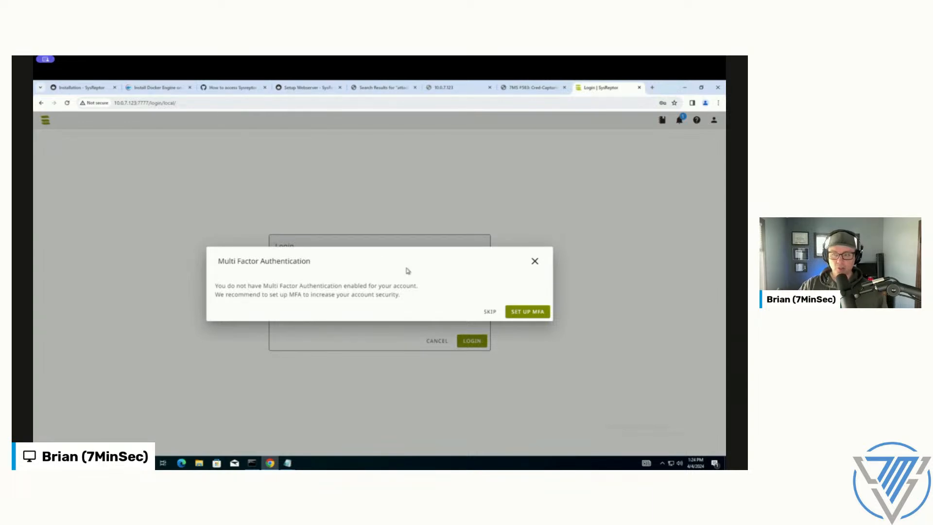
{"action": "left_click", "coordinate": [486, 311]}
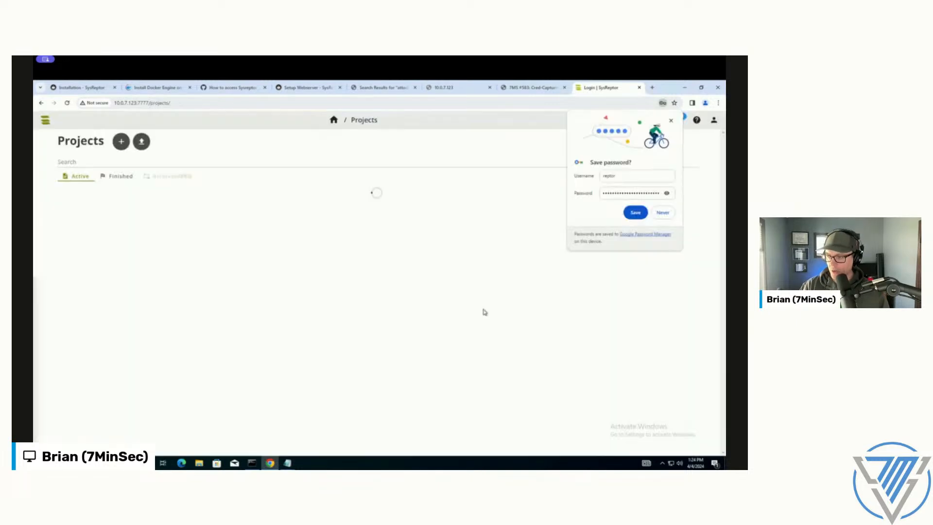
{"action": "left_click", "coordinate": [672, 122]}
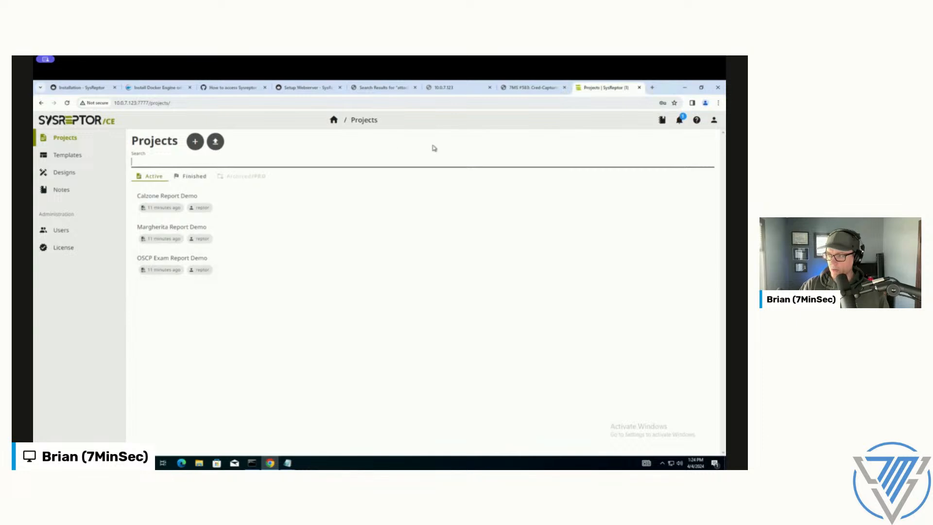
Step: Look over the templates and designs lists, and examine the Demo Matrix v1.1 design in a widened PDF preview
{"action": "left_click", "coordinate": [46, 154]}
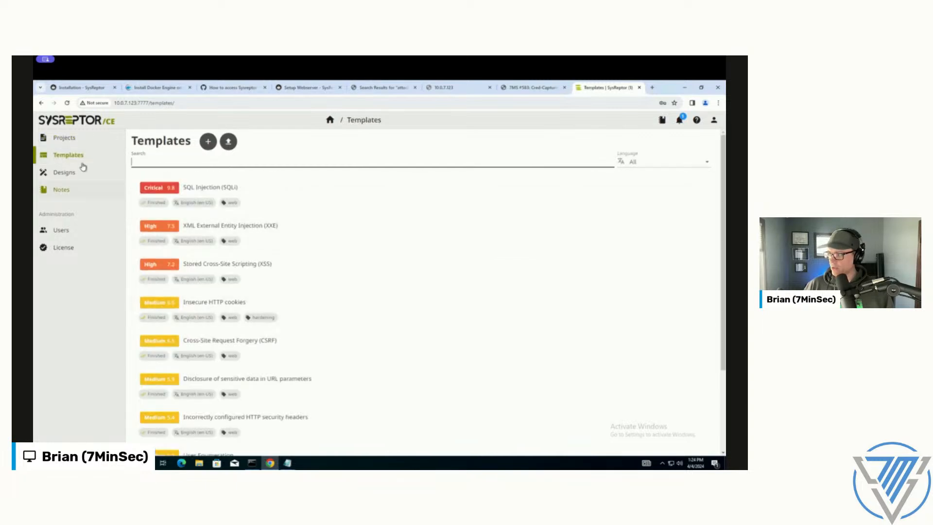
{"action": "left_click", "coordinate": [64, 172]}
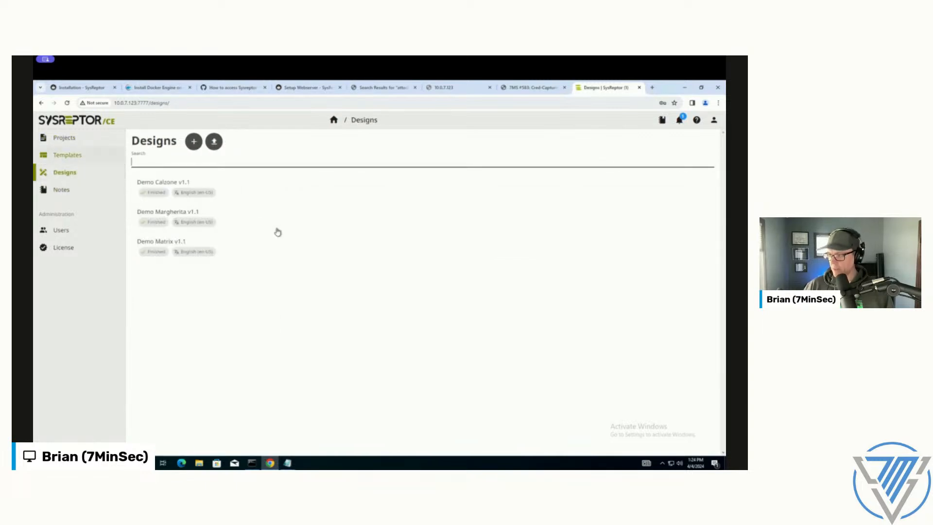
{"action": "left_click", "coordinate": [260, 252]}
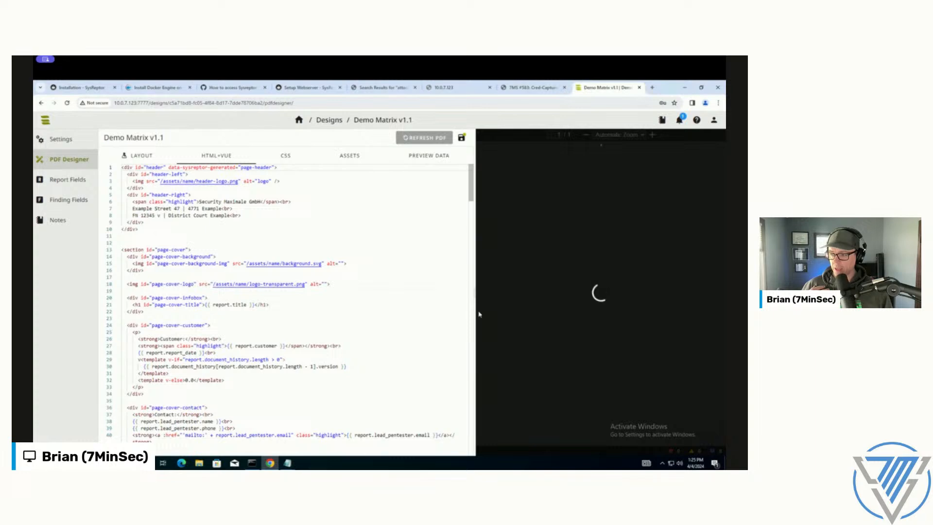
{"action": "left_click_drag", "start_coordinate": [475, 295], "coordinate": [409, 294]}
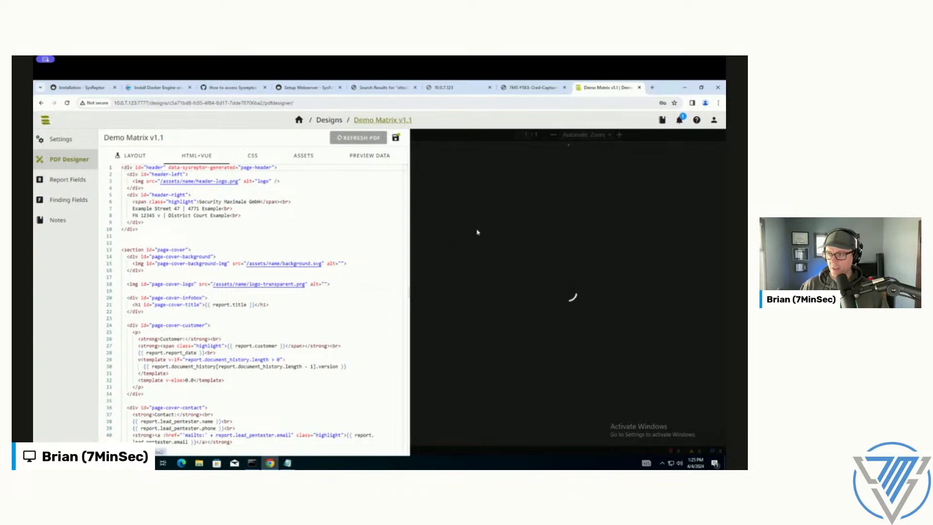
{"action": "scroll", "coordinate": [571, 248], "scroll_direction": "up", "scroll_amount": 3}
{"action": "scroll", "coordinate": [572, 247], "scroll_direction": "down", "scroll_amount": 8}
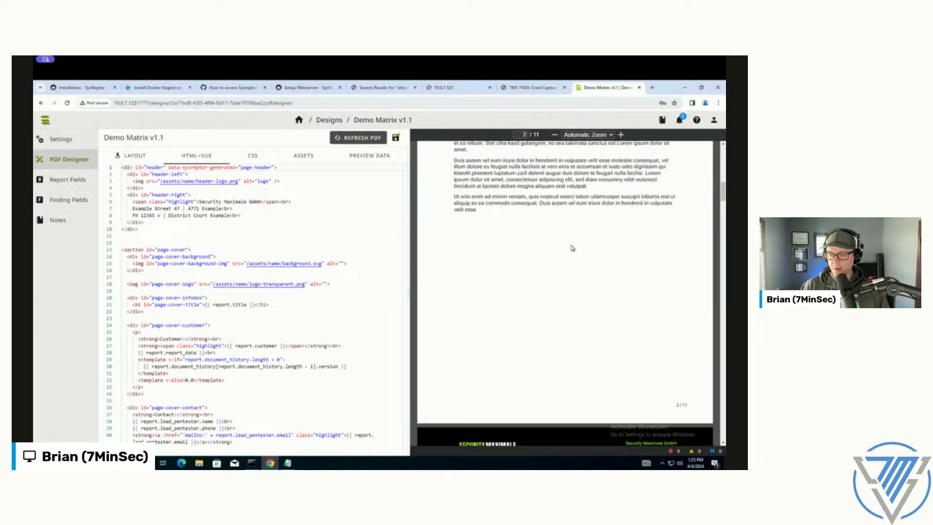
{"action": "scroll", "coordinate": [571, 247], "scroll_direction": "down", "scroll_amount": 6}
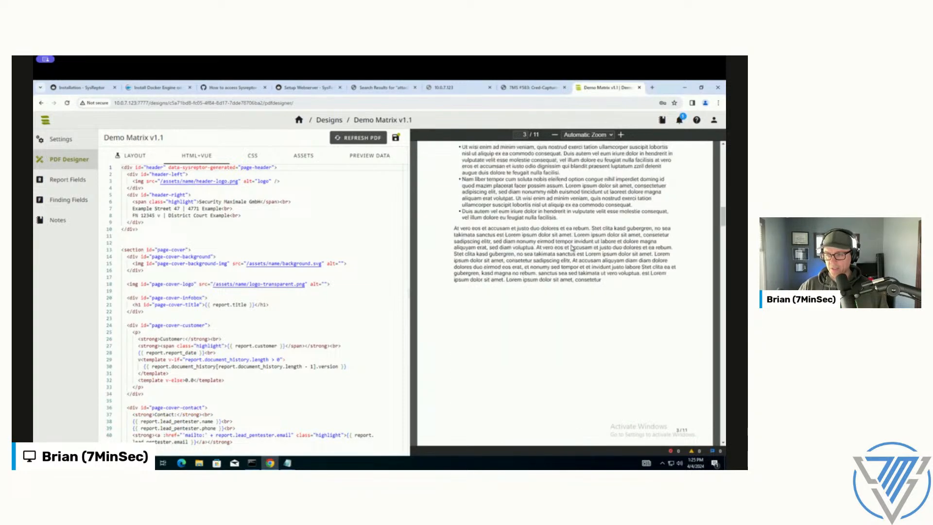
{"action": "scroll", "coordinate": [572, 248], "scroll_direction": "up", "scroll_amount": 4}
{"action": "scroll", "coordinate": [571, 248], "scroll_direction": "up", "scroll_amount": 1}
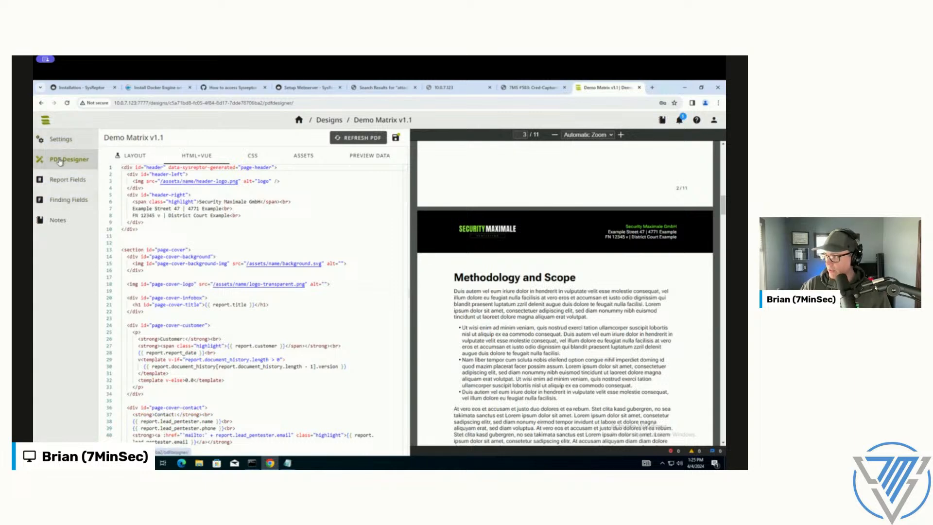
Step: Return to the designs list and check which existing designs a new design can be copied from, without creating one
{"action": "left_click", "coordinate": [329, 120]}
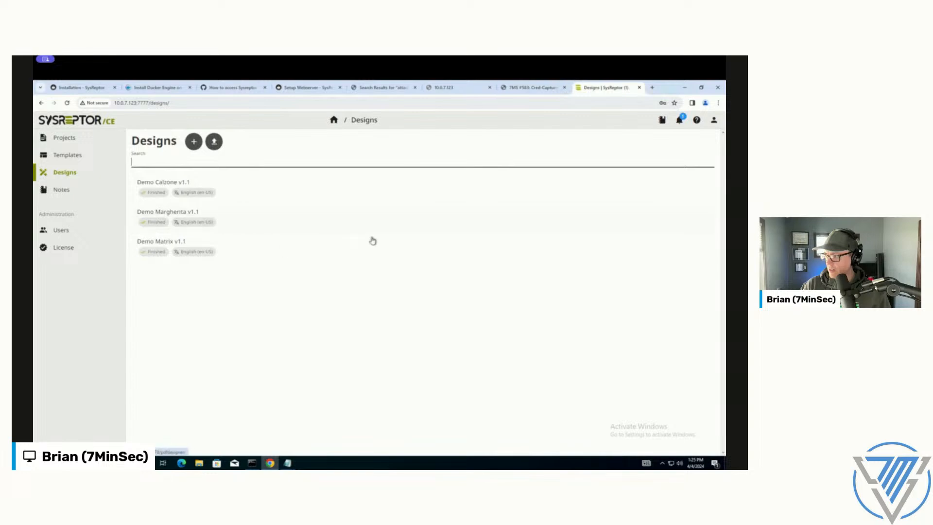
{"action": "left_click", "coordinate": [674, 248]}
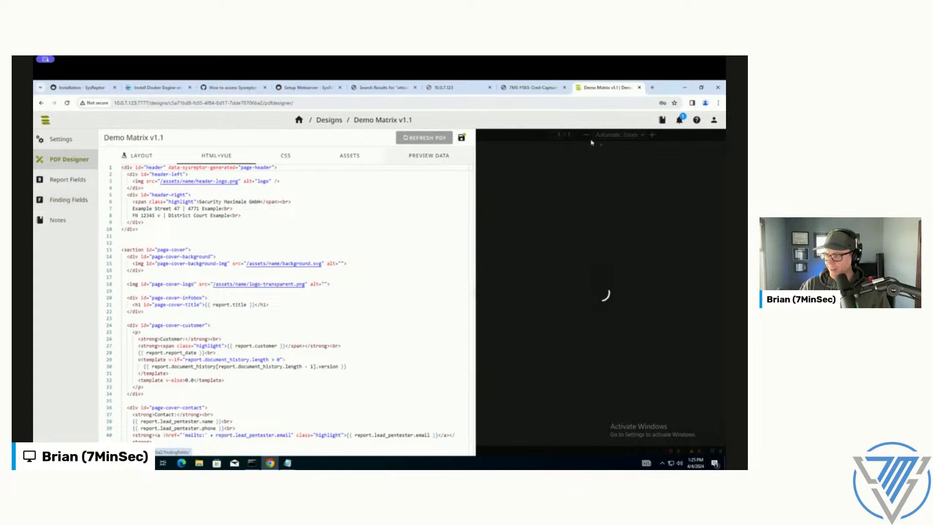
{"action": "left_click", "coordinate": [321, 122]}
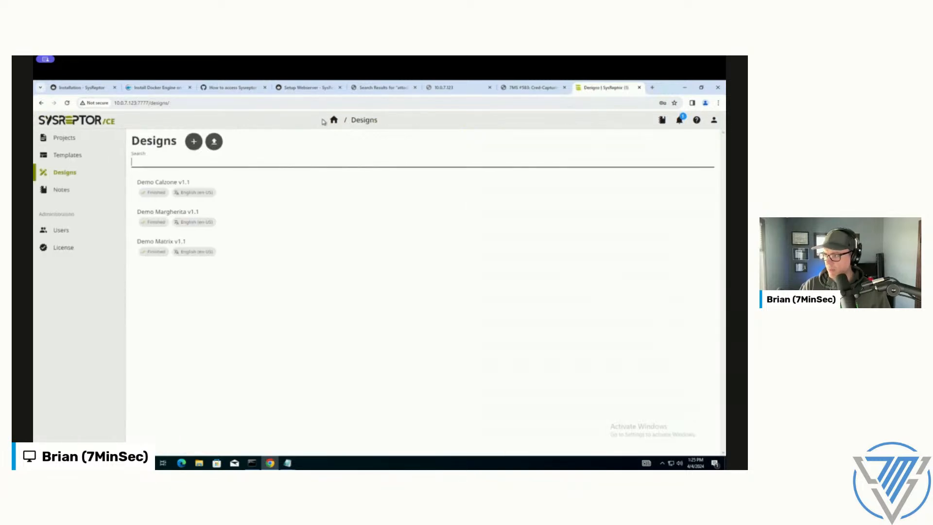
{"action": "left_click", "coordinate": [193, 142]}
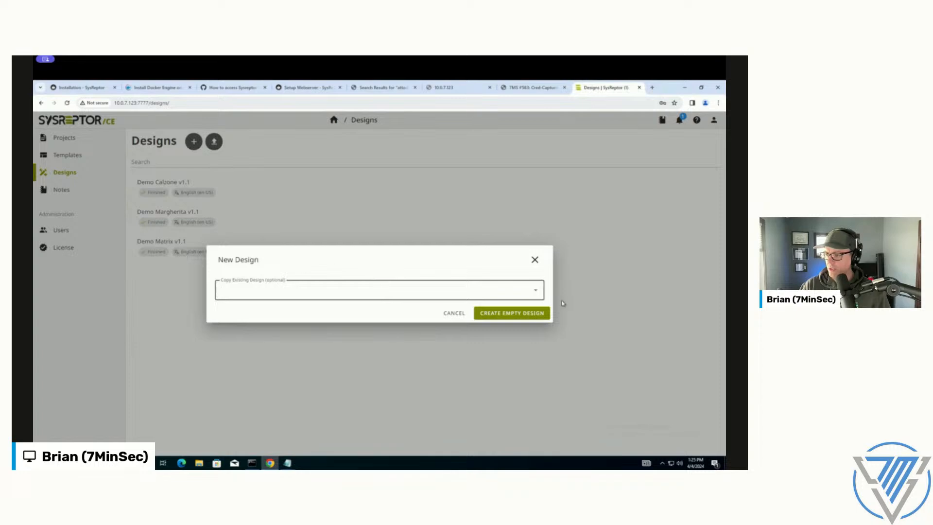
{"action": "left_click", "coordinate": [532, 291]}
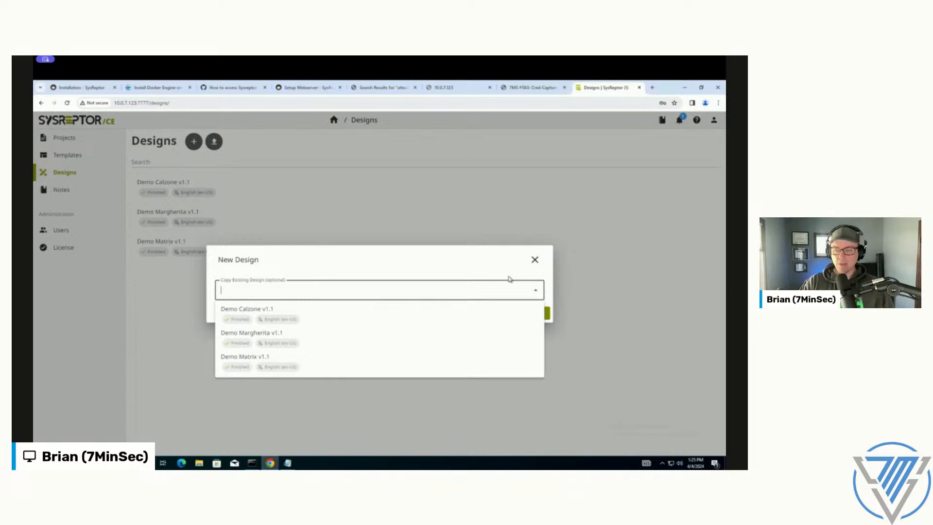
{"action": "left_click", "coordinate": [534, 261]}
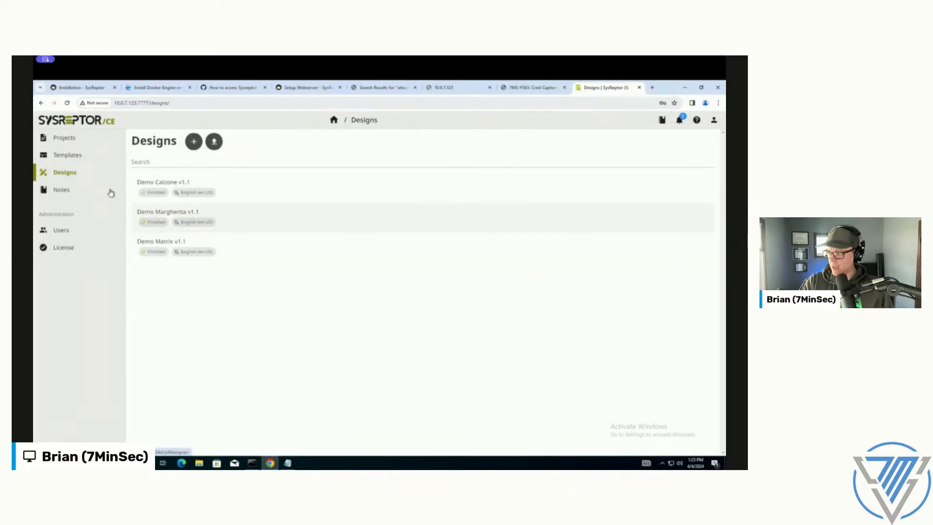
Step: Reopen the Demo Matrix v1.1 design with a wider PDF preview and examine the HTML+Vue code for its vulnerability chart and findings table
{"action": "left_click", "coordinate": [223, 239]}
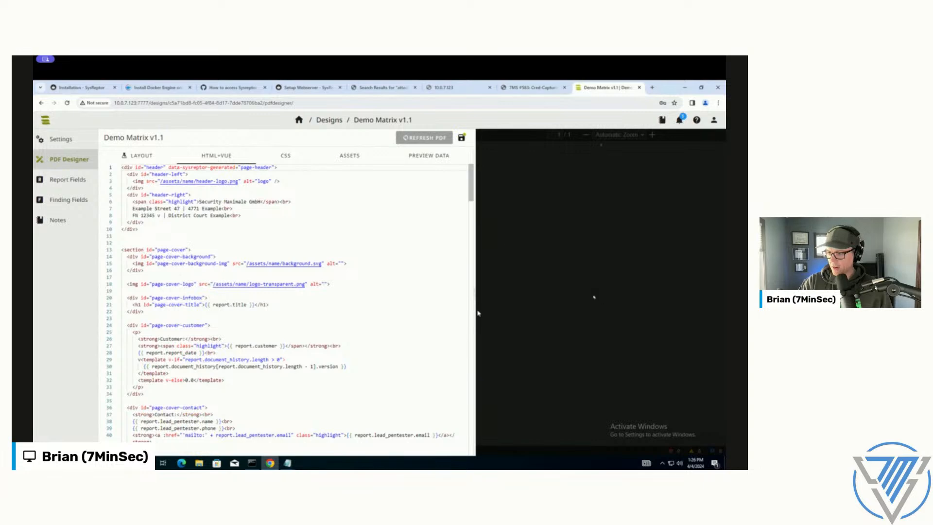
{"action": "left_click_drag", "start_coordinate": [471, 290], "coordinate": [400, 290]}
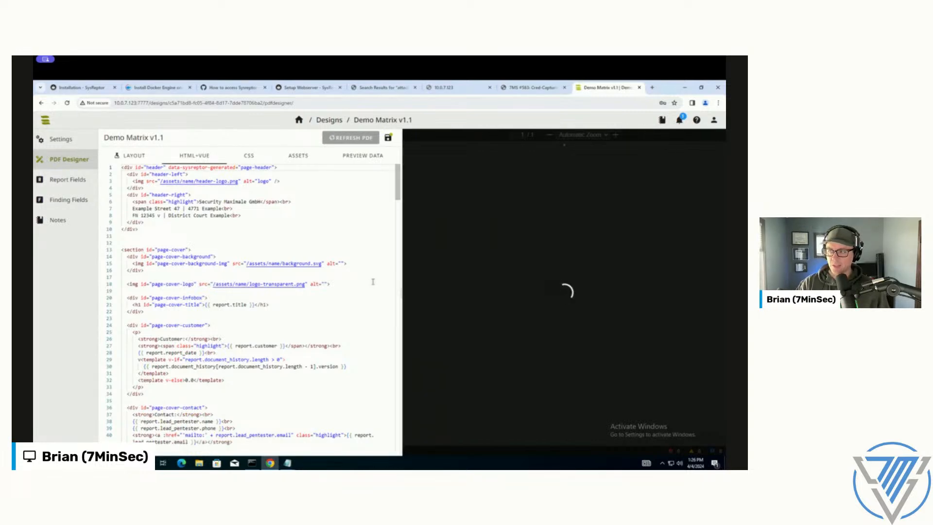
{"action": "left_click", "coordinate": [199, 228]}
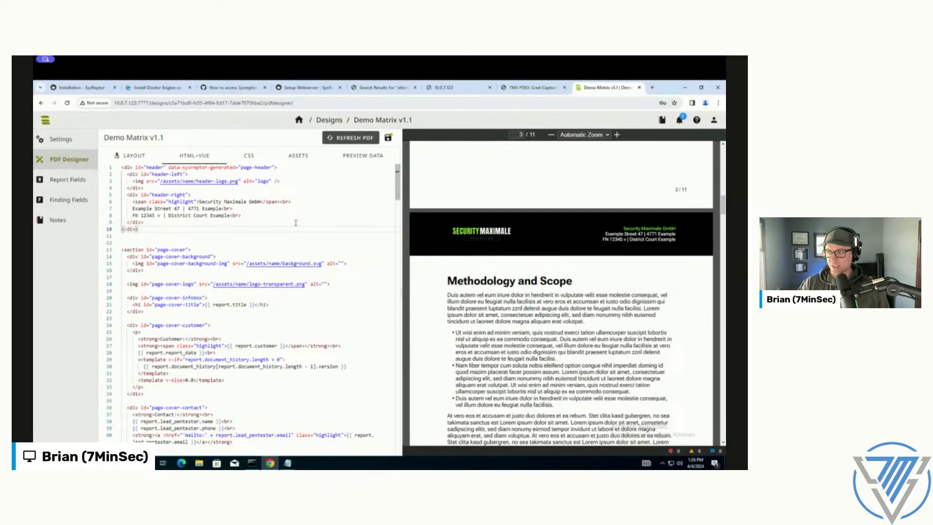
{"action": "scroll", "coordinate": [294, 251], "scroll_direction": "down", "scroll_amount": 10}
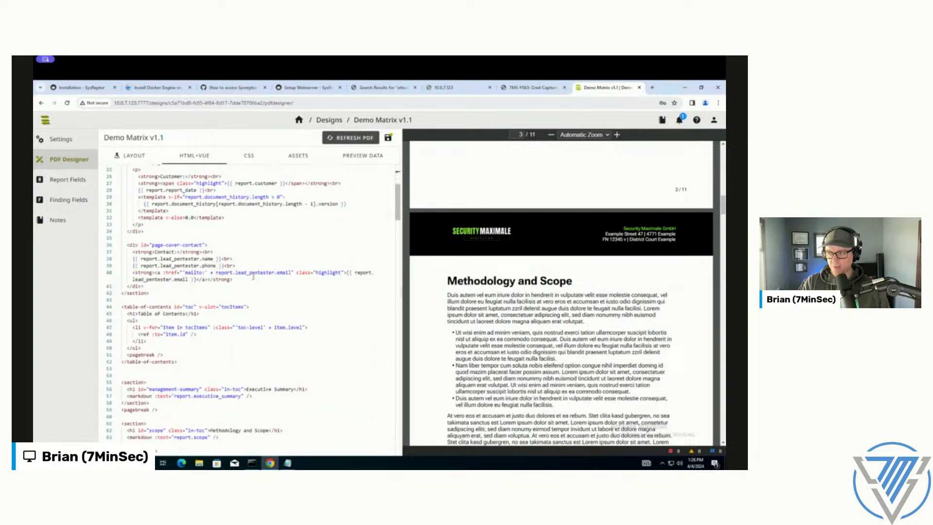
{"action": "scroll", "coordinate": [253, 276], "scroll_direction": "down", "scroll_amount": 8}
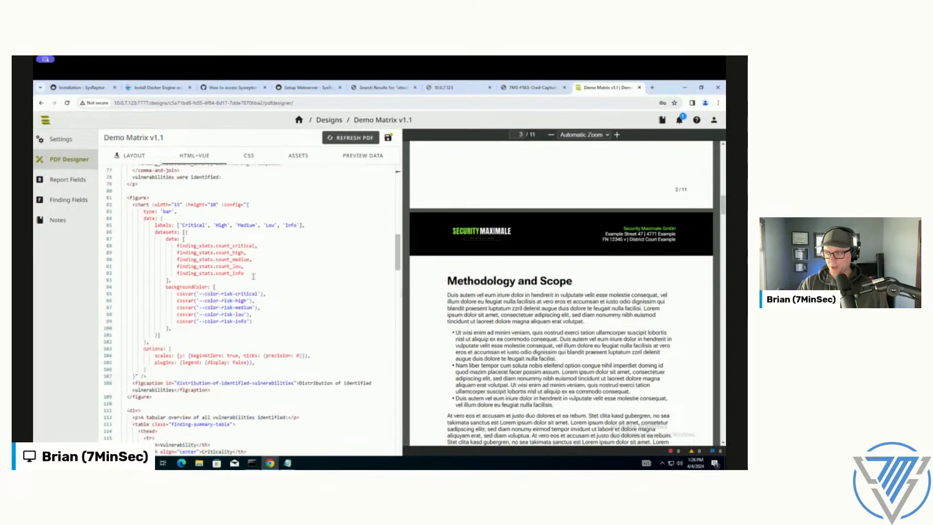
{"action": "left_click", "coordinate": [289, 287]}
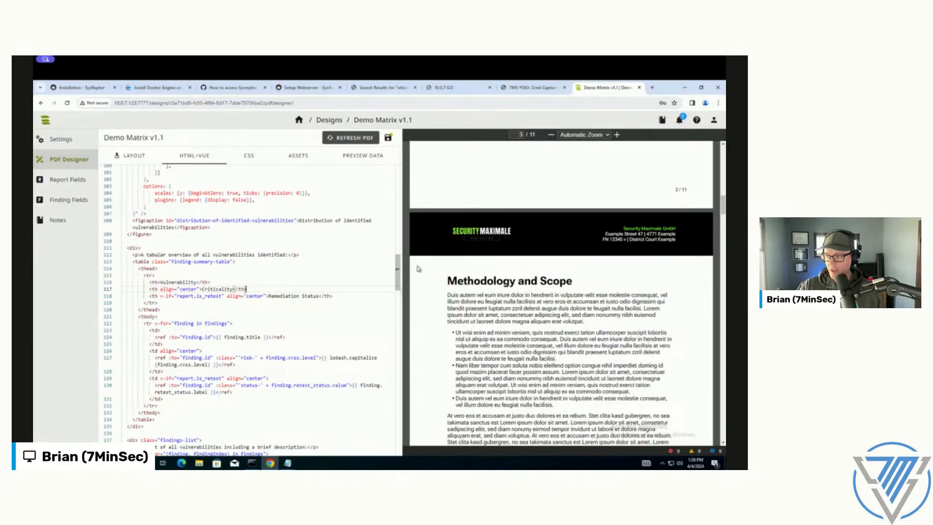
{"action": "scroll", "coordinate": [274, 253], "scroll_direction": "up", "scroll_amount": 3}
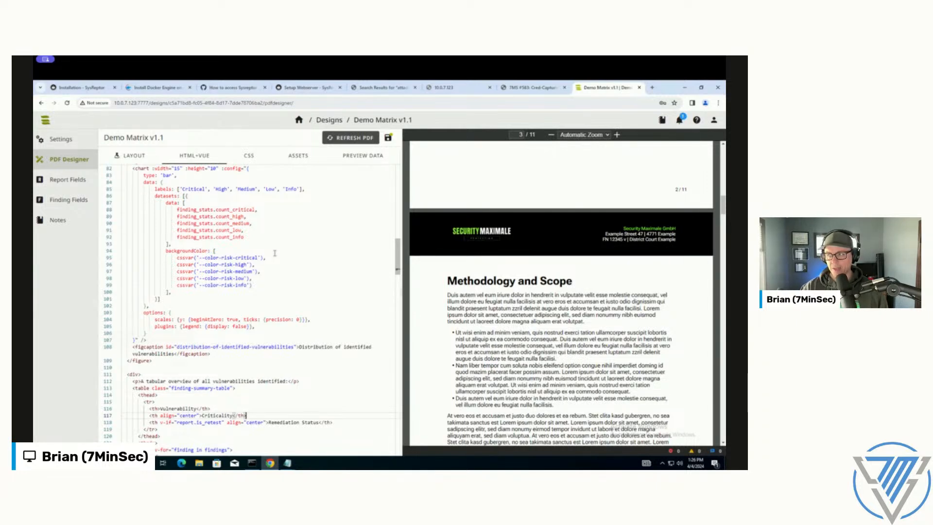
Step: Leave the design editor and create a project named TestCompany that uses the Demo Matrix v1.1 design
{"action": "left_click", "coordinate": [274, 253]}
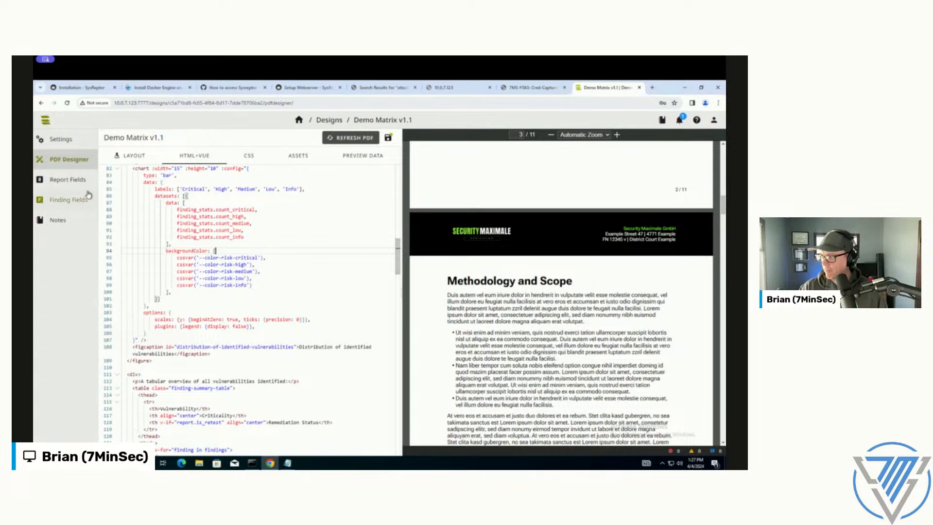
{"action": "left_click", "coordinate": [301, 120]}
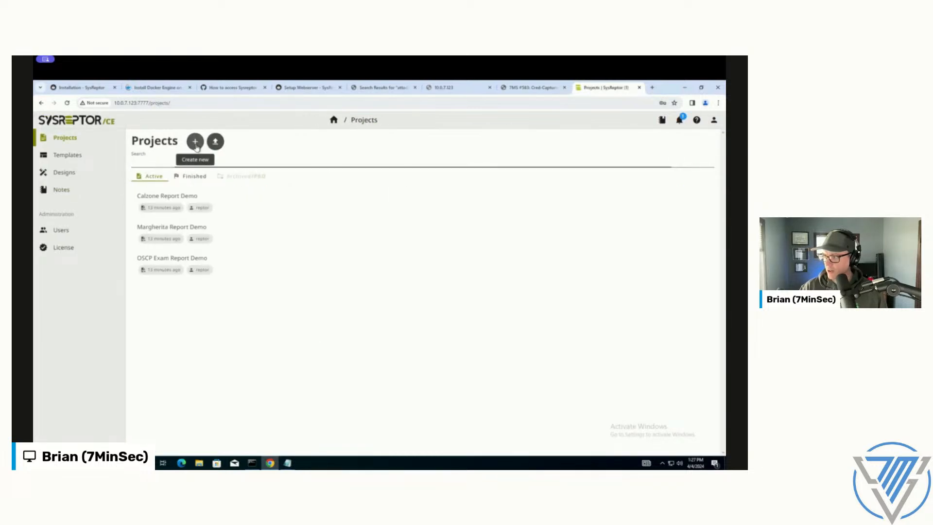
{"action": "left_click", "coordinate": [195, 142]}
{"action": "left_click", "coordinate": [134, 166]}
{"action": "type", "text": "TestCompany"}
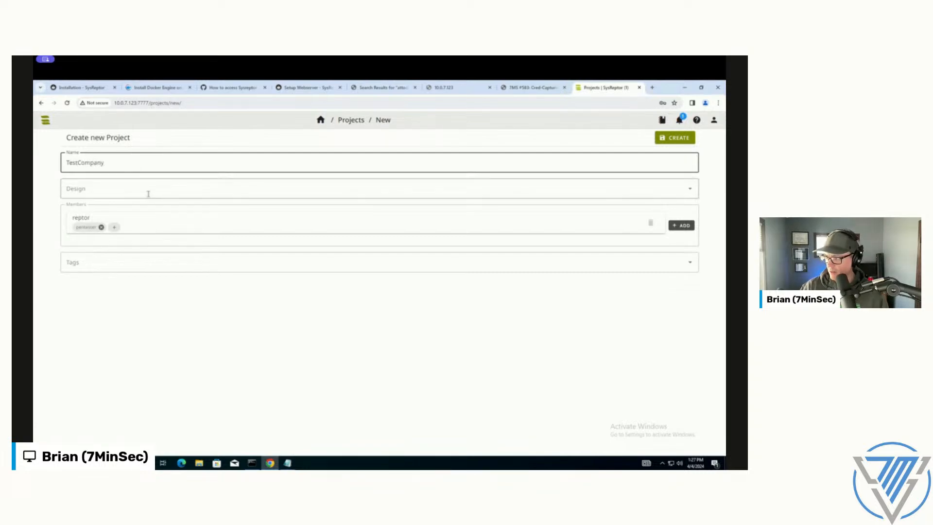
{"action": "left_click", "coordinate": [147, 190]}
{"action": "left_click", "coordinate": [161, 257]}
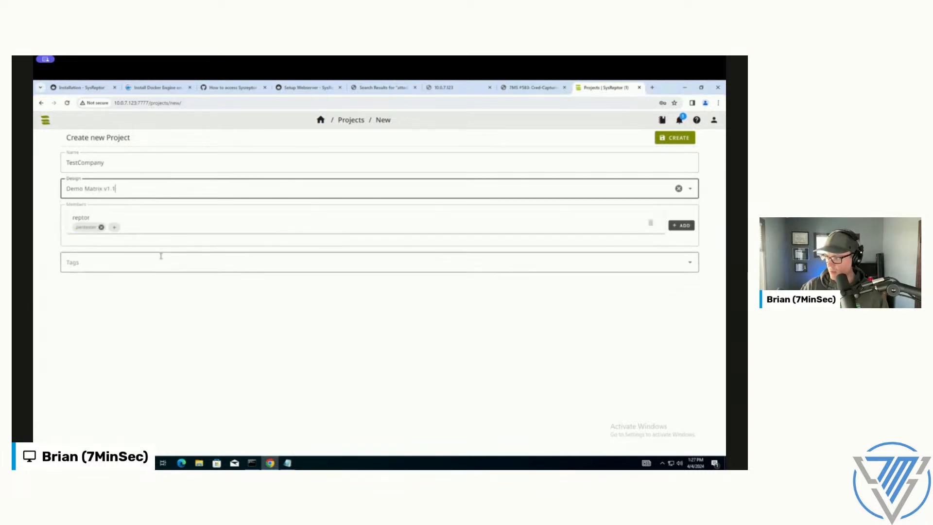
{"action": "left_click", "coordinate": [674, 138]}
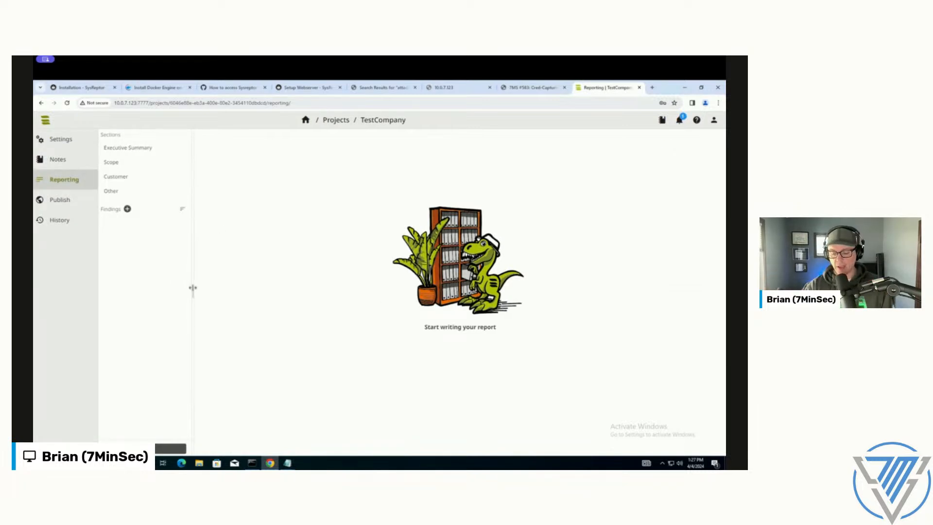
Step: Look through the available templates for a new finding in the TestCompany report, without creating a finding
{"action": "left_click", "coordinate": [127, 208]}
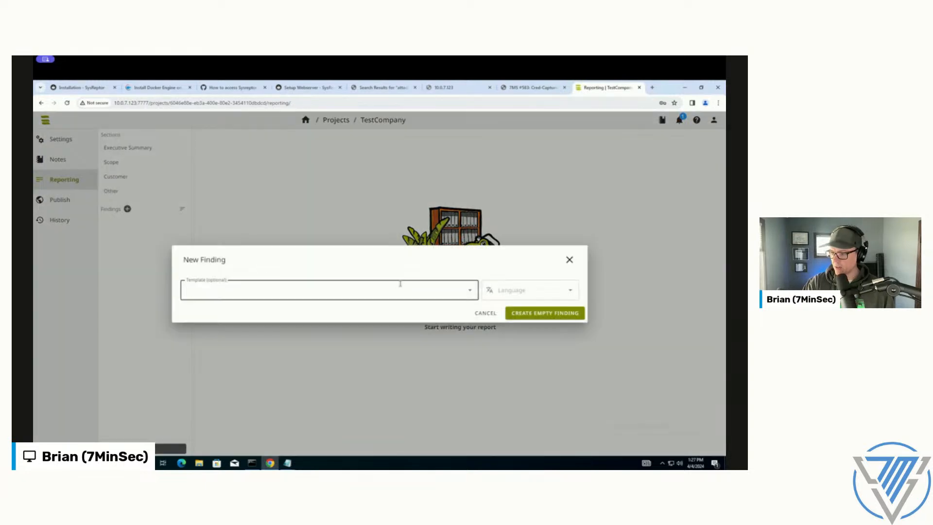
{"action": "left_click", "coordinate": [471, 292]}
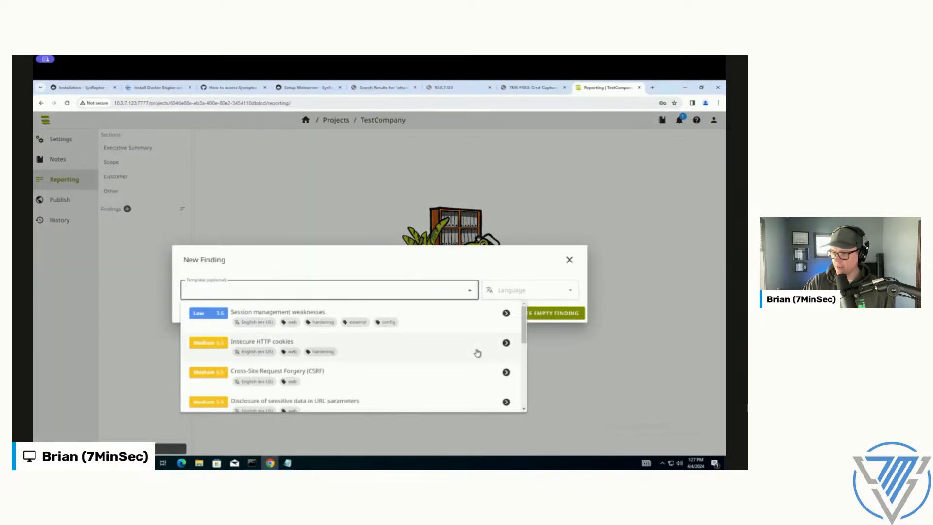
{"action": "scroll", "coordinate": [475, 352], "scroll_direction": "down", "scroll_amount": 5}
{"action": "scroll", "coordinate": [358, 398], "scroll_direction": "up", "scroll_amount": 5}
{"action": "scroll", "coordinate": [412, 378], "scroll_direction": "down", "scroll_amount": 5}
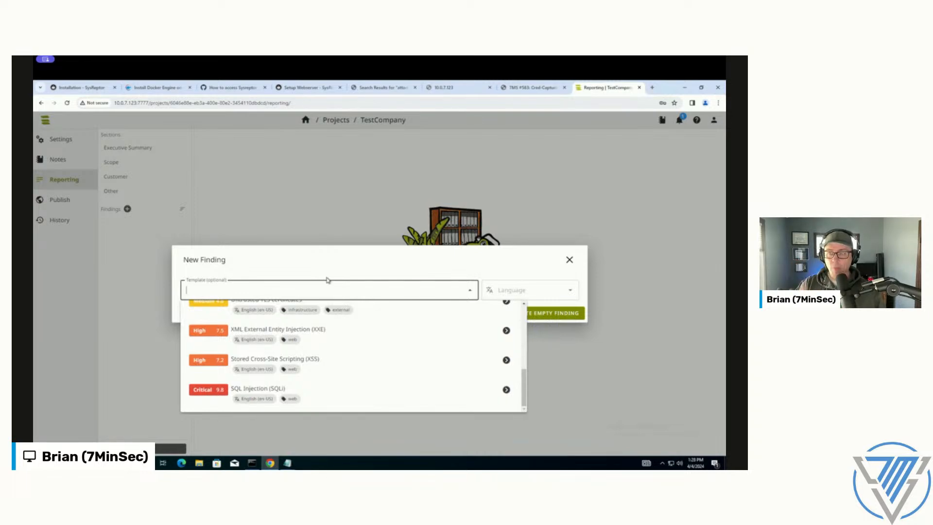
{"action": "left_click", "coordinate": [569, 260]}
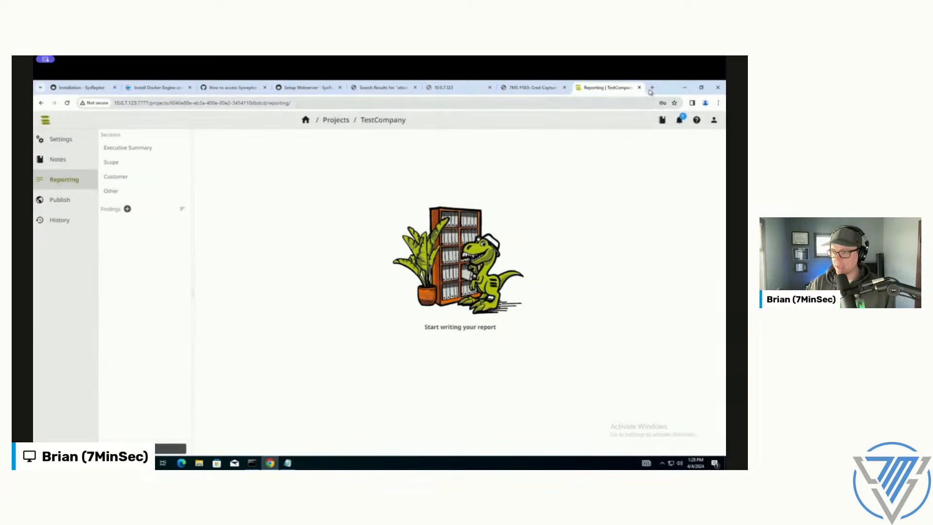
Step: Open the SysReptor documentation in a new browser tab and go to the Getting Started page under Automize Reporting via CLI
{"action": "left_click", "coordinate": [653, 88]}
{"action": "type", "text": "docs"}
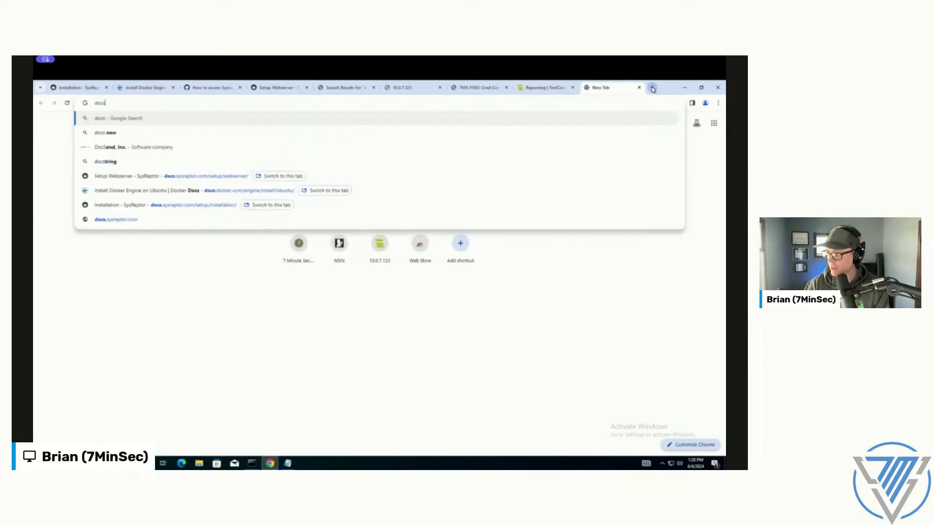
{"action": "type", "text": ".sys"}
{"action": "key", "text": "Down"}
{"action": "key", "text": "Down"}
{"action": "key", "text": "Down"}
{"action": "key", "text": "Down"}
{"action": "key", "text": "Down"}
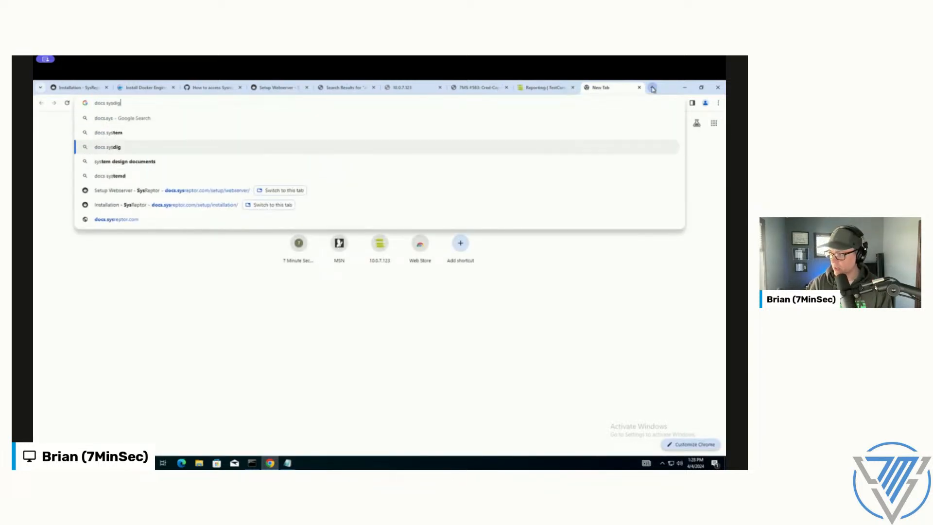
{"action": "key", "text": "Down"}
{"action": "key", "text": "Up"}
{"action": "key", "text": "Return"}
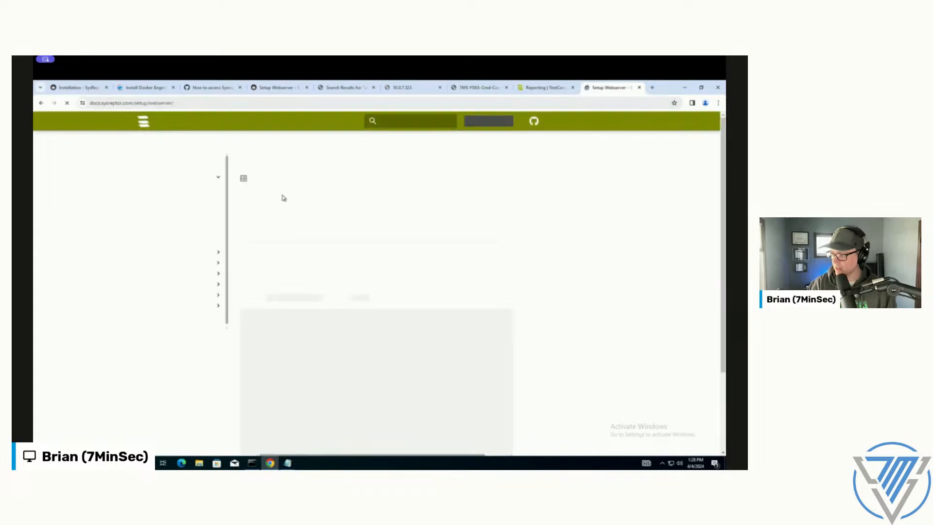
{"action": "left_click", "coordinate": [180, 295]}
{"action": "left_click", "coordinate": [183, 307]}
Step: Read the reptor CLI prerequisites and its installation instructions on the Getting Started page
{"action": "scroll", "coordinate": [424, 249], "scroll_direction": "down", "scroll_amount": 3}
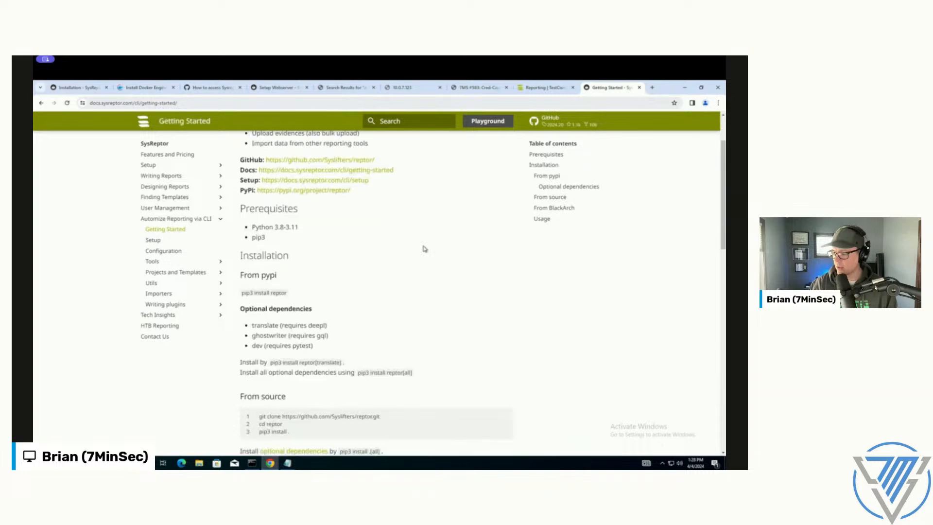
{"action": "scroll", "coordinate": [424, 248], "scroll_direction": "up", "scroll_amount": 2}
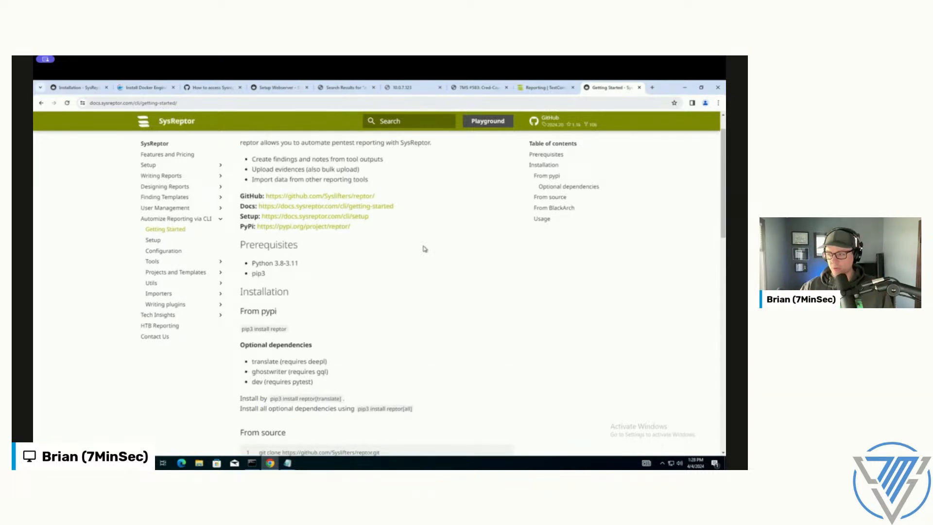
{"action": "scroll", "coordinate": [402, 304], "scroll_direction": "down", "scroll_amount": 1}
{"action": "scroll", "coordinate": [402, 304], "scroll_direction": "up", "scroll_amount": 1}
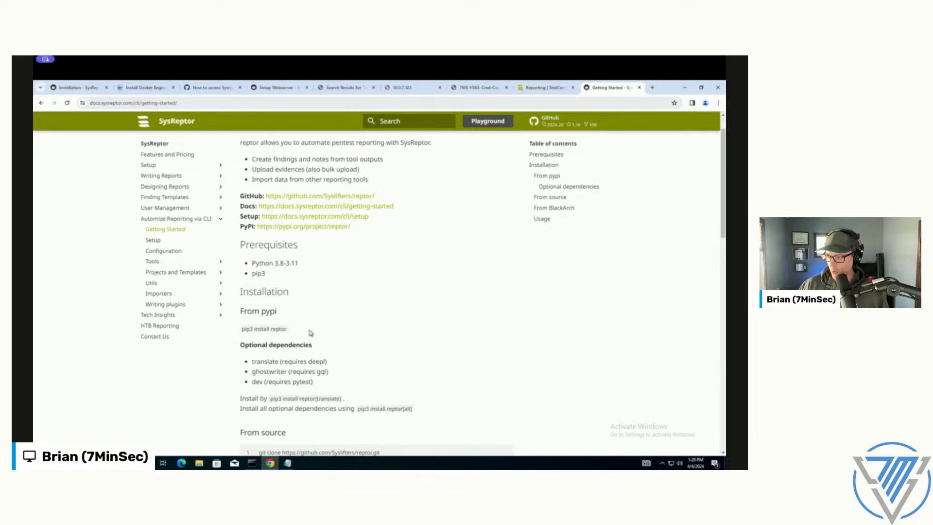
{"action": "double_click", "coordinate": [279, 329]}
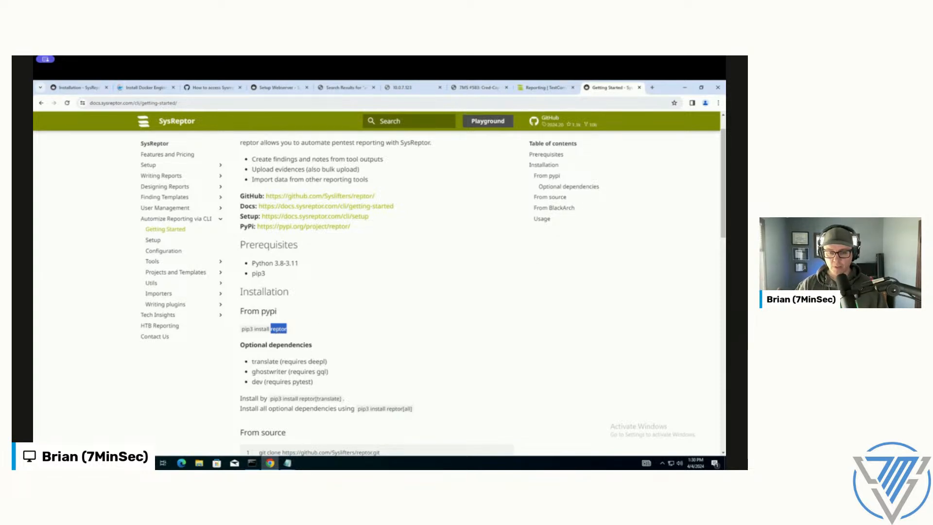
{"action": "left_click", "coordinate": [482, 324]}
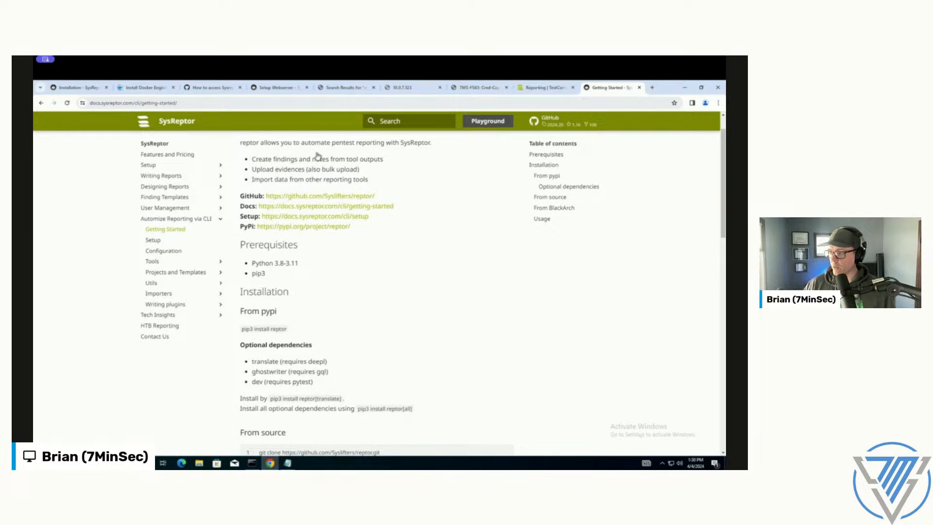
Step: Return to the SysReptor project tab and open the API Tokens section of the user profile
{"action": "left_click", "coordinate": [543, 87]}
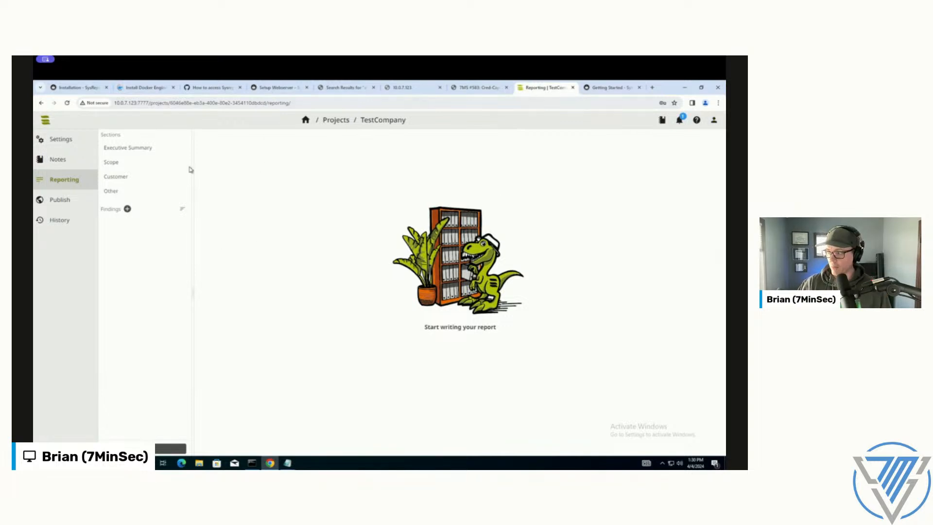
{"action": "left_click", "coordinate": [714, 119]}
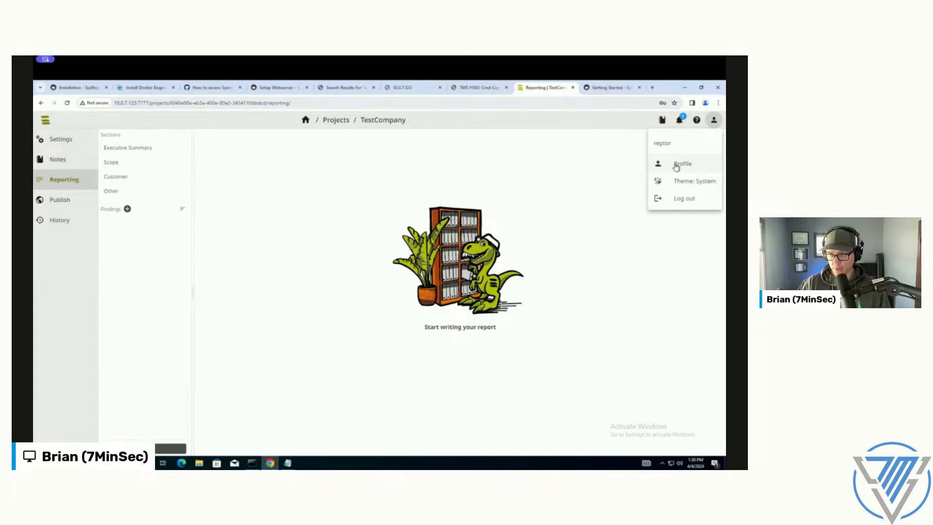
{"action": "left_click", "coordinate": [675, 167]}
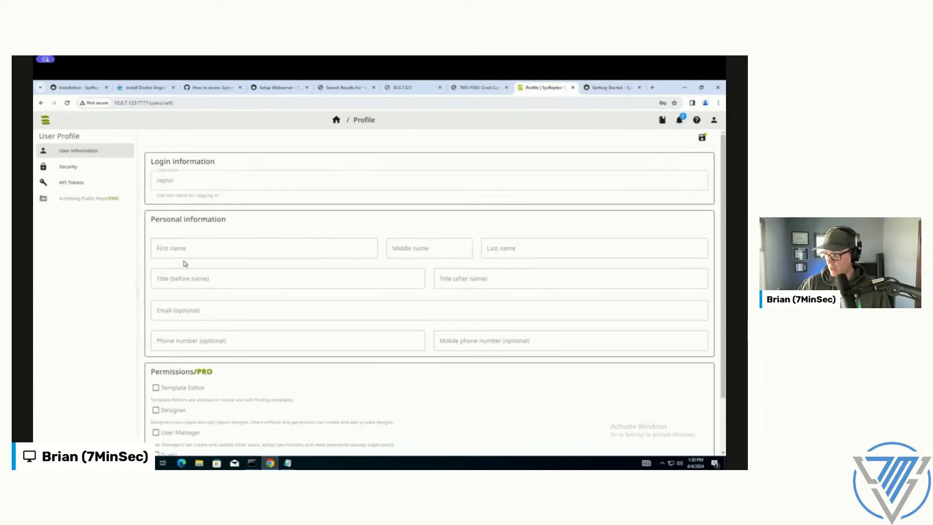
{"action": "left_click", "coordinate": [73, 183]}
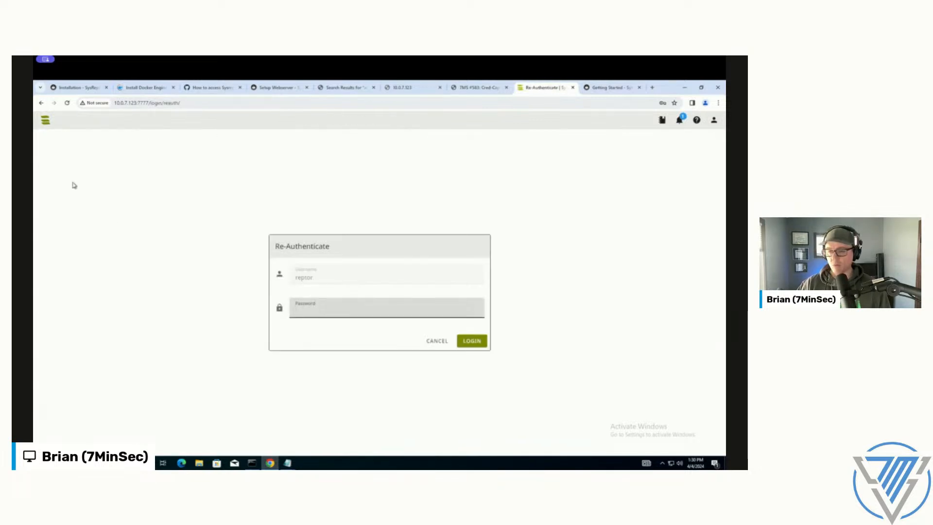
Step: Re-authenticate with the account password kept in the Notepad notes, and decline the browser's offer to save it
{"action": "left_click", "coordinate": [289, 462]}
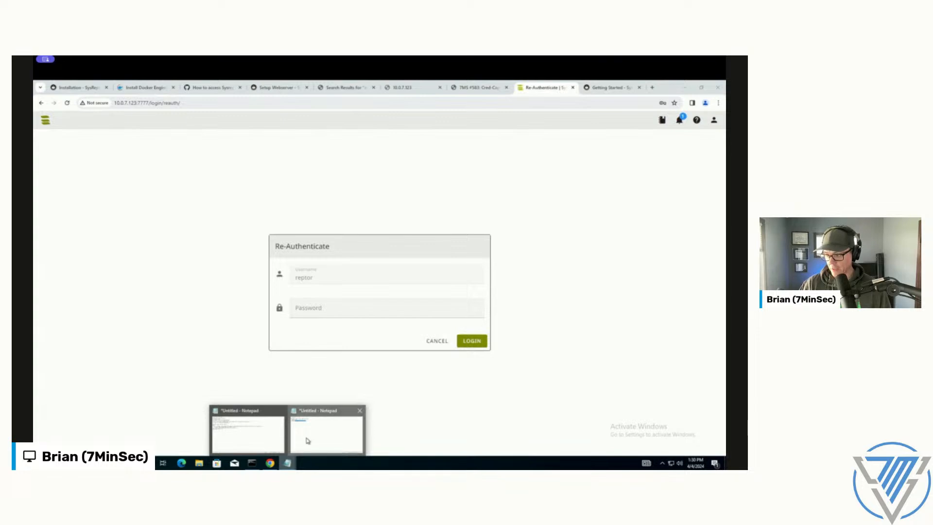
{"action": "left_click", "coordinate": [306, 439]}
{"action": "left_click", "coordinate": [635, 271]}
{"action": "left_click", "coordinate": [396, 312]}
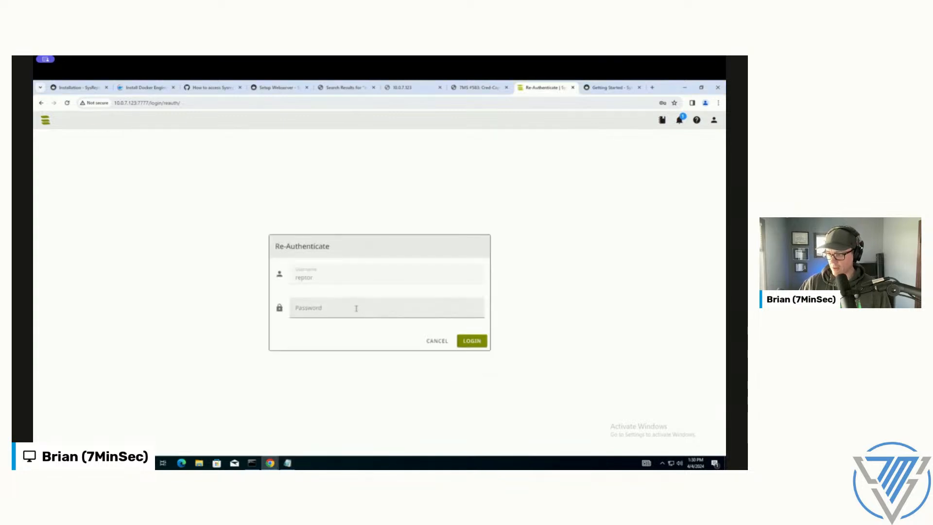
{"action": "key", "text": "ctrl+v"}
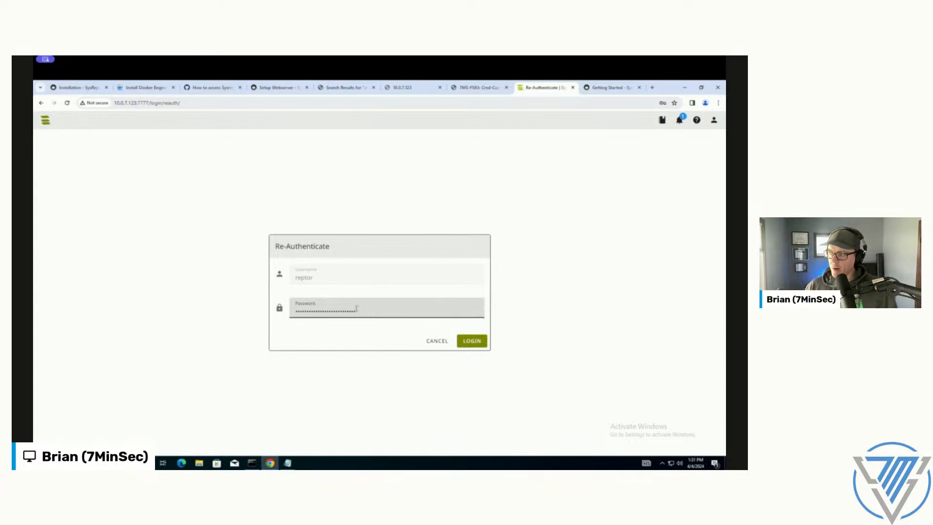
{"action": "left_click", "coordinate": [470, 341]}
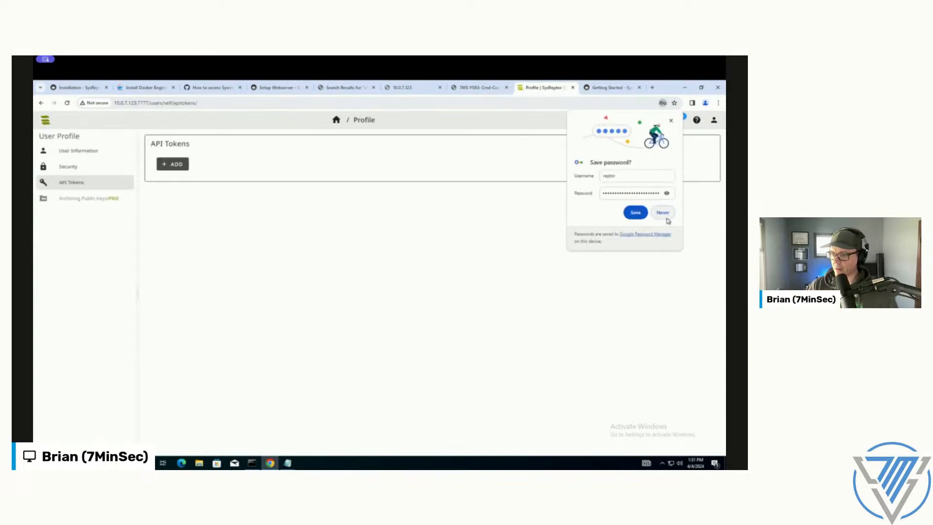
{"action": "left_click", "coordinate": [663, 214]}
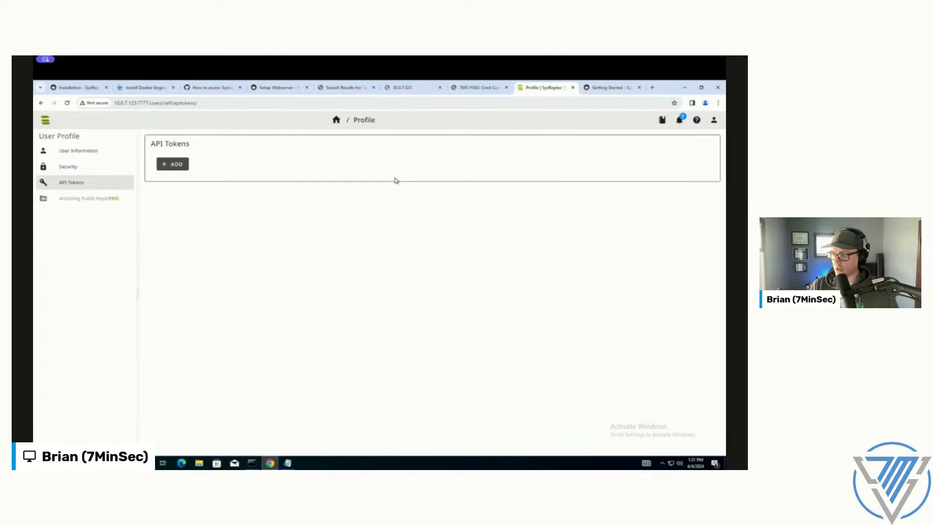
Step: Create an API token with the default name and no expiry date, and paste the token into the Notepad notes below the login details
{"action": "left_click", "coordinate": [178, 165]}
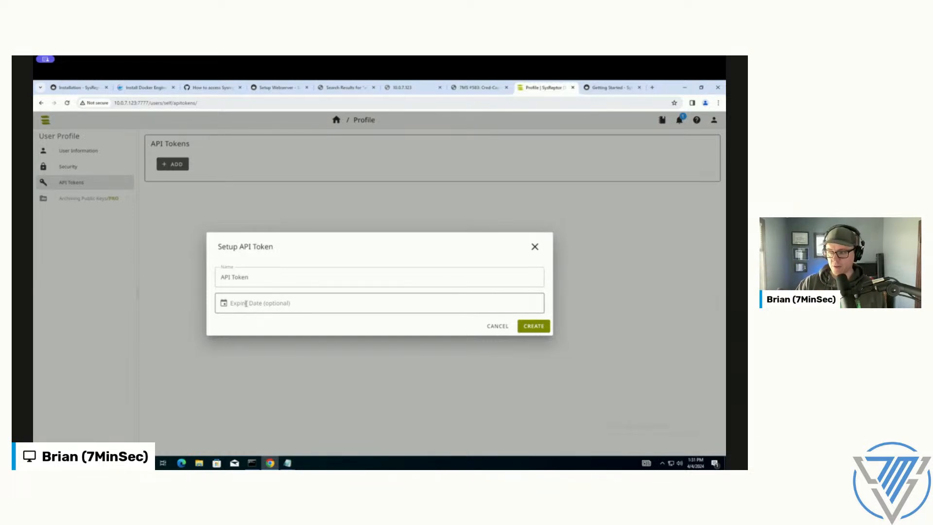
{"action": "left_click", "coordinate": [539, 329]}
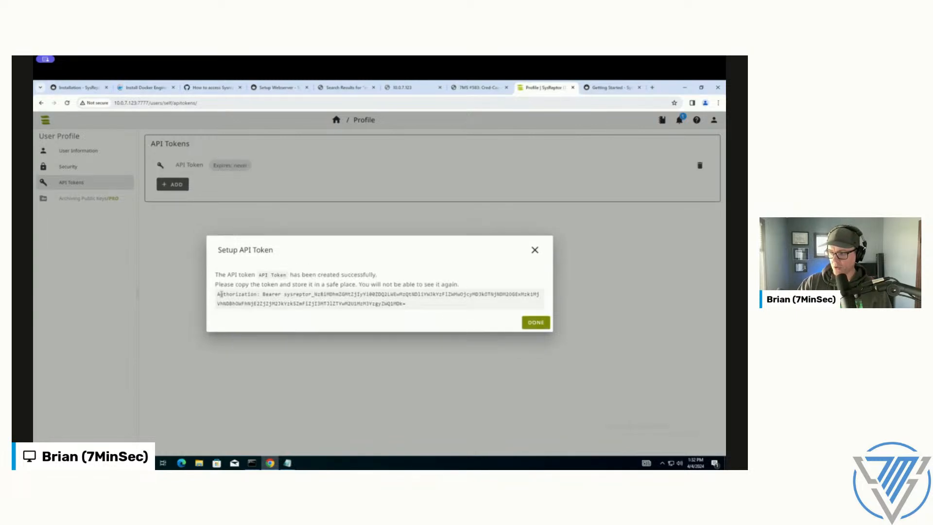
{"action": "left_click_drag", "start_coordinate": [219, 294], "coordinate": [391, 305]}
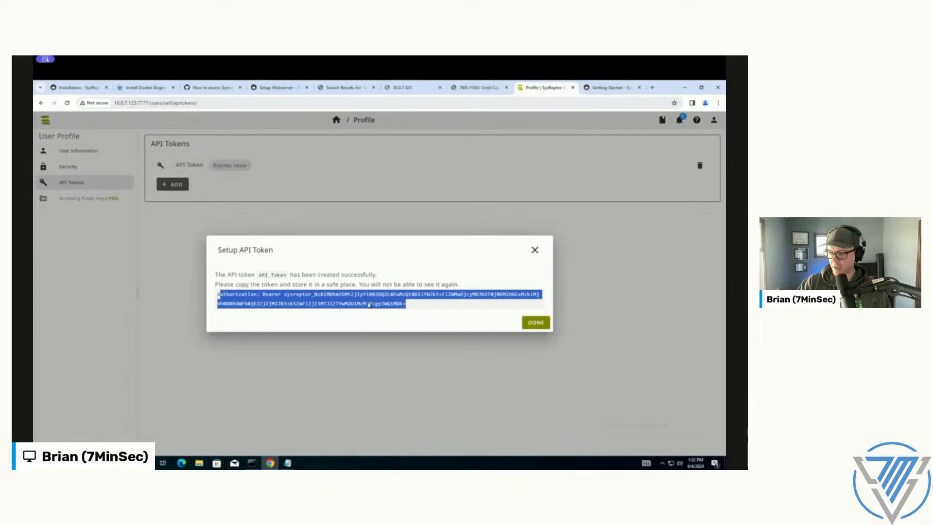
{"action": "right_click", "coordinate": [368, 302]}
{"action": "left_click", "coordinate": [384, 312]}
{"action": "left_click", "coordinate": [287, 462]}
{"action": "left_click", "coordinate": [327, 437]}
{"action": "left_click", "coordinate": [373, 220]}
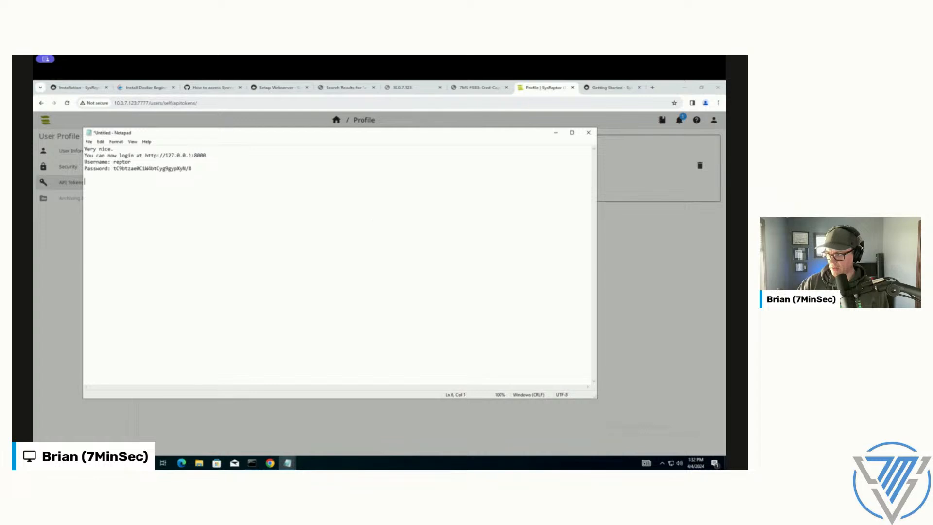
{"action": "key", "text": "ctrl+v"}
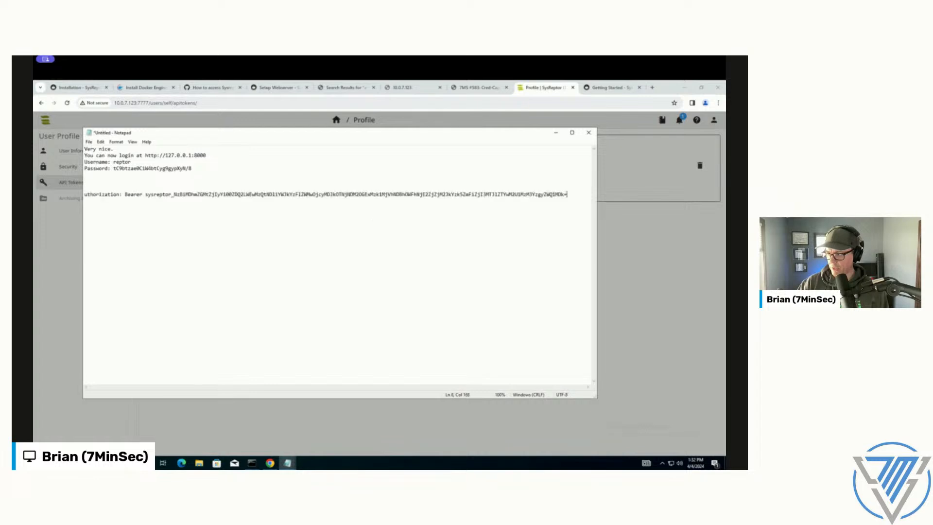
Step: Copy the pip3 install reptor command from the Getting Started page and try running it in the scanner terminal
{"action": "left_click", "coordinate": [614, 244]}
{"action": "left_click", "coordinate": [608, 89]}
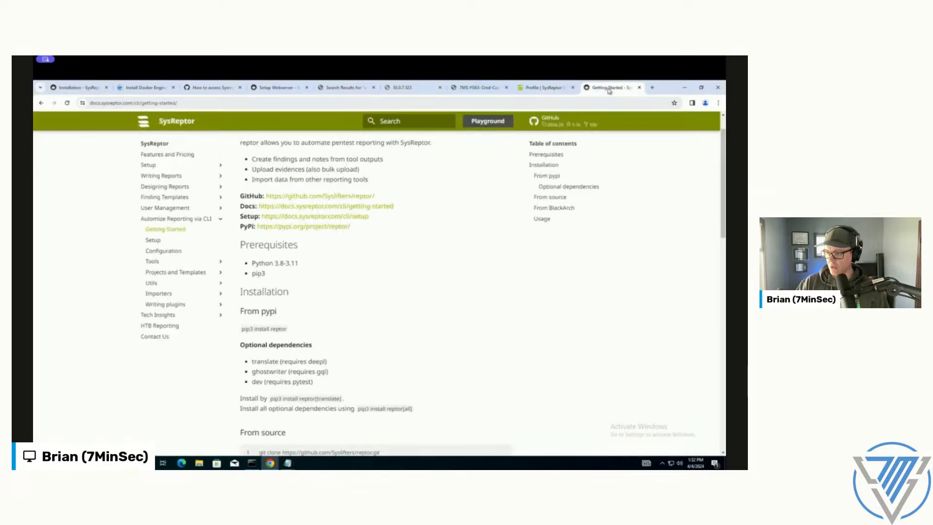
{"action": "scroll", "coordinate": [292, 331], "scroll_direction": "down", "scroll_amount": 2}
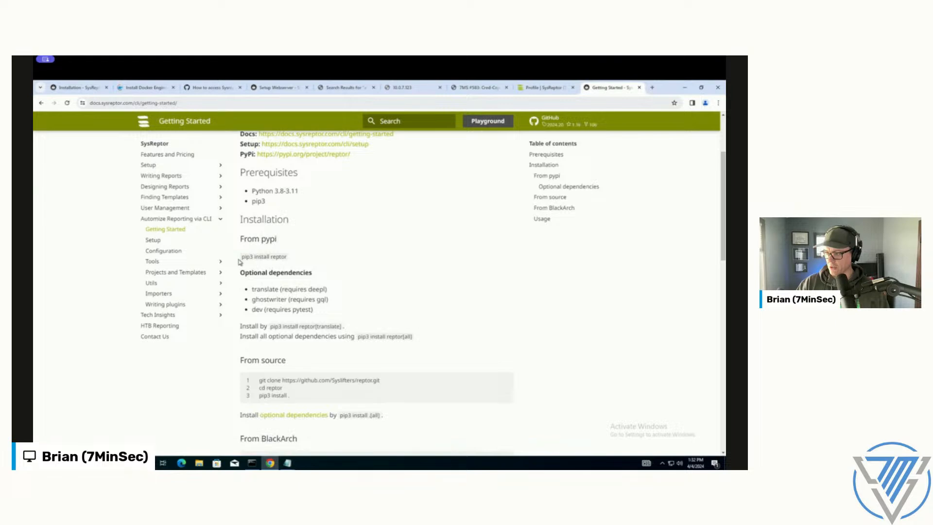
{"action": "left_click_drag", "start_coordinate": [241, 256], "coordinate": [287, 257]}
{"action": "right_click", "coordinate": [285, 256]}
{"action": "left_click", "coordinate": [292, 263]}
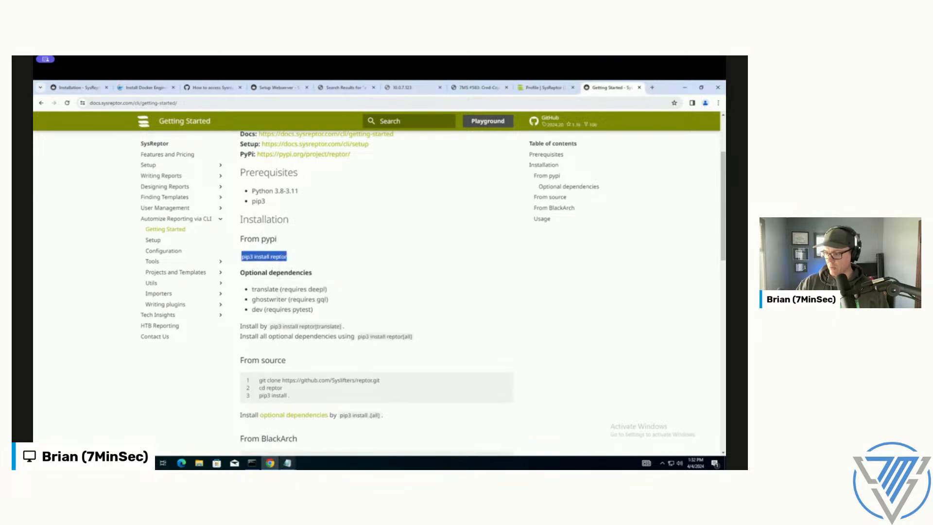
{"action": "left_click", "coordinate": [252, 463]}
{"action": "right_click", "coordinate": [418, 310]}
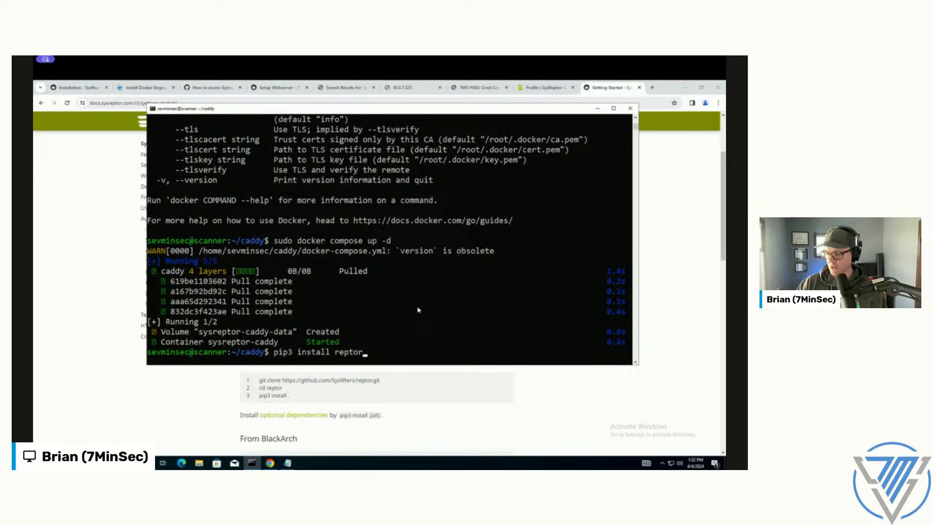
{"action": "key", "text": "Return"}
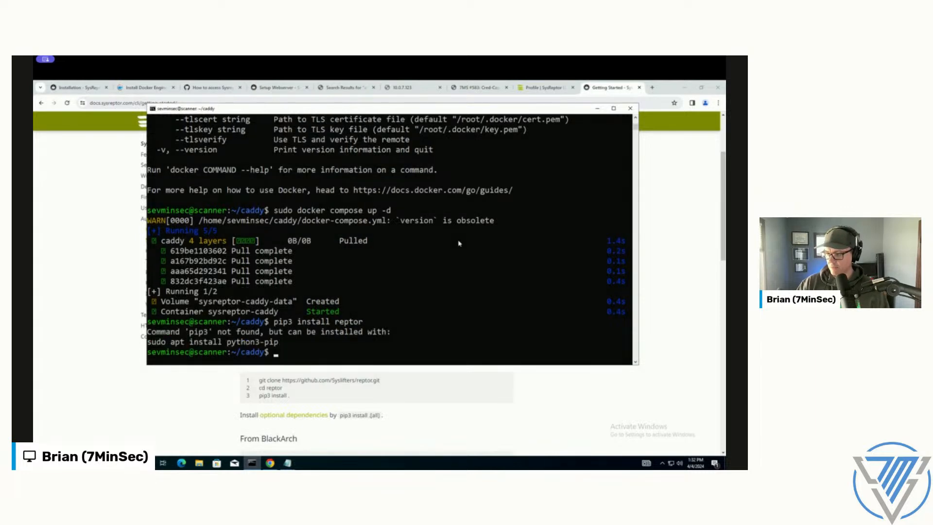
Step: Install pip on the scanner with sudo apt install python3-pip -y, accepting the default selection of services to restart
{"action": "type", "text": "sudo apt install py3hon"}
{"action": "key", "text": "BackSpace"}
{"action": "key", "text": "BackSpace"}
{"action": "key", "text": "BackSpace"}
{"action": "key", "text": "BackSpace"}
{"action": "type", "text": "thon3-pip -y"}
{"action": "key", "text": "Return"}
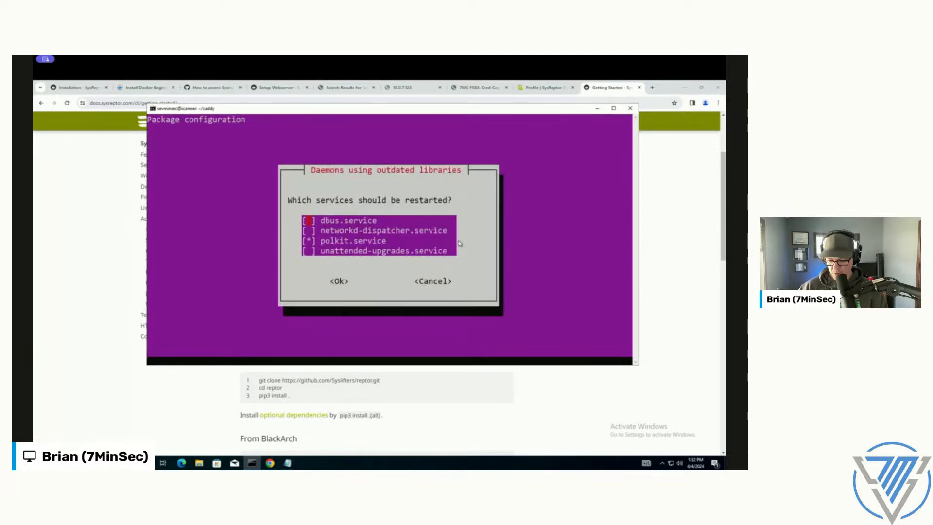
{"action": "key", "text": "Return"}
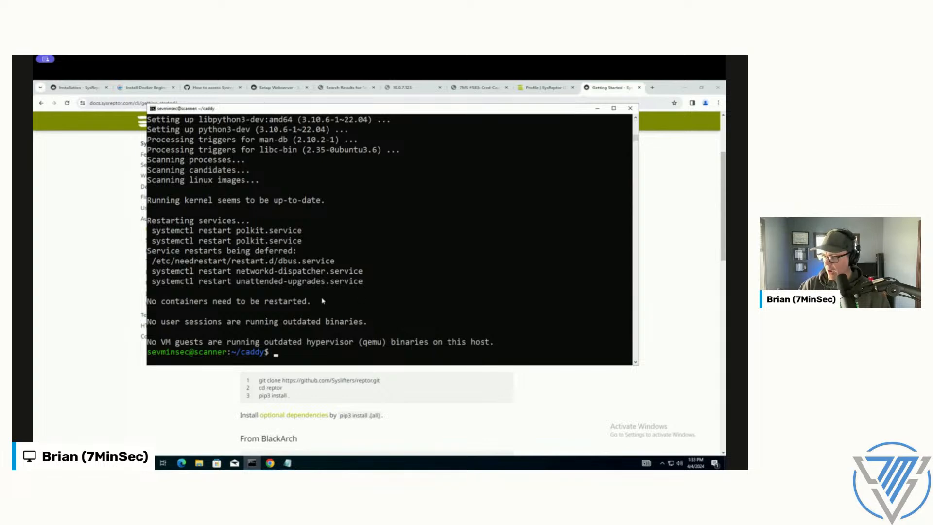
Step: Rerun pip3 install reptor from the command history to install the reptor CLI
{"action": "key", "text": "Up"}
{"action": "key", "text": "Up"}
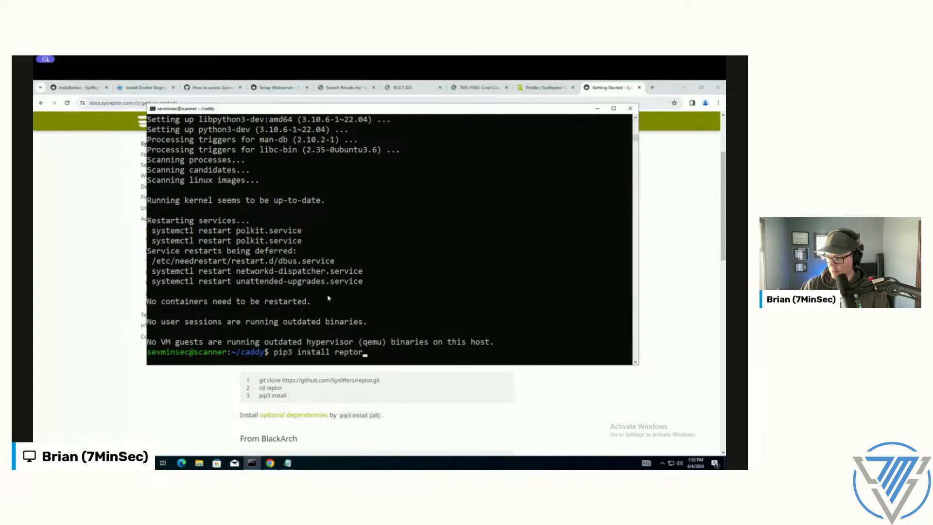
{"action": "key", "text": "Return"}
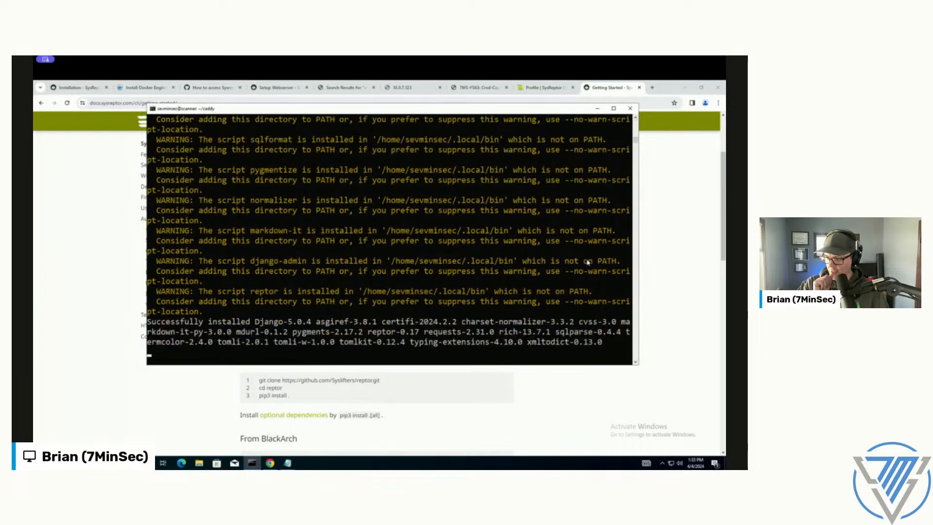
Step: Review the installation output and try to run the reptor command
{"action": "scroll", "coordinate": [466, 266], "scroll_direction": "up", "scroll_amount": 2}
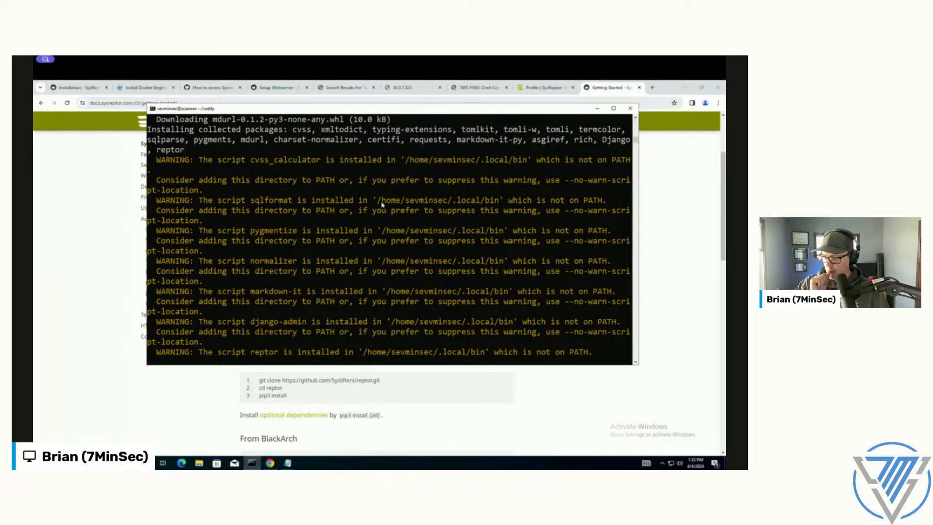
{"action": "type", "text": "reptor"}
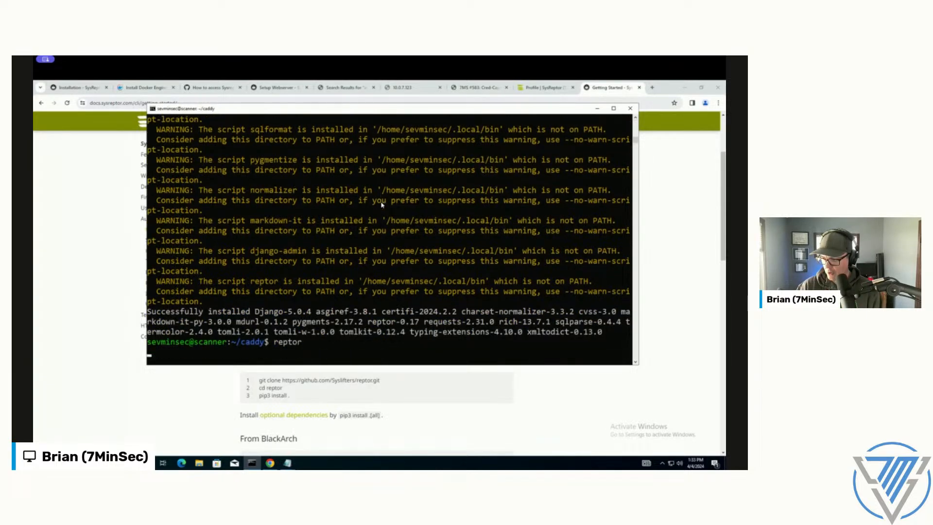
{"action": "key", "text": "Return"}
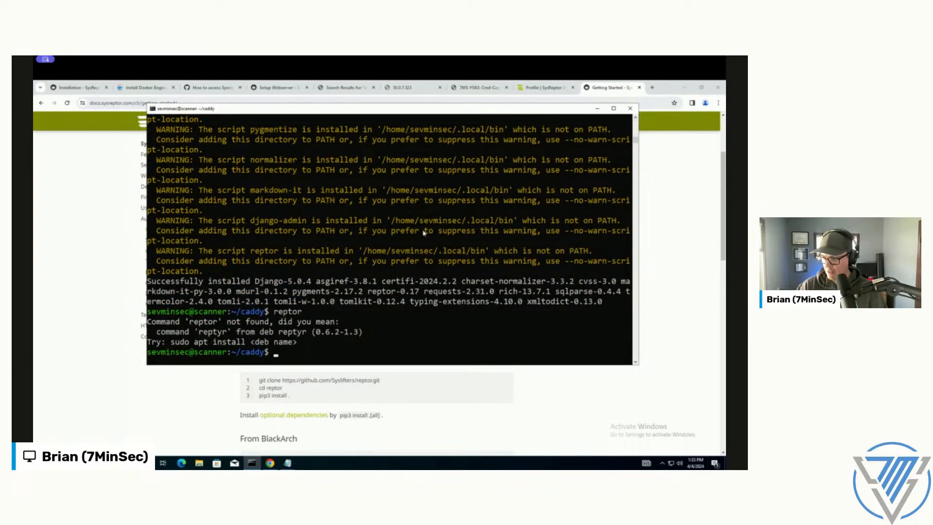
{"action": "scroll", "coordinate": [423, 232], "scroll_direction": "up", "scroll_amount": 4}
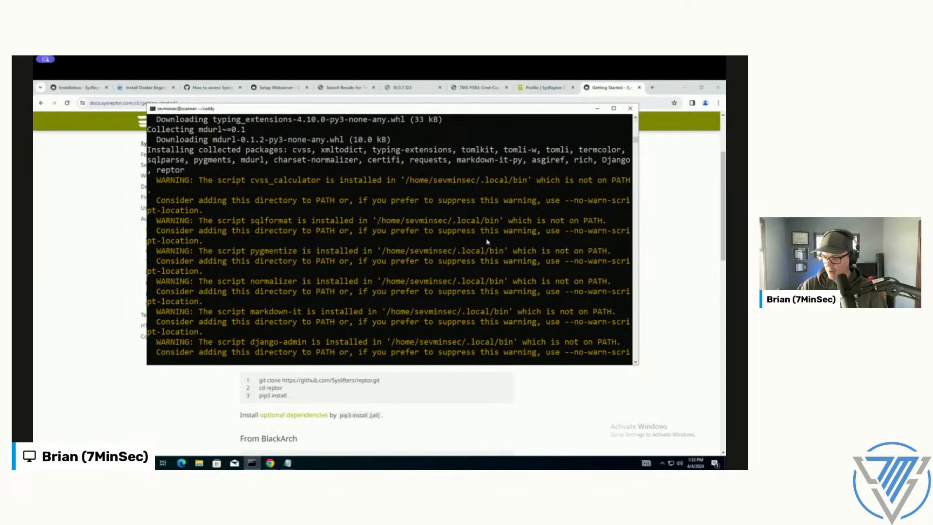
{"action": "left_click", "coordinate": [425, 200]}
{"action": "left_click_drag", "start_coordinate": [407, 180], "coordinate": [526, 182]}
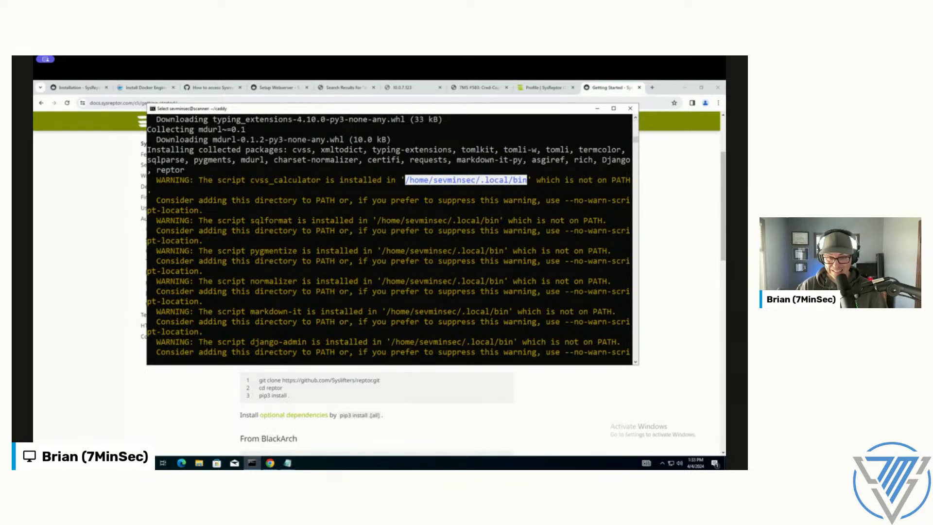
{"action": "right_click", "coordinate": [320, 312]}
{"action": "right_click", "coordinate": [320, 313]}
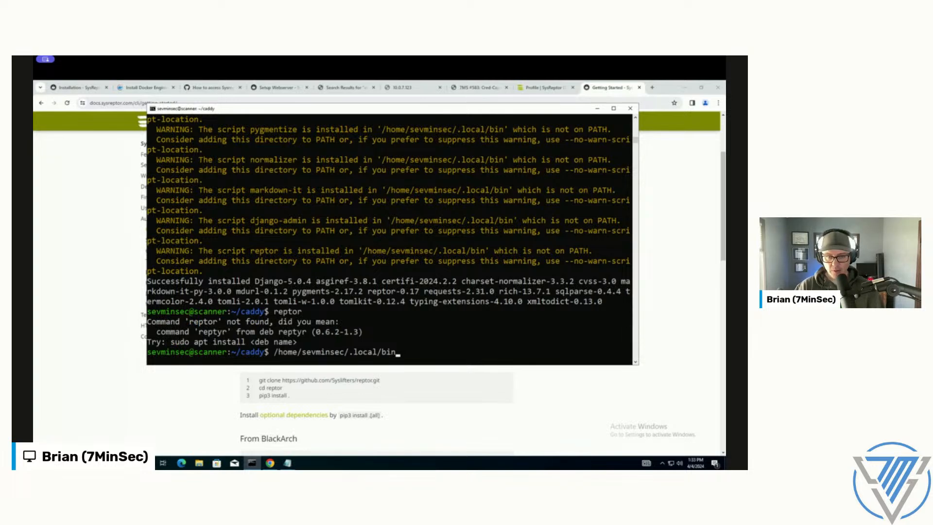
{"action": "key", "text": "ctrl+c"}
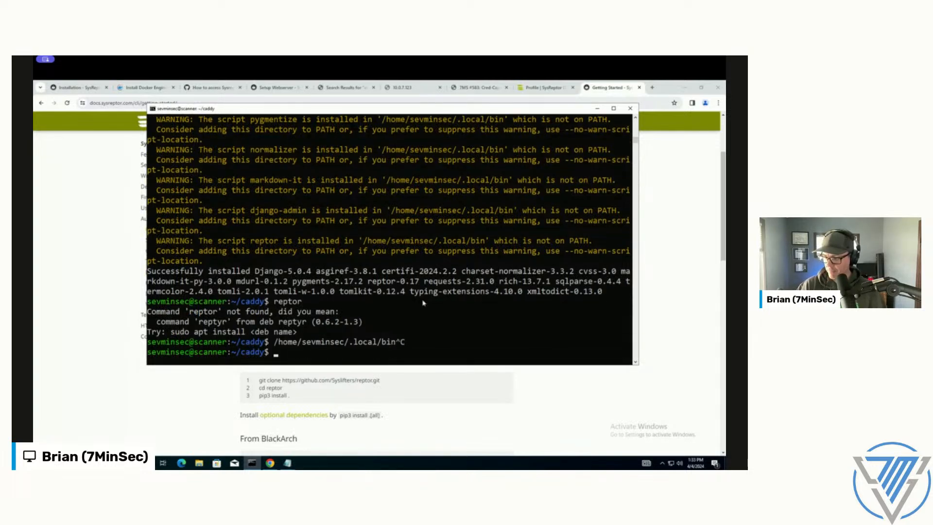
Step: Open a new Notepad window and paste the prepared notes containing the pip3 install reptor and export PATH commands
{"action": "type", "text": "p"}
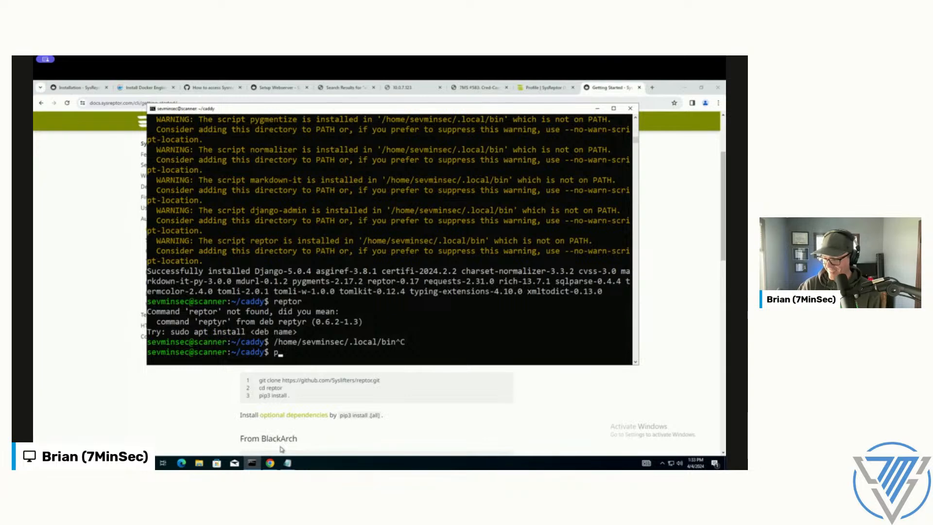
{"action": "key", "text": "super+r"}
{"action": "type", "text": "notepad"}
{"action": "key", "text": "Return"}
{"action": "type", "text": "p"}
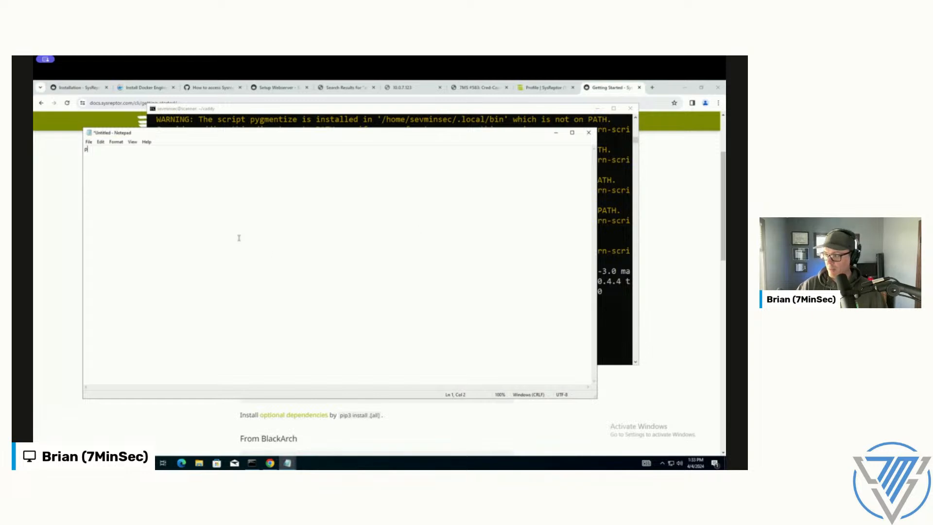
{"action": "key", "text": "ctrl+v"}
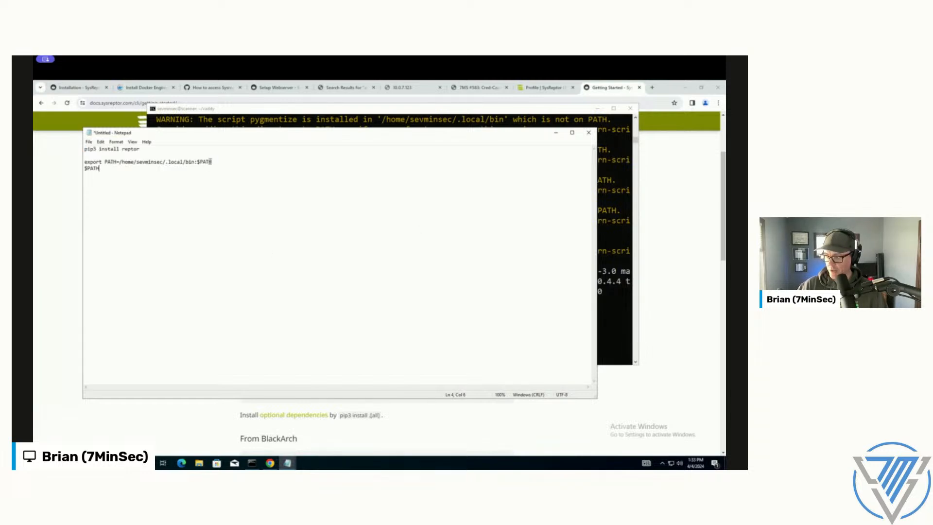
Step: Copy export PATH=/home/sevminsec/.local/bin:$PATH from the Notepad notes and run it in the terminal
{"action": "left_click_drag", "start_coordinate": [213, 162], "coordinate": [71, 159]}
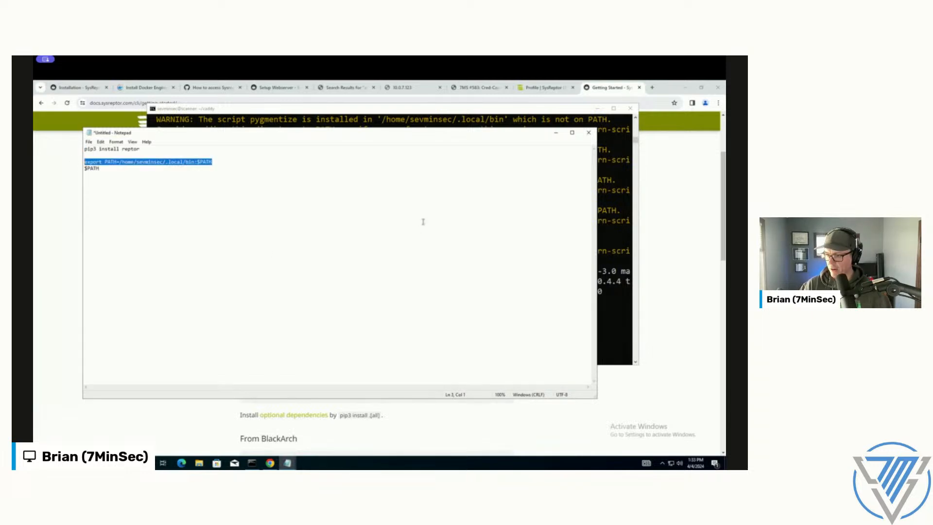
{"action": "left_click", "coordinate": [611, 250]}
{"action": "type", "text": "p"}
{"action": "key", "text": "BackSpace"}
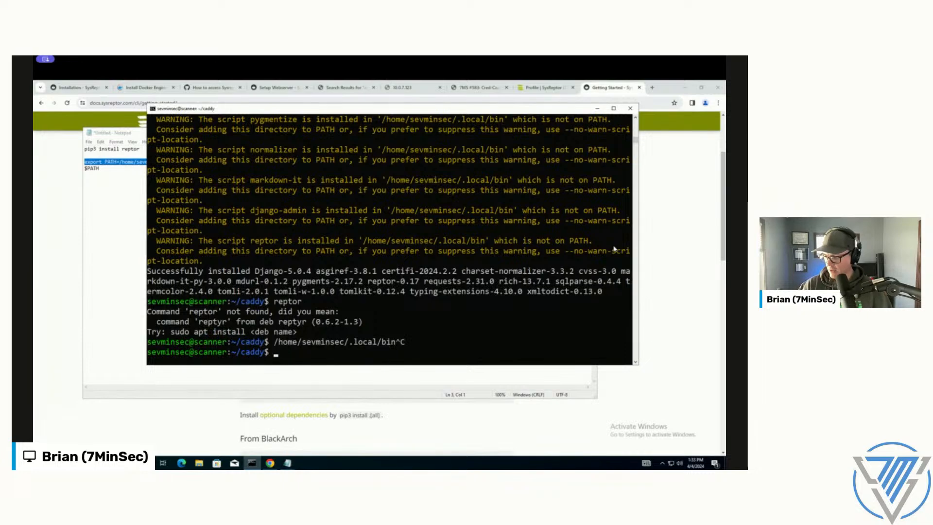
{"action": "right_click", "coordinate": [470, 251]}
{"action": "key", "text": "Return"}
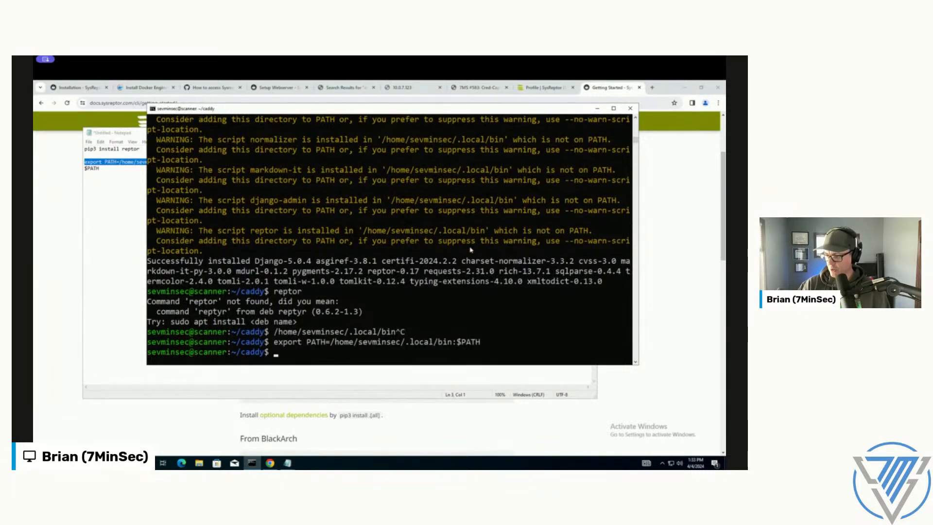
Step: Run reptor without arguments and review its available plugins and configuration options
{"action": "type", "text": "reptor"}
{"action": "key", "text": "Return"}
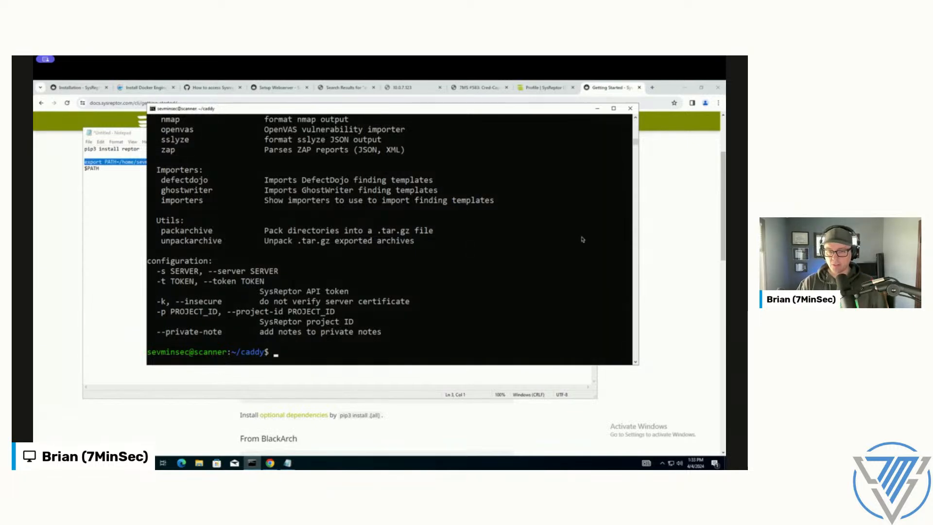
{"action": "left_click", "coordinate": [341, 251]}
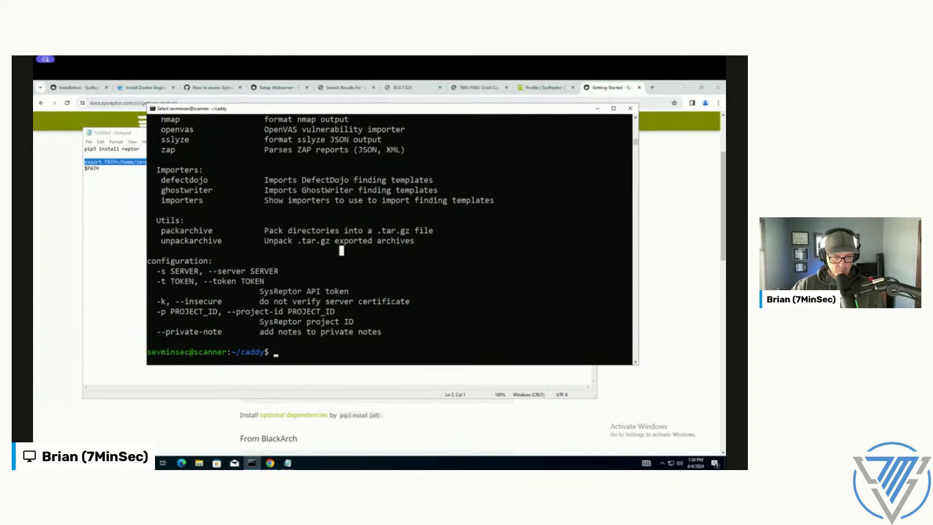
Step: Start the interactive reptor configuration with reptor conf
{"action": "key", "text": "Escape"}
{"action": "type", "text": "reptor conf"}
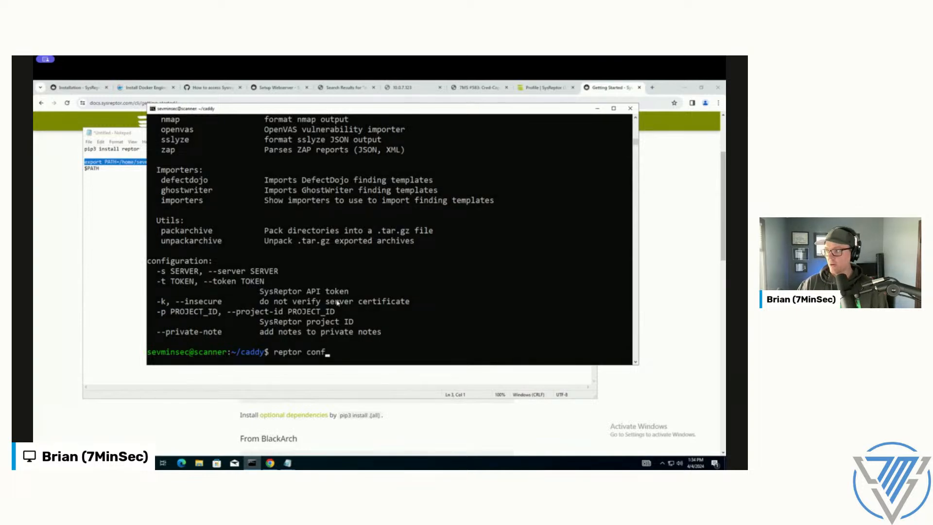
{"action": "key", "text": "Return"}
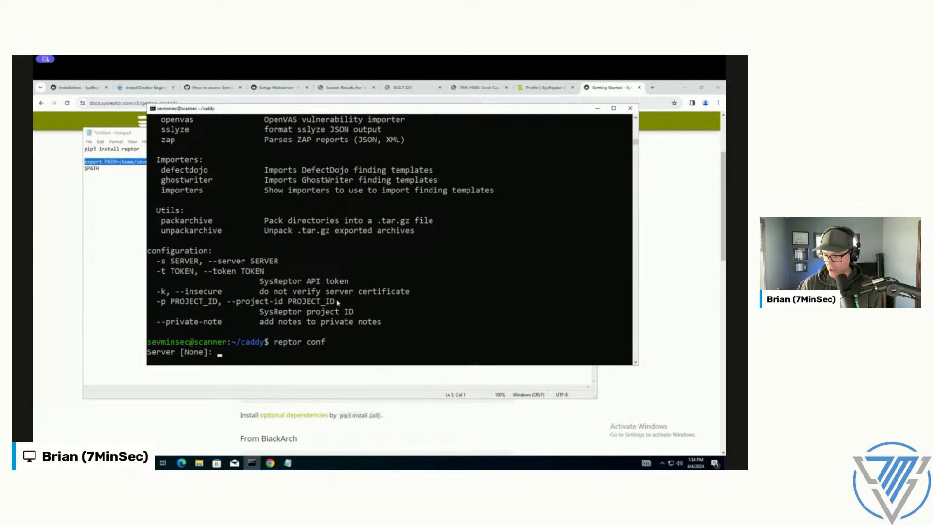
{"action": "type", "text": "https://yourreportservi"}
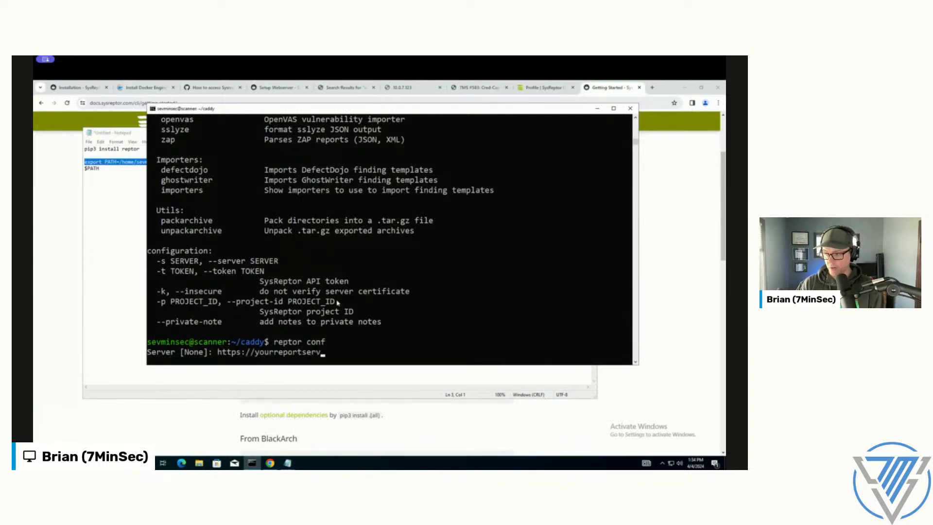
{"action": "key", "text": "BackSpace"}
{"action": "key", "text": "BackSpace"}
{"action": "type", "text": "er"}
{"action": "key", "text": "BackSpace"}
{"action": "key", "text": "BackSpace"}
{"action": "type", "text": "ver"}
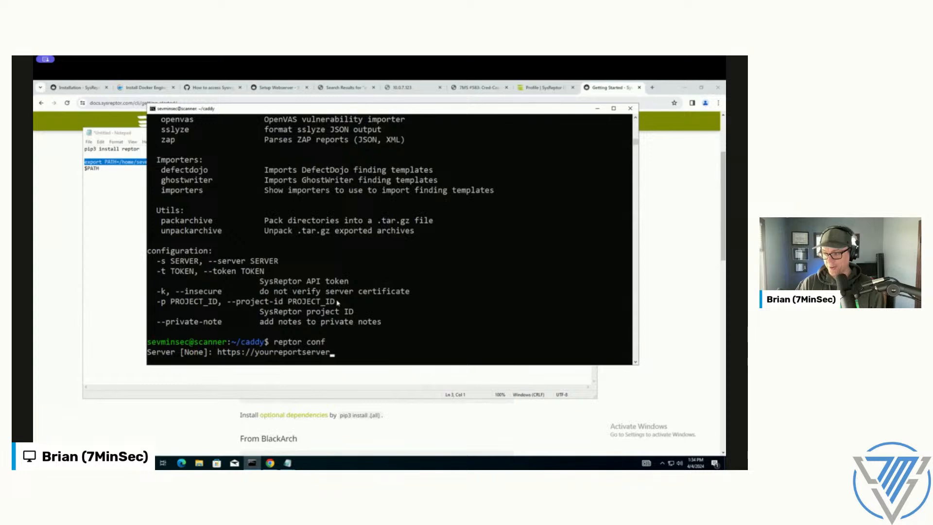
{"action": "type", "text": ".io.ru.lol.omg"}
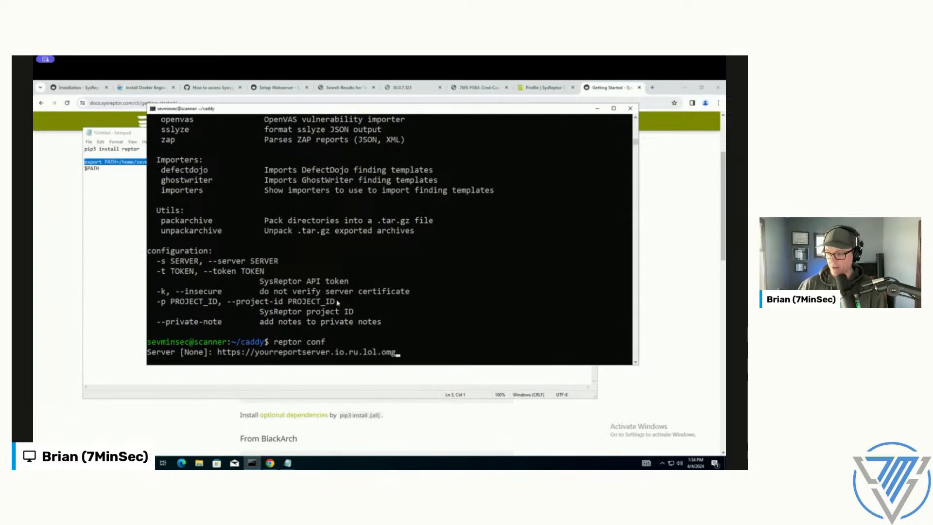
{"action": "key", "text": "BackSpace"}
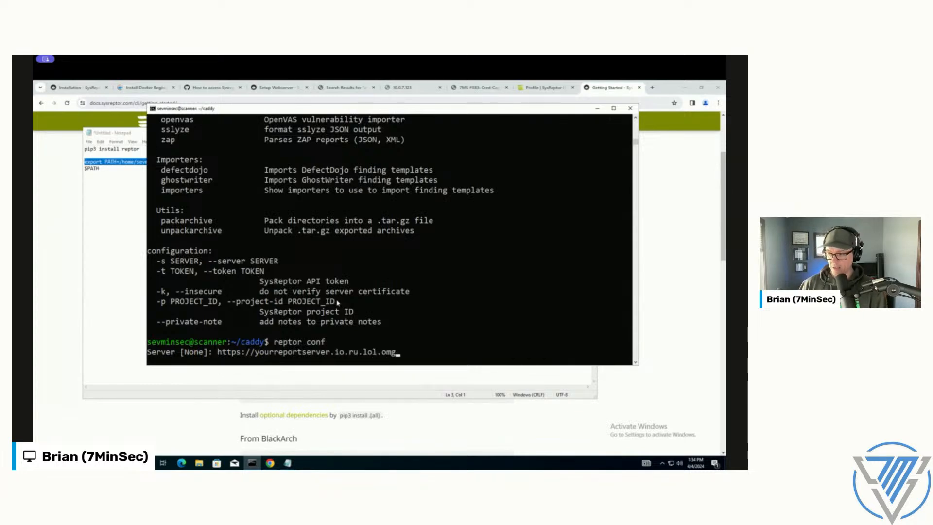
{"action": "key", "text": "BackSpace"}
{"action": "key", "text": "BackSpace"}
{"action": "key", "text": "BackSpace"}
{"action": "key", "text": "BackSpace"}
{"action": "key", "text": "BackSpace"}
{"action": "key", "text": "BackSpace"}
{"action": "key", "text": "BackSpace"}
{"action": "key", "text": "BackSpace"}
{"action": "key", "text": "BackSpace"}
{"action": "key", "text": "BackSpace"}
{"action": "key", "text": "BackSpace"}
{"action": "key", "text": "BackSpace"}
{"action": "key", "text": "BackSpace"}
{"action": "key", "text": "BackSpace"}
{"action": "key", "text": "BackSpace"}
{"action": "key", "text": "BackSpace"}
{"action": "key", "text": "BackSpace"}
{"action": "key", "text": "BackSpace"}
{"action": "key", "text": "BackSpace"}
{"action": "key", "text": "BackSpace"}
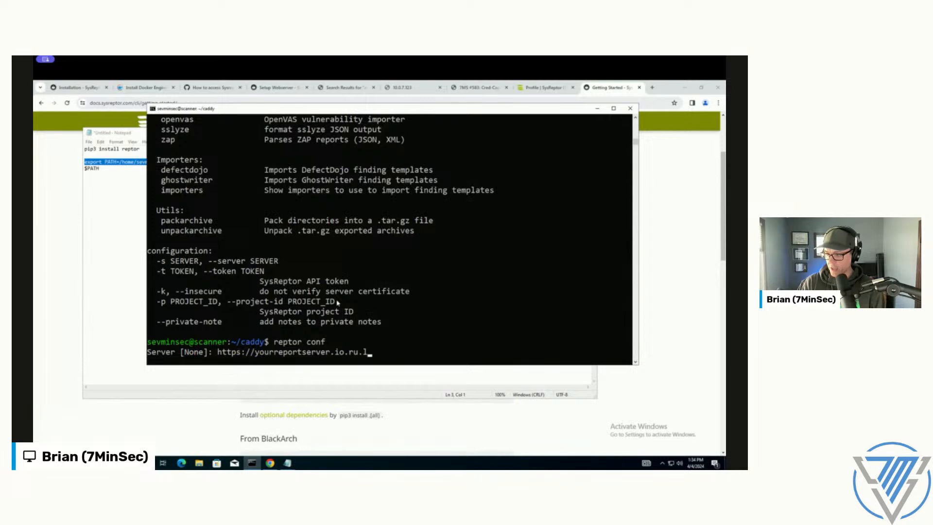
{"action": "key", "text": "BackSpace"}
{"action": "key", "text": "BackSpace"}
{"action": "key", "text": "BackSpace"}
{"action": "key", "text": "BackSpace"}
{"action": "key", "text": "BackSpace"}
{"action": "key", "text": "BackSpace"}
{"action": "key", "text": "BackSpace"}
{"action": "key", "text": "BackSpace"}
{"action": "key", "text": "BackSpace"}
{"action": "key", "text": "BackSpace"}
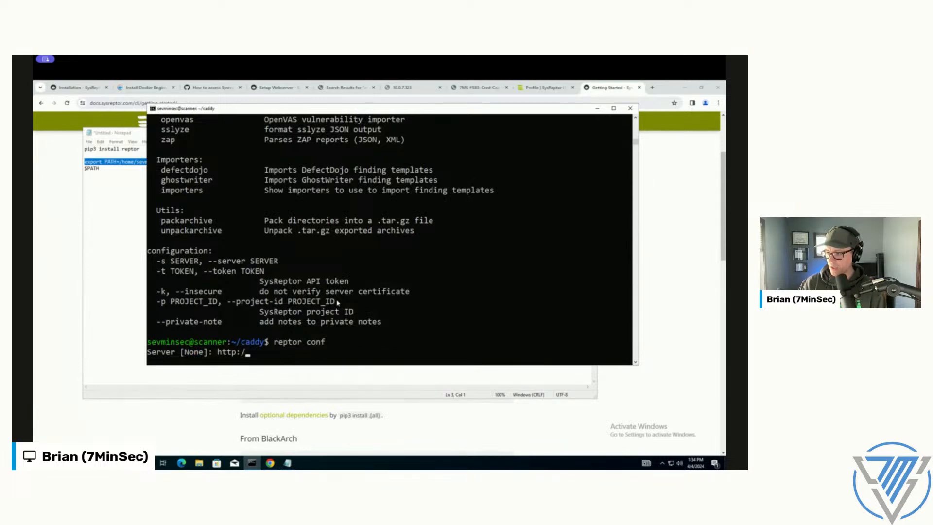
{"action": "type", "text": "://10.0.7."}
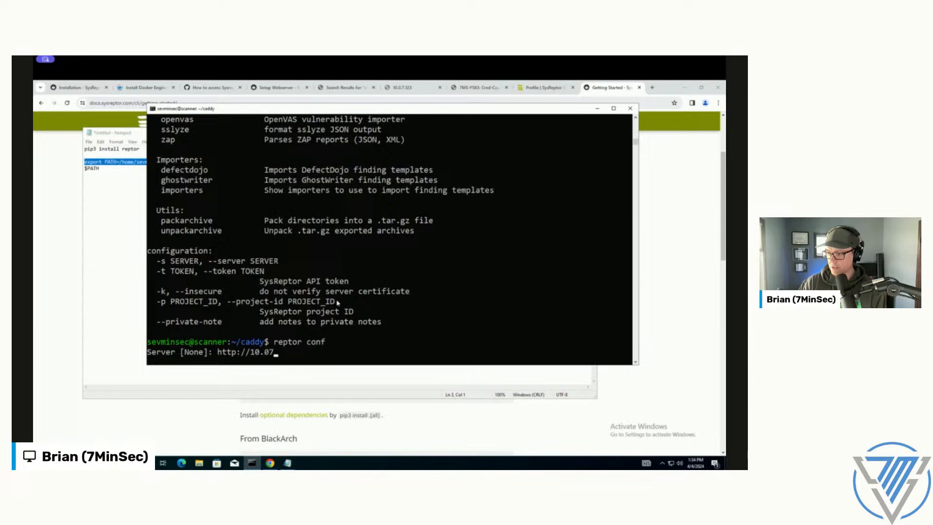
{"action": "type", "text": "123"}
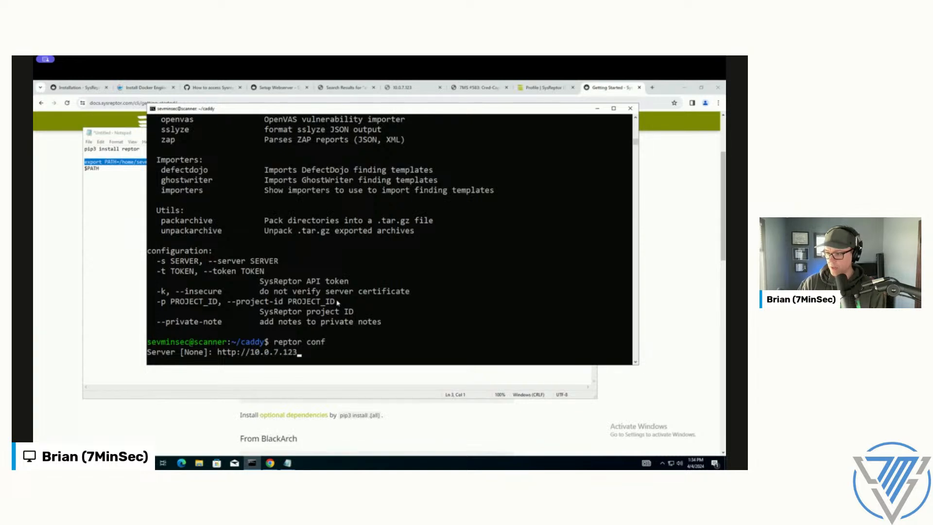
{"action": "type", "text": ":7777"}
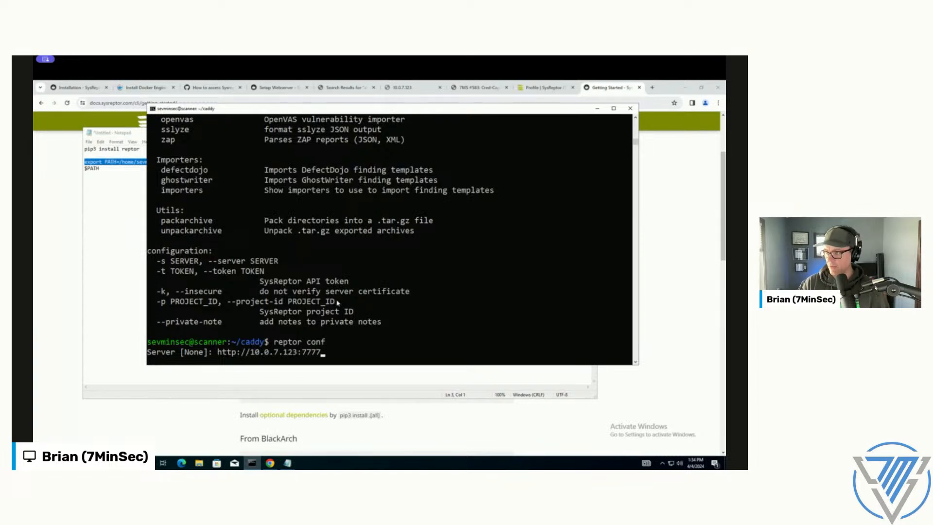
{"action": "left_click", "coordinate": [541, 87]}
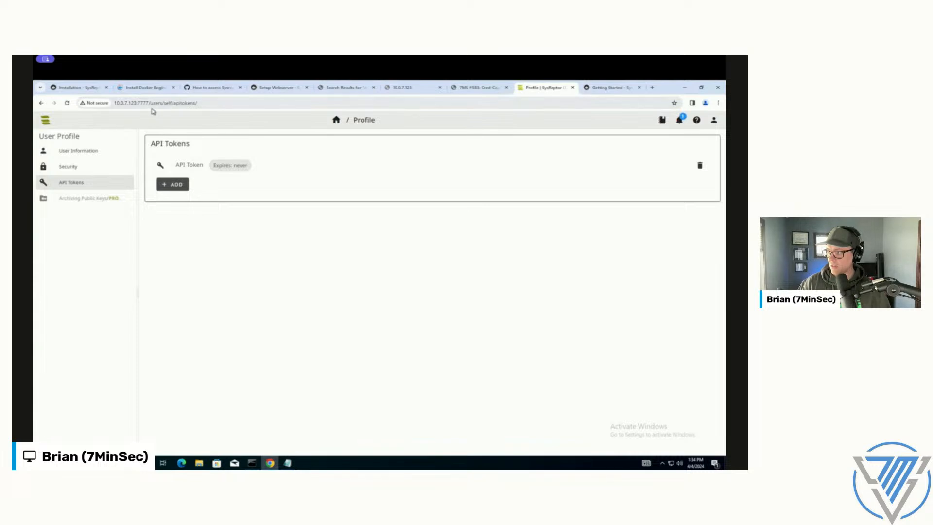
{"action": "key", "text": "alt+Tab"}
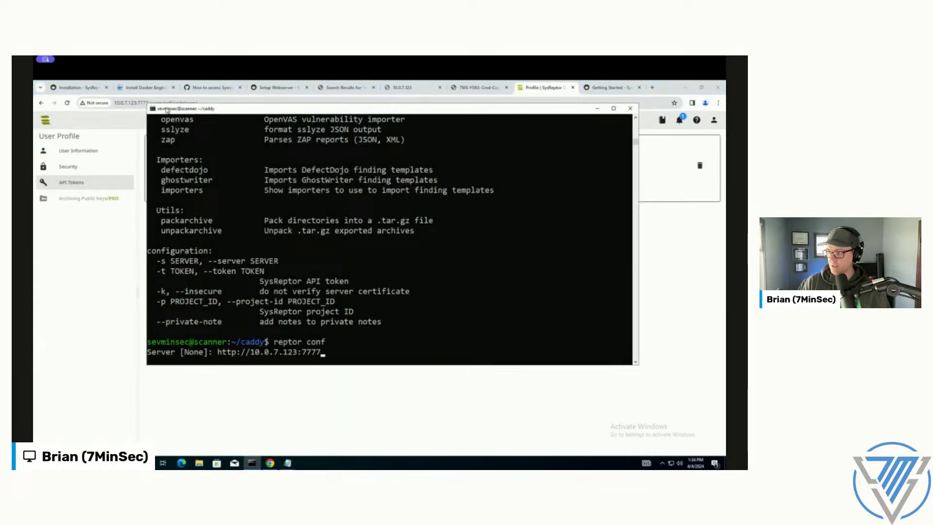
{"action": "left_click_drag", "start_coordinate": [190, 110], "coordinate": [192, 119]}
{"action": "left_click", "coordinate": [394, 301]}
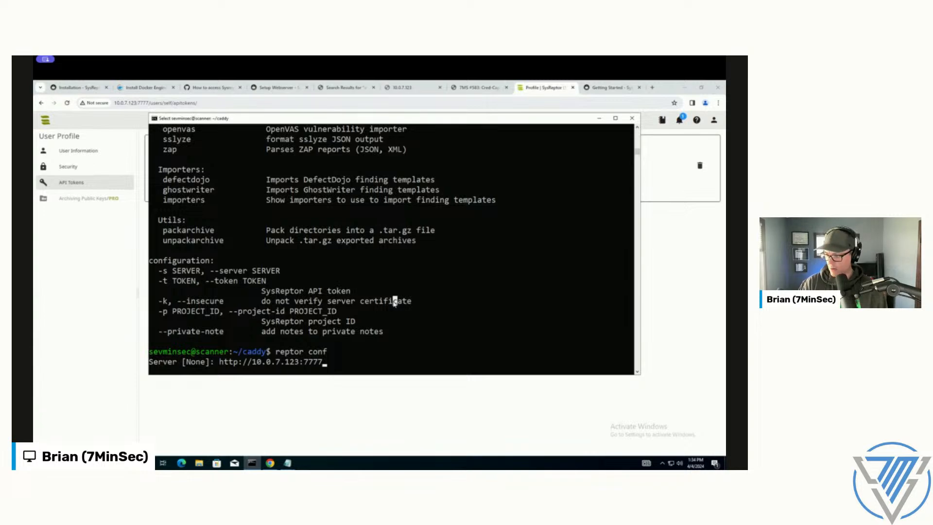
{"action": "key", "text": "Return"}
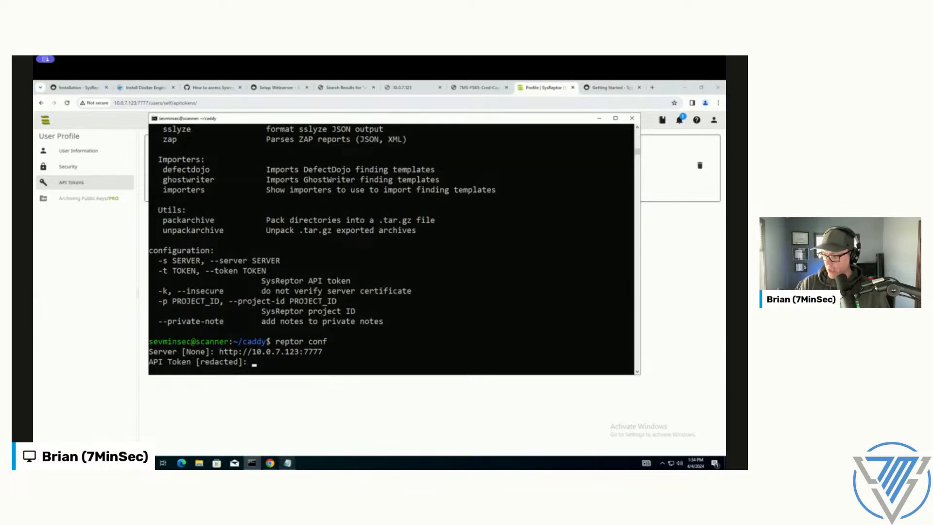
Step: Close the Notepad window holding the reptor installation commands without saving it
{"action": "left_click", "coordinate": [288, 463]}
{"action": "left_click", "coordinate": [364, 428]}
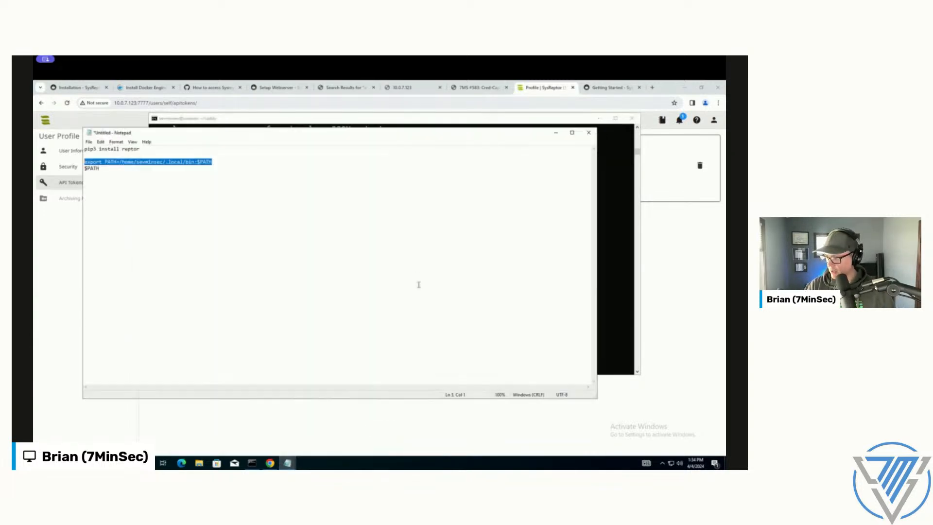
{"action": "left_click", "coordinate": [588, 132]}
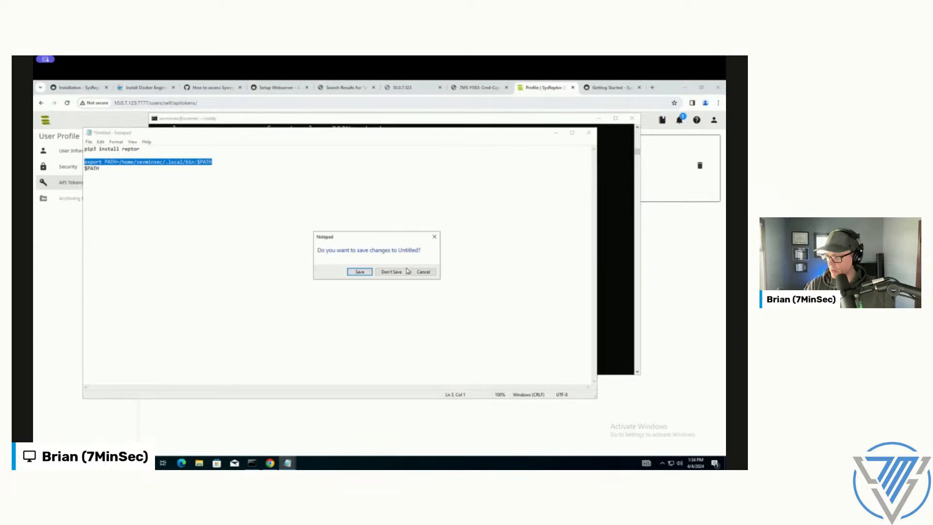
{"action": "left_click", "coordinate": [391, 273]}
Step: Copy the SysReptor API token from the remaining Notepad notes and submit it at the reptor configuration's API Token prompt
{"action": "left_click", "coordinate": [288, 463]}
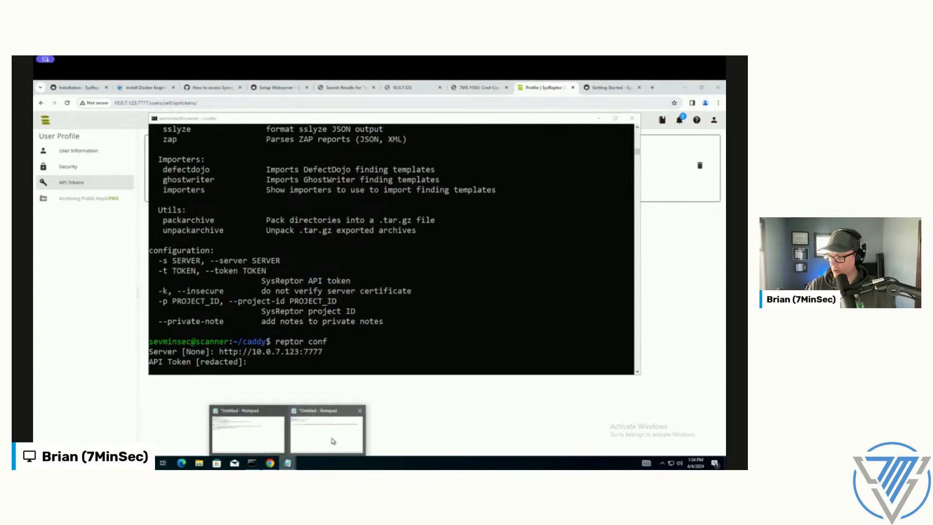
{"action": "left_click", "coordinate": [334, 439]}
{"action": "left_click_drag", "start_coordinate": [146, 194], "coordinate": [567, 194]}
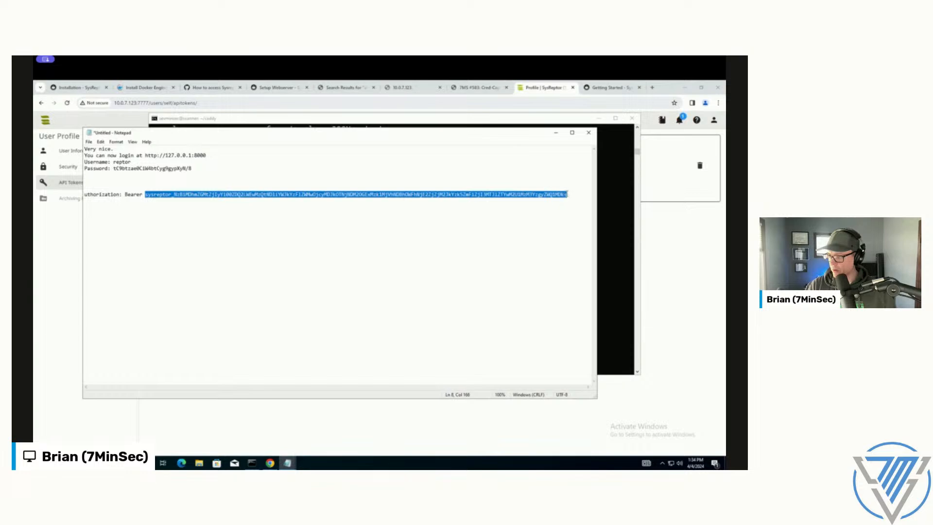
{"action": "right_click", "coordinate": [556, 195]}
{"action": "left_click", "coordinate": [616, 217]}
{"action": "left_click", "coordinate": [620, 194]}
{"action": "right_click", "coordinate": [456, 262]}
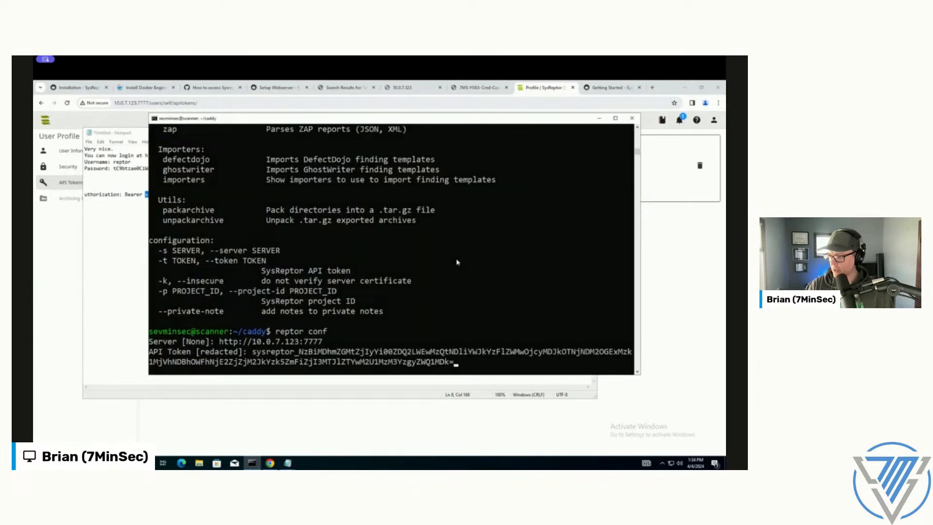
{"action": "key", "text": "Return"}
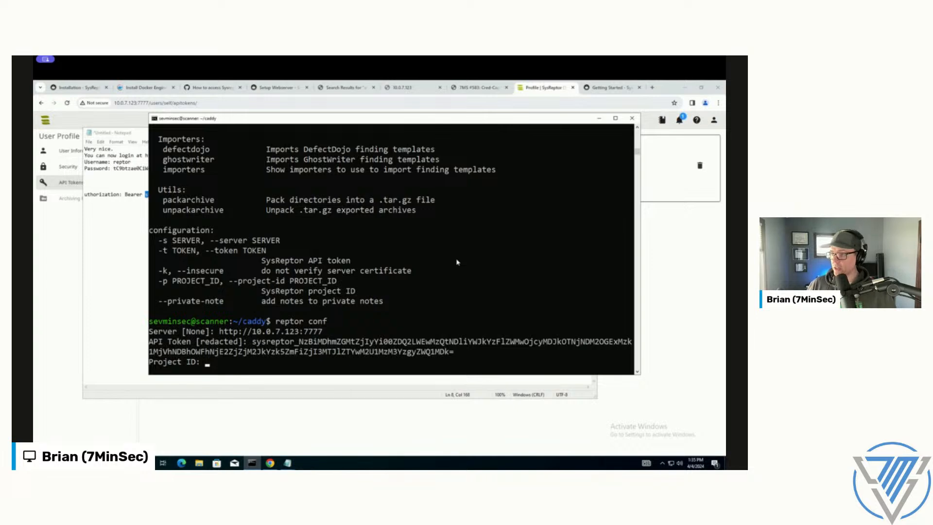
Step: Return to SysReptor in the browser and open the TestCompany project from the project list
{"action": "left_click", "coordinate": [457, 103]}
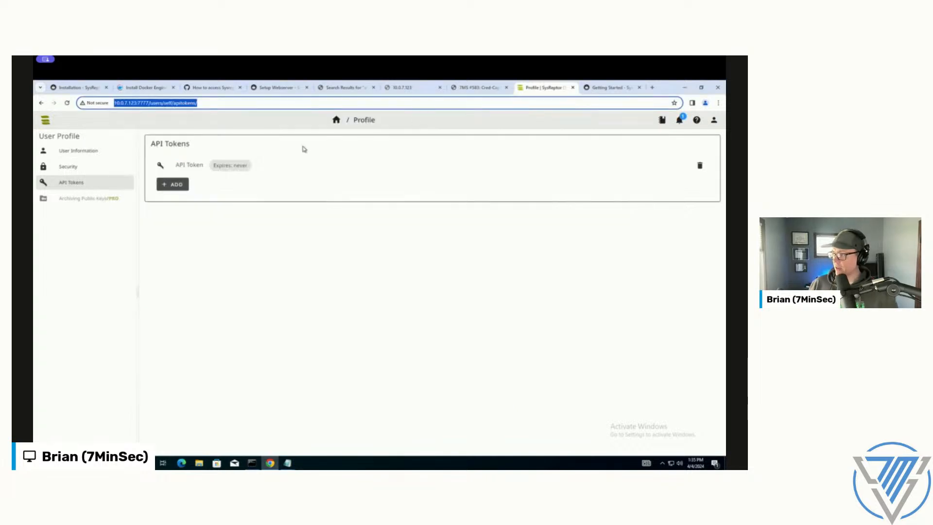
{"action": "left_click", "coordinate": [42, 122]}
{"action": "left_click", "coordinate": [61, 139]}
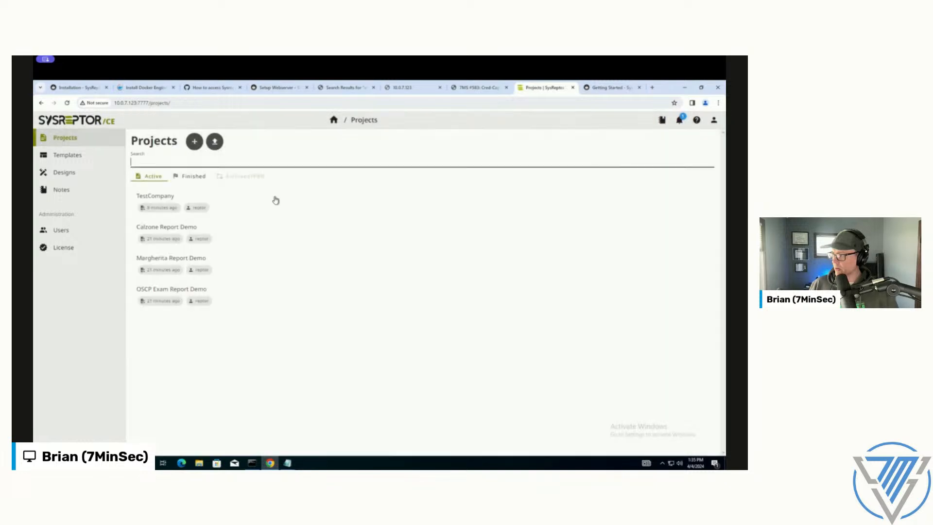
{"action": "left_click", "coordinate": [248, 200]}
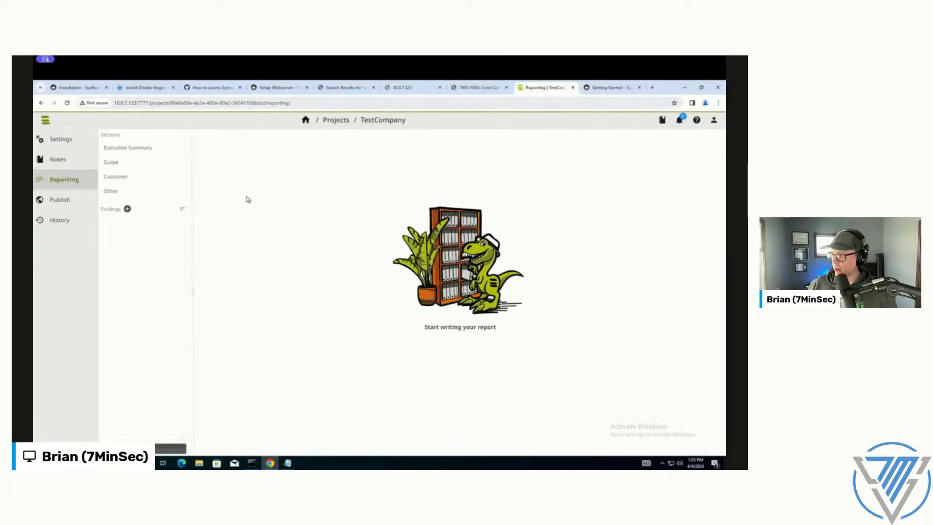
Step: Copy the TestCompany project's ID from its URL, submit it as the Project ID, and store the configuration to config.yaml
{"action": "left_click", "coordinate": [265, 103]}
{"action": "left_click", "coordinate": [266, 103]}
{"action": "left_click_drag", "start_coordinate": [267, 103], "coordinate": [167, 105]}
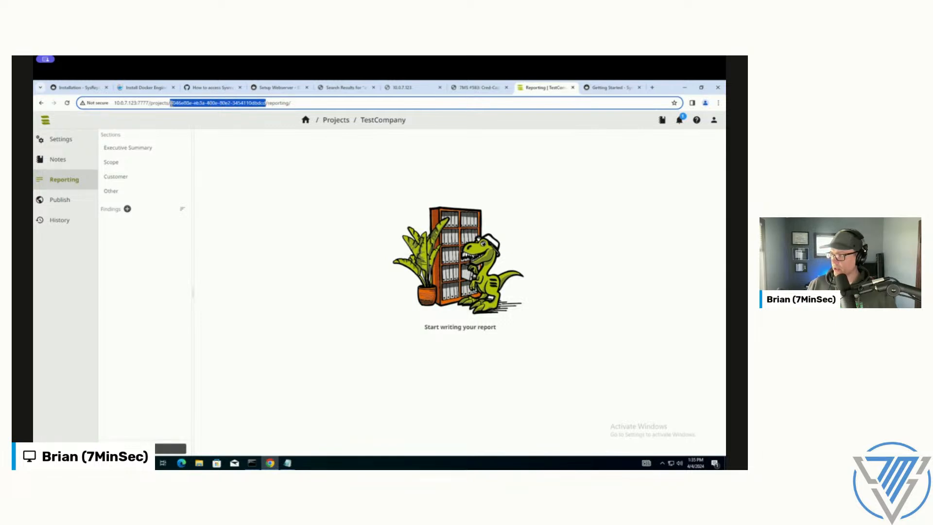
{"action": "right_click", "coordinate": [185, 103]}
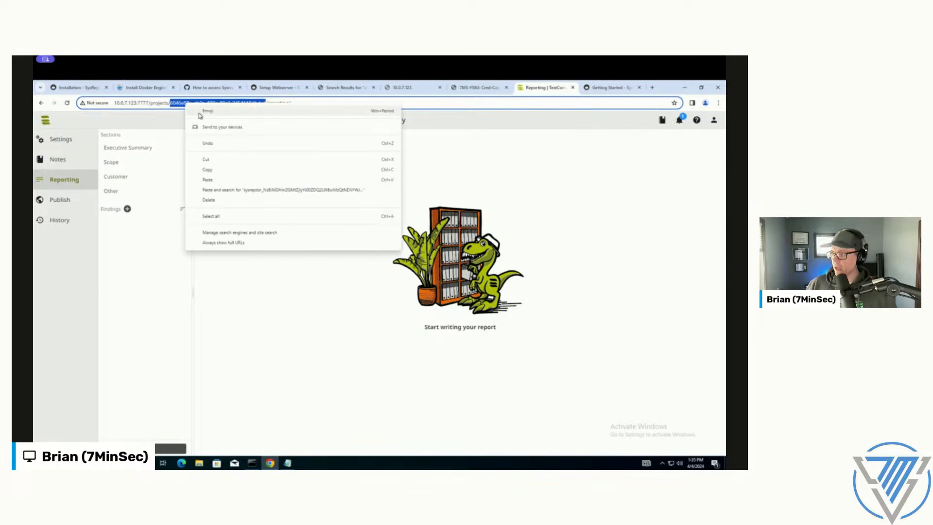
{"action": "left_click", "coordinate": [220, 170]}
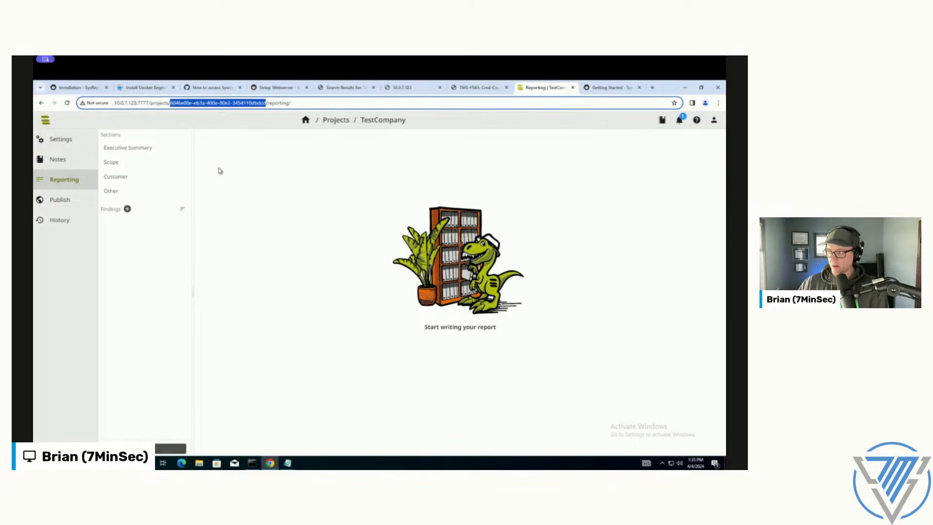
{"action": "right_click", "coordinate": [238, 104]}
{"action": "left_click", "coordinate": [264, 164]}
{"action": "key", "text": "alt+Tab"}
{"action": "right_click", "coordinate": [343, 305]}
{"action": "key", "text": "Return"}
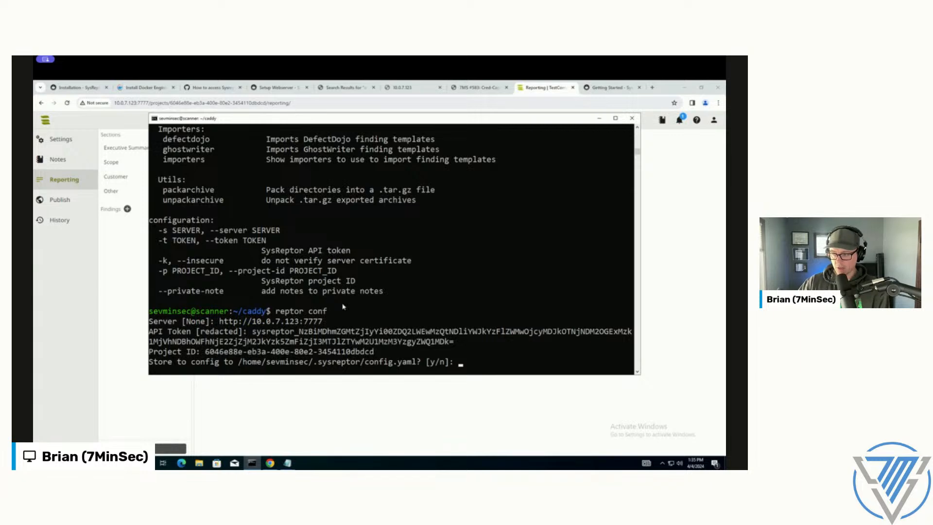
{"action": "type", "text": "y"}
{"action": "key", "text": "Return"}
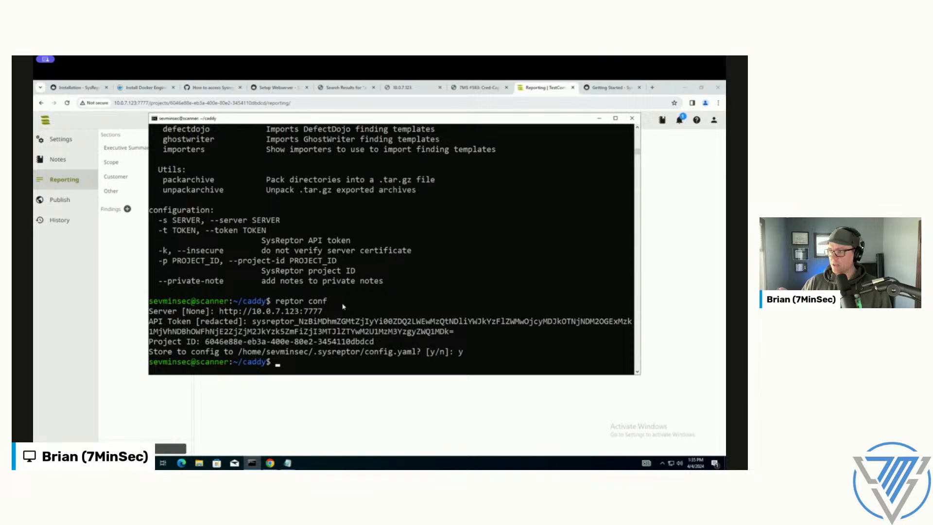
{"action": "type", "text": "ls /opt/ke"}
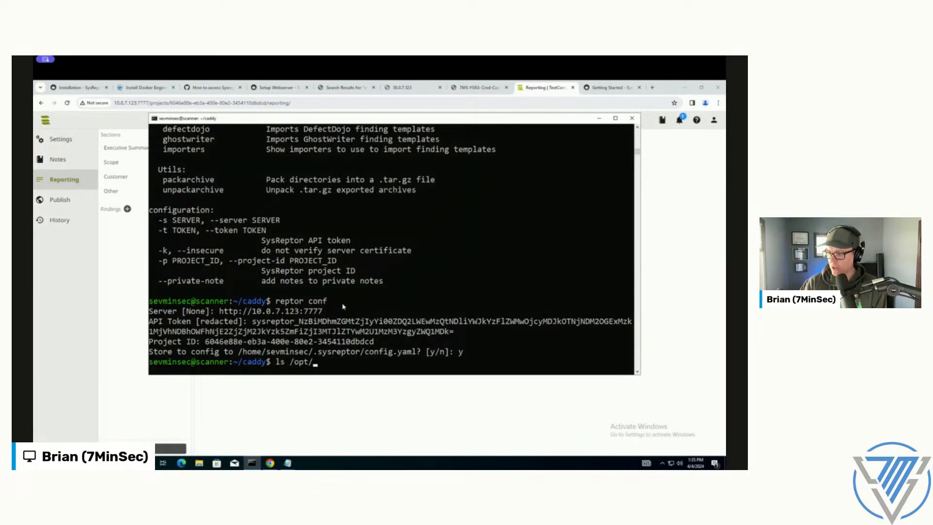
{"action": "key", "text": "BackSpace"}
{"action": "key", "text": "BackSpace"}
{"action": "type", "text": "im"}
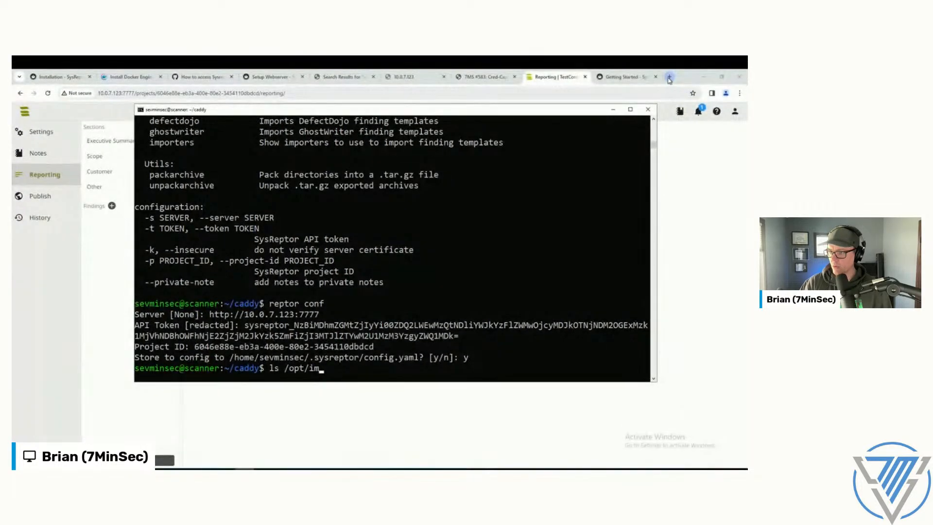
Step: Search for impacket github in a new browser tab, open the fortra/impacket repository and copy its HTTPS clone URL
{"action": "left_click", "coordinate": [669, 76]}
{"action": "left_click", "coordinate": [347, 94]}
{"action": "type", "text": "impacket github"}
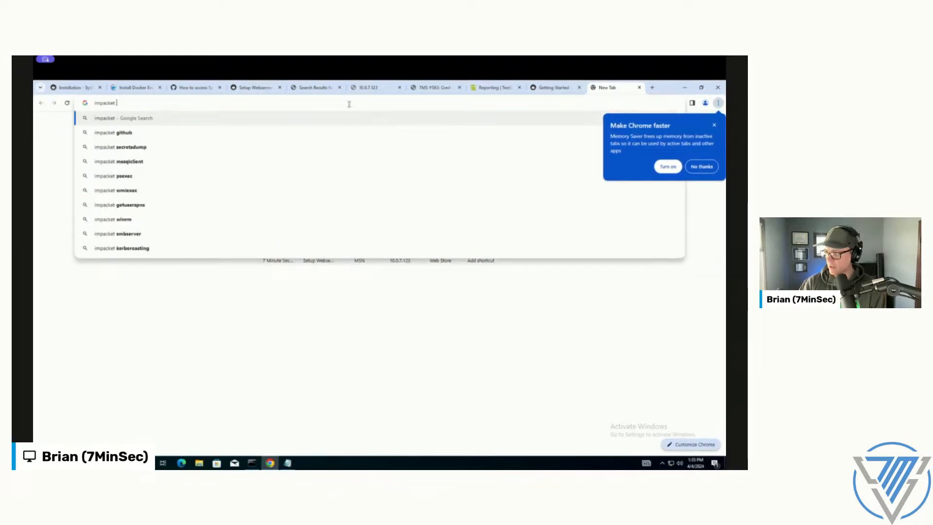
{"action": "key", "text": "Return"}
{"action": "left_click", "coordinate": [226, 222]}
{"action": "left_click", "coordinate": [461, 192]}
{"action": "left_click", "coordinate": [439, 241]}
{"action": "key", "text": "alt+Tab"}
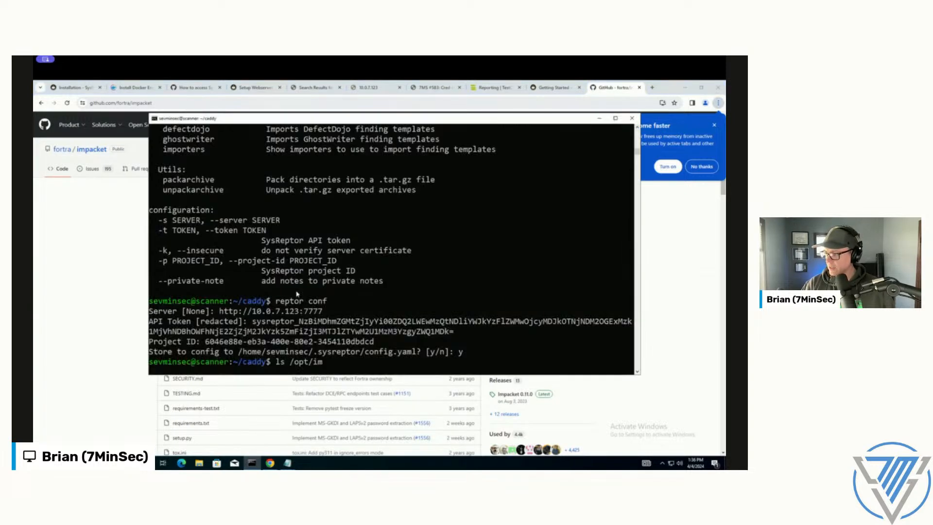
{"action": "key", "text": "ctrl+c"}
{"action": "type", "text": "sudo git clone"}
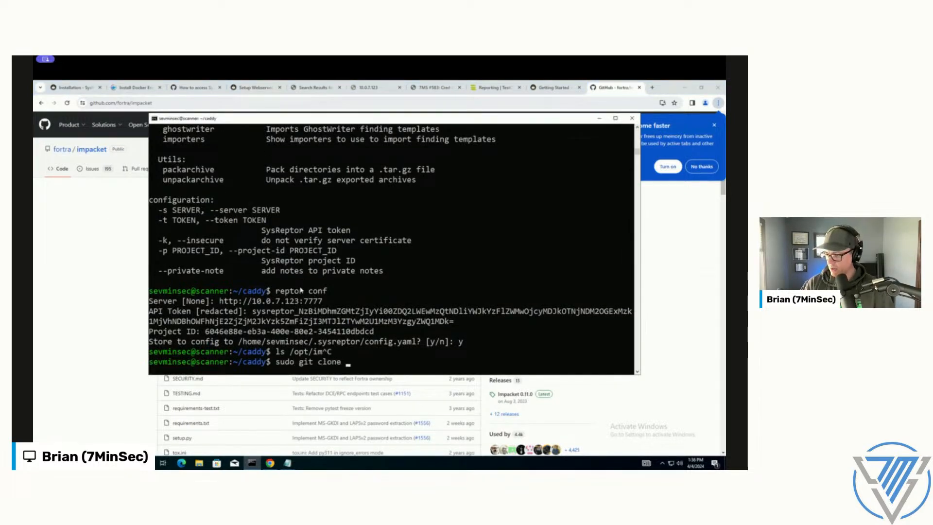
{"action": "right_click", "coordinate": [349, 281]}
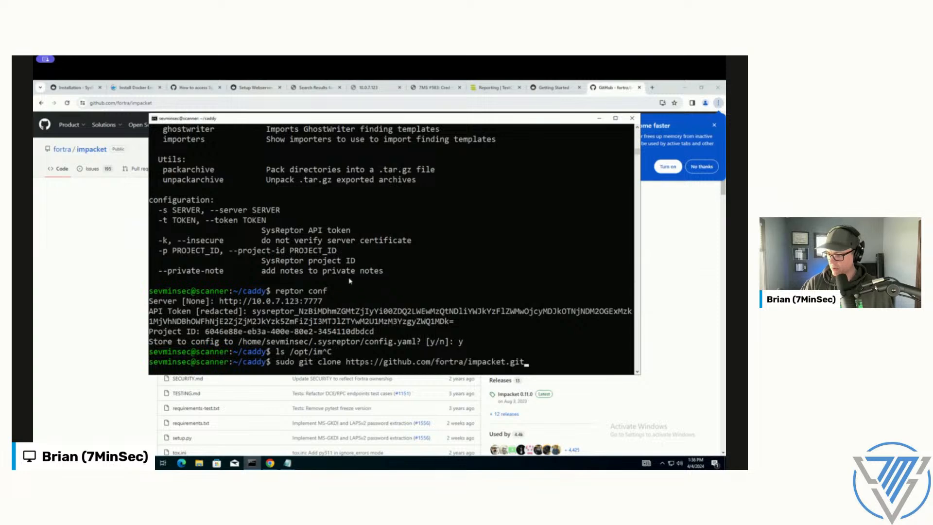
{"action": "type", "text": "/opt/impacket"}
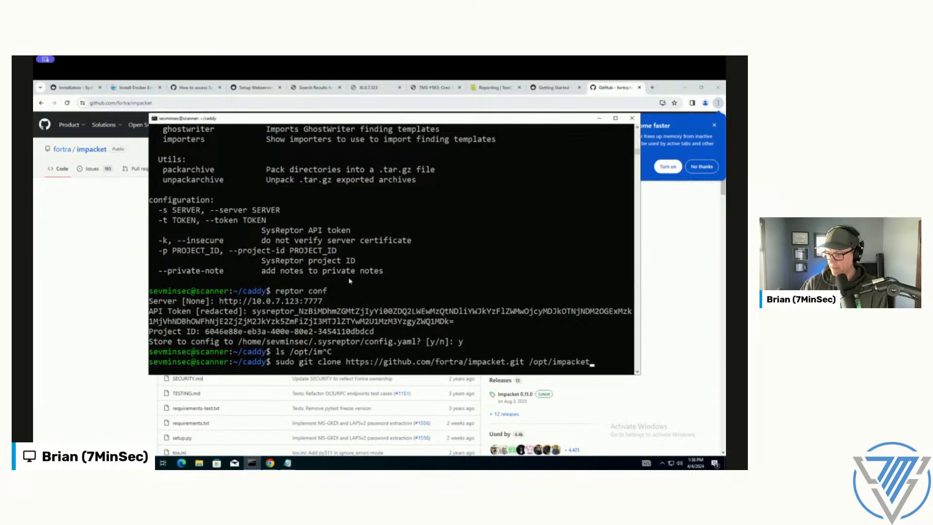
{"action": "key", "text": "Return"}
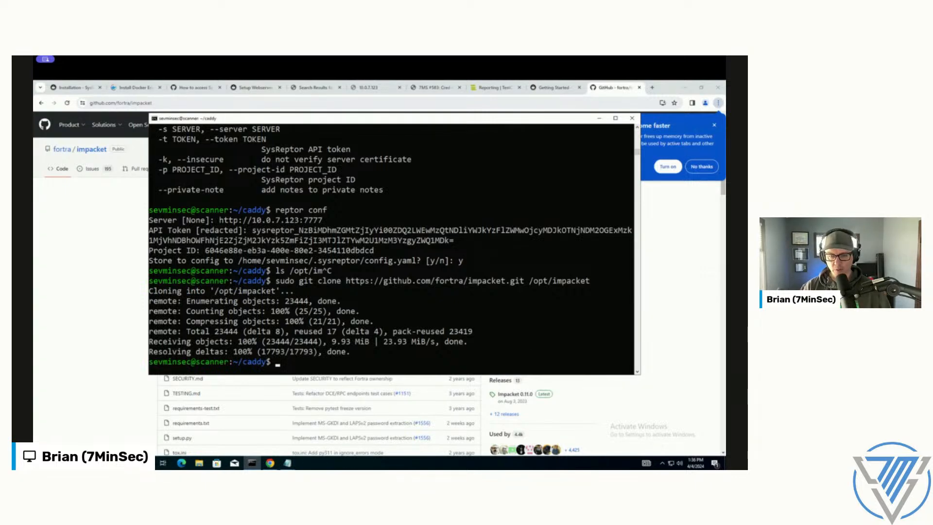
Step: Change to the /opt/impacket directory and run sudo pip3 install ./ there
{"action": "type", "text": "cd /opt/impacket/"}
{"action": "key", "text": "Return"}
{"action": "type", "text": "sudo pip3 install ./"}
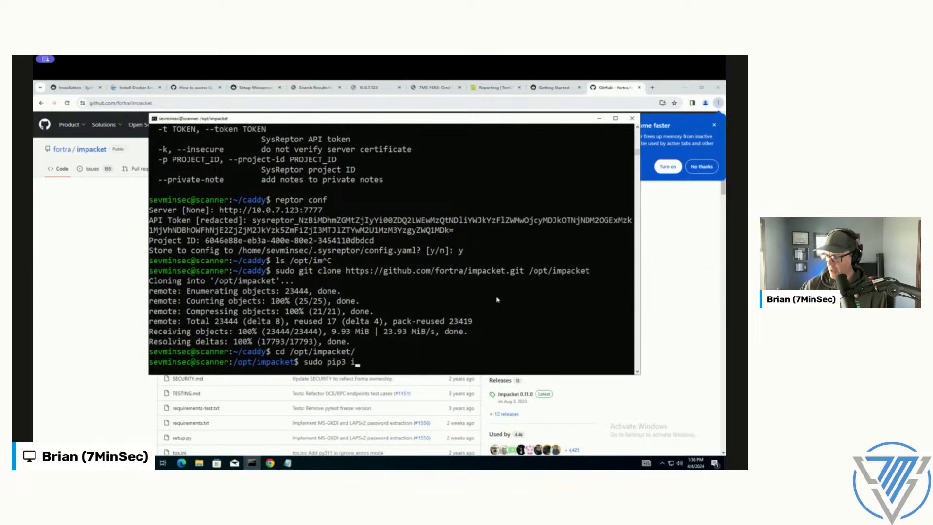
{"action": "key", "text": "Return"}
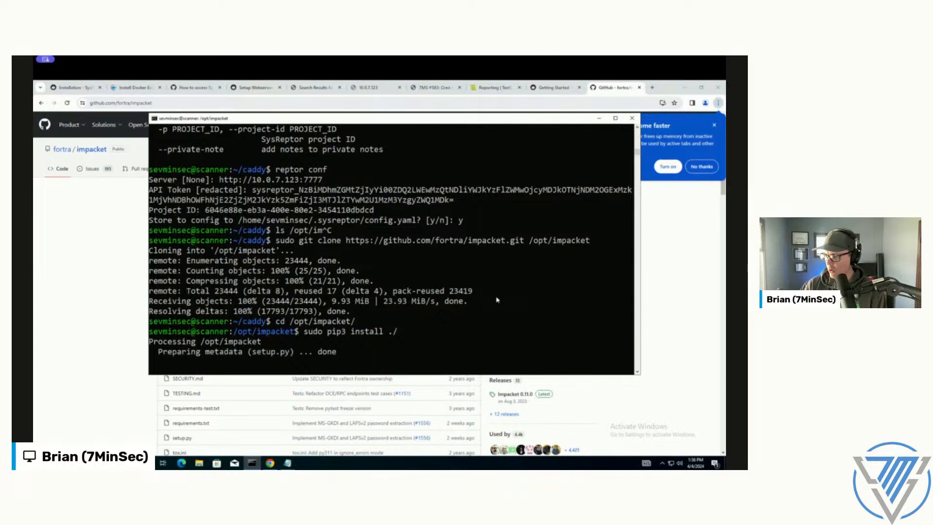
Step: Interrupt the running Impacket installation and rerun sudo pip3 install on the current directory
{"action": "key", "text": "ctrl+c"}
{"action": "key", "text": "Up"}
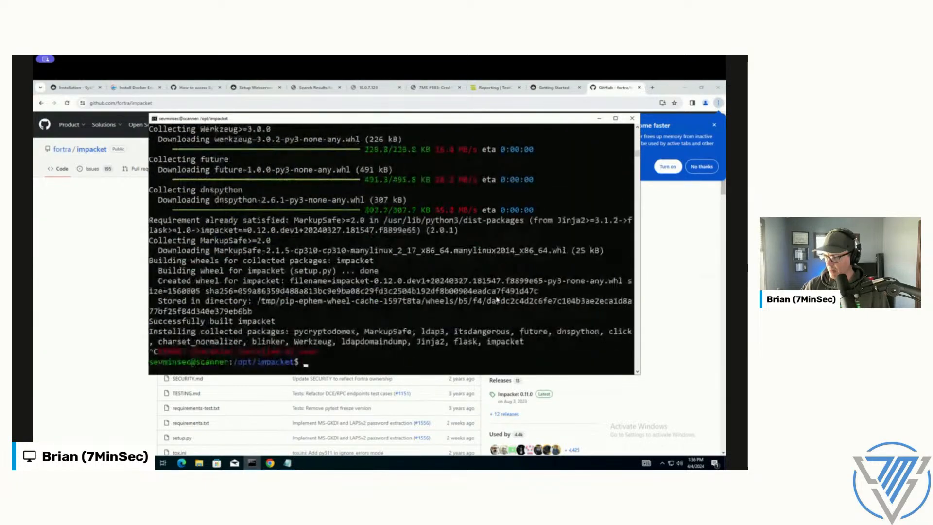
{"action": "key", "text": "BackSpace"}
{"action": "key", "text": "Return"}
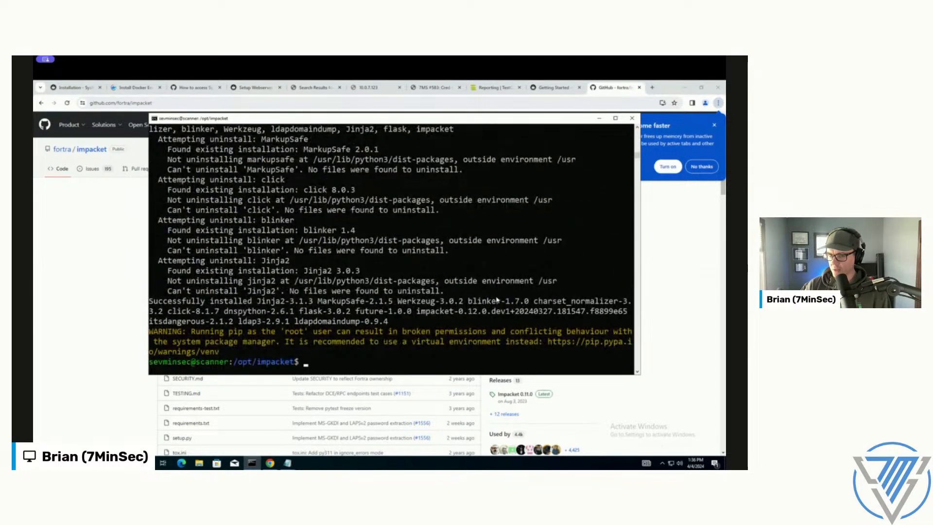
Step: Begin a Python command in the terminal and bring up the open Notepad windows
{"action": "type", "text": "pyt"}
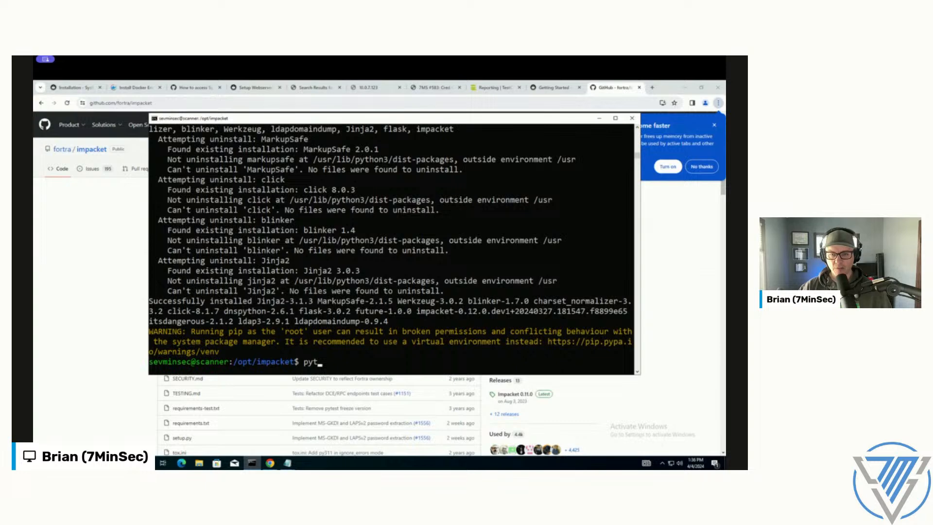
{"action": "left_click", "coordinate": [287, 462]}
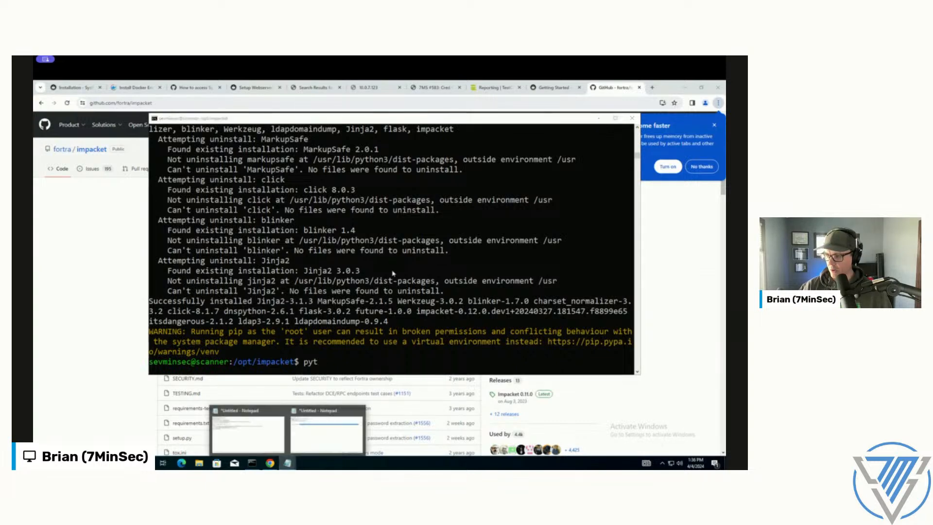
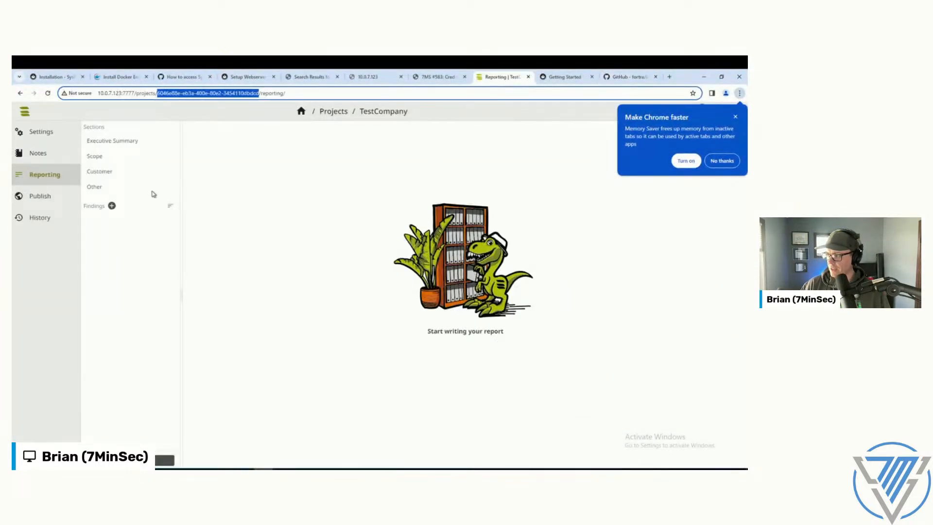
Step: Open the notes of the TestCompany project in SysReptor
{"action": "left_click", "coordinate": [38, 154]}
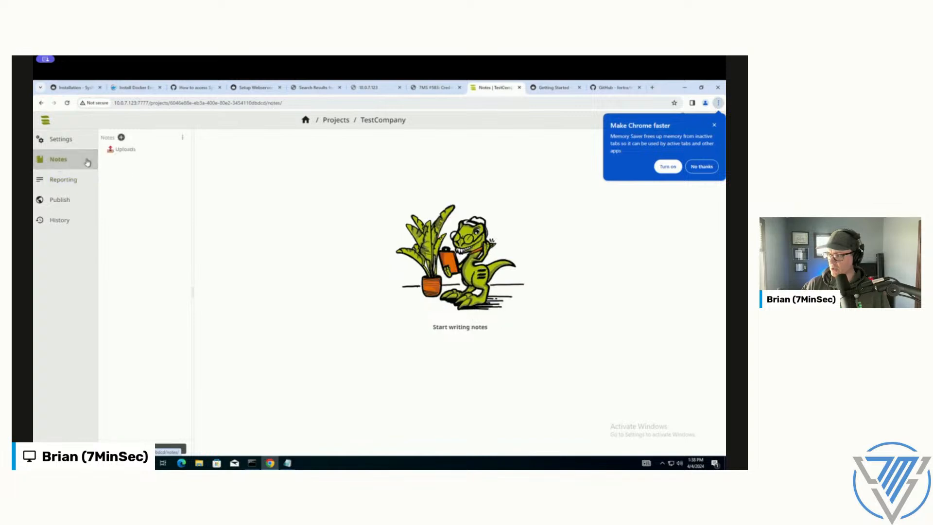
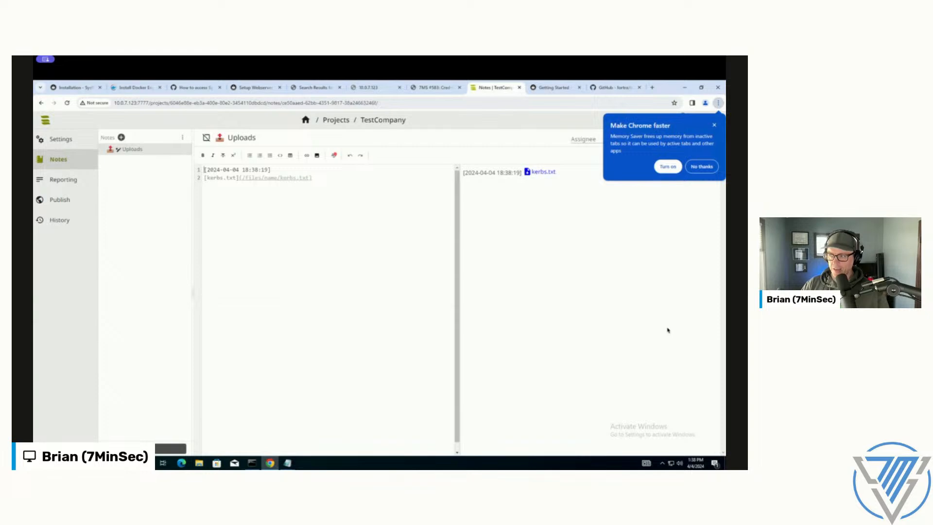
Step: Open the TestCompany project's reporting section and view the templates offered for a new finding, without creating one
{"action": "left_click", "coordinate": [344, 192]}
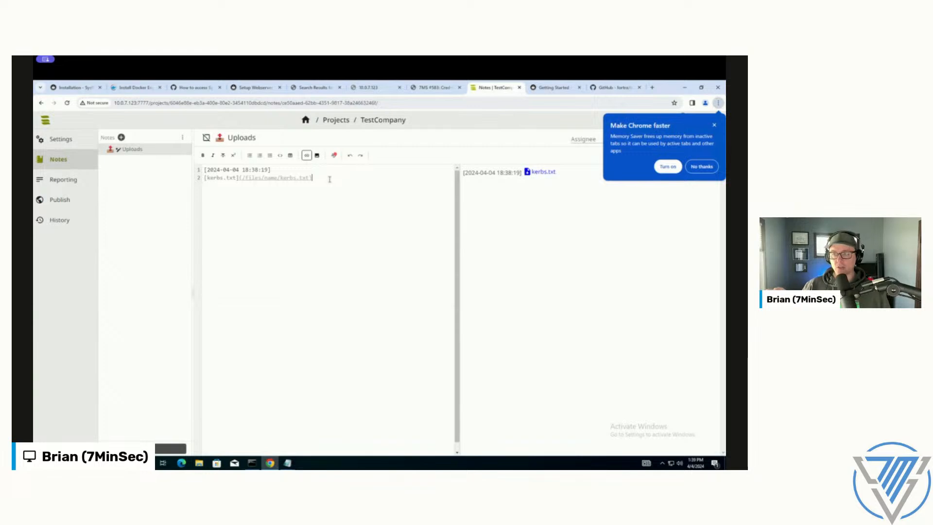
{"action": "left_click", "coordinate": [61, 180]}
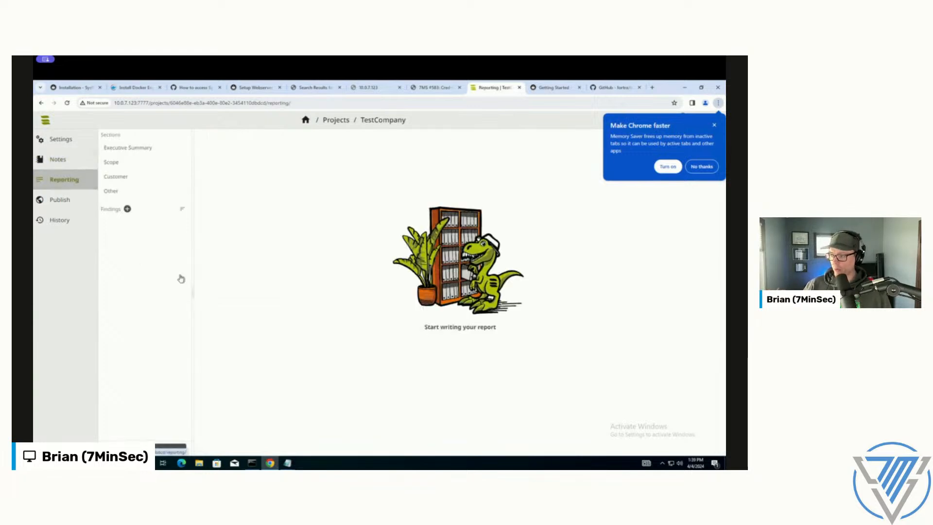
{"action": "left_click", "coordinate": [127, 209]}
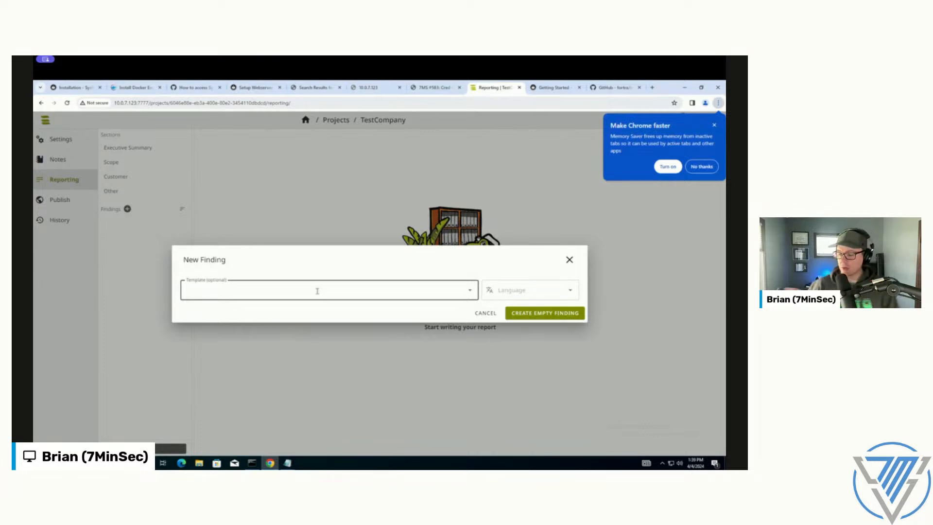
{"action": "left_click", "coordinate": [470, 291]}
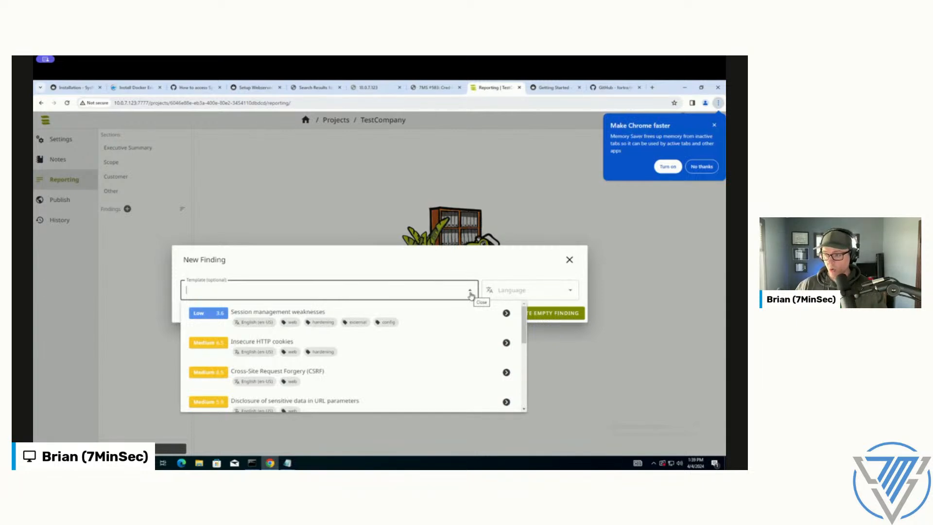
{"action": "left_click", "coordinate": [570, 260]}
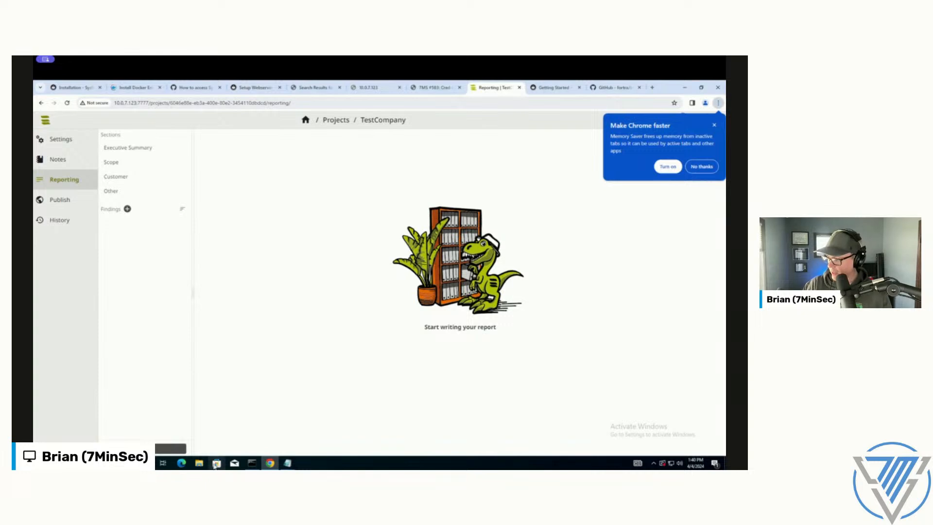
Step: Open the kerberoast text file from the Desktop folder in Notepad and reposition its window over the browser
{"action": "left_click", "coordinate": [199, 465]}
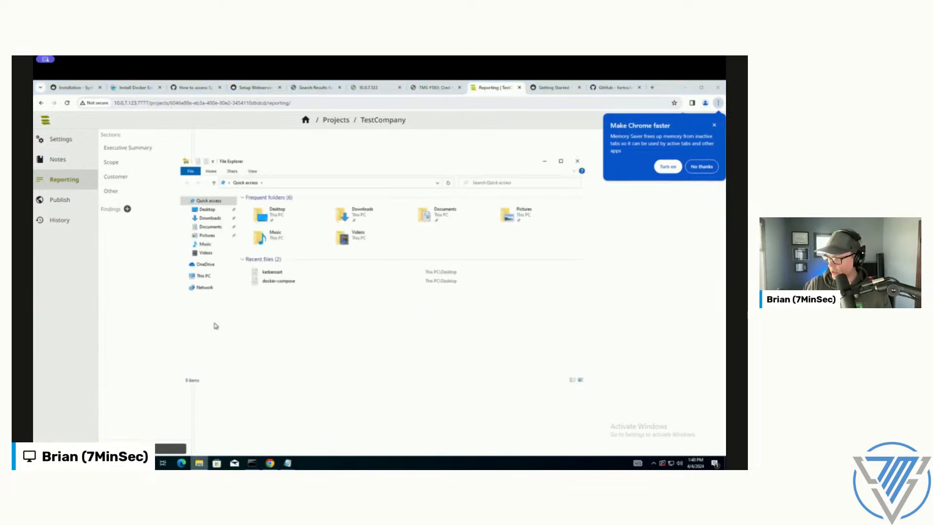
{"action": "left_click", "coordinate": [205, 211]}
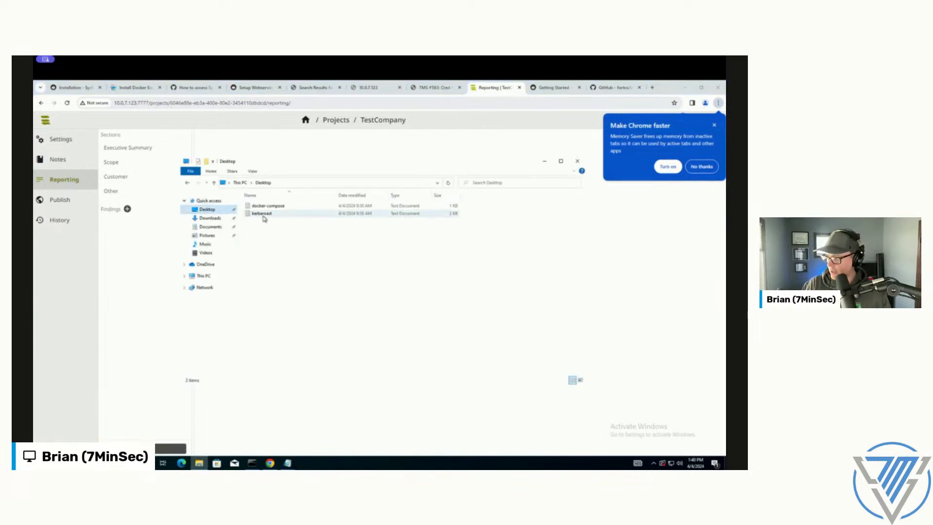
{"action": "double_click", "coordinate": [262, 213]}
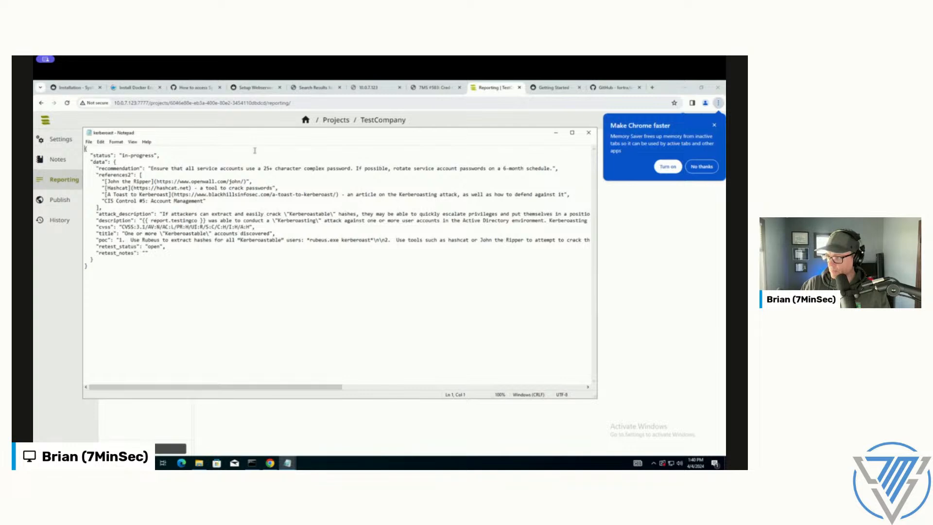
{"action": "left_click_drag", "start_coordinate": [248, 133], "coordinate": [290, 131]}
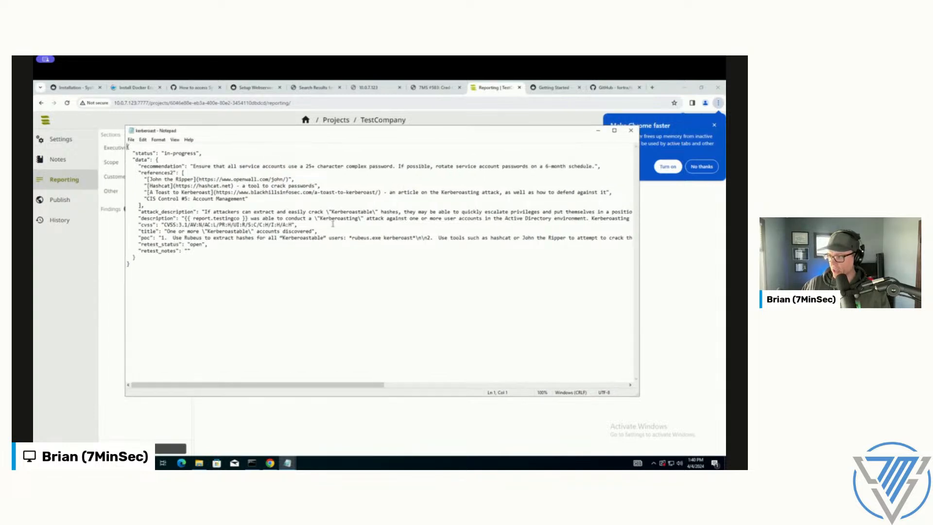
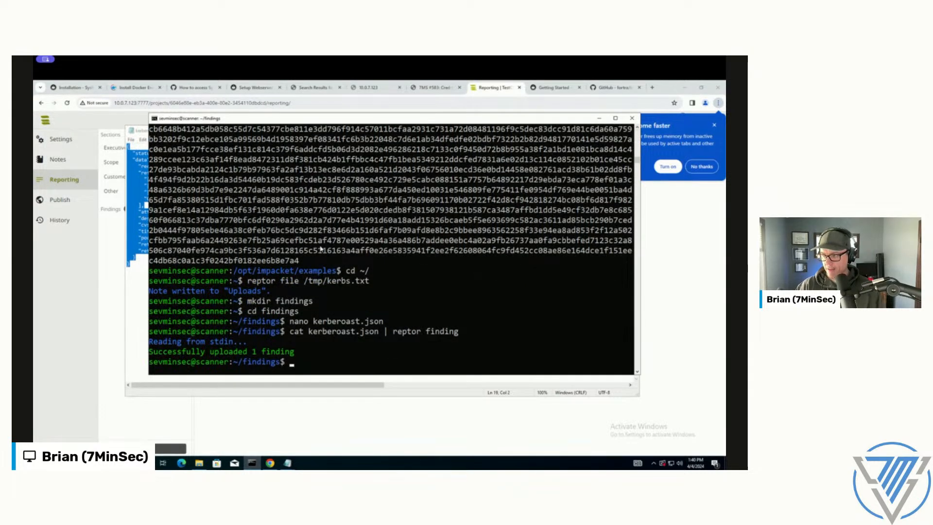
Step: Switch to the SysReptor browser window, open the uploaded "Kerberoastable" accounts finding and review its fields from summary through re-test notes
{"action": "left_click", "coordinate": [59, 245]}
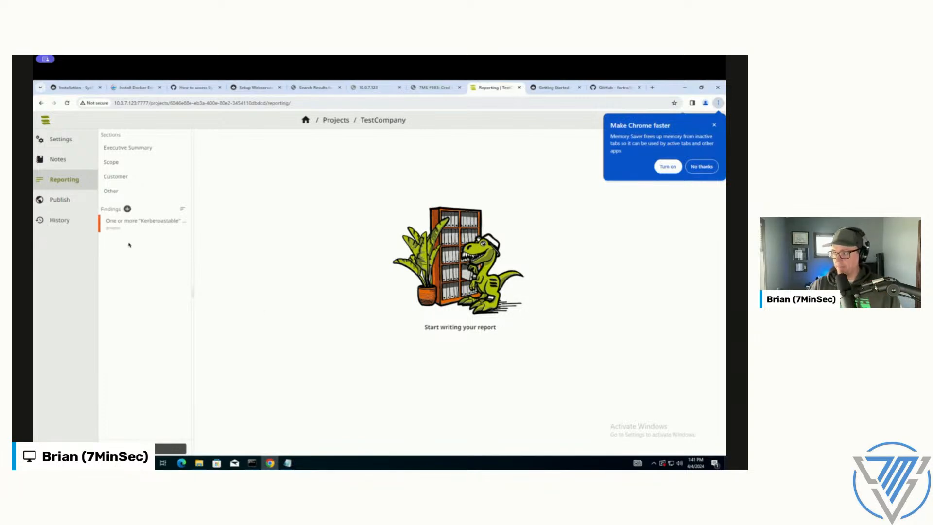
{"action": "left_click", "coordinate": [139, 226]}
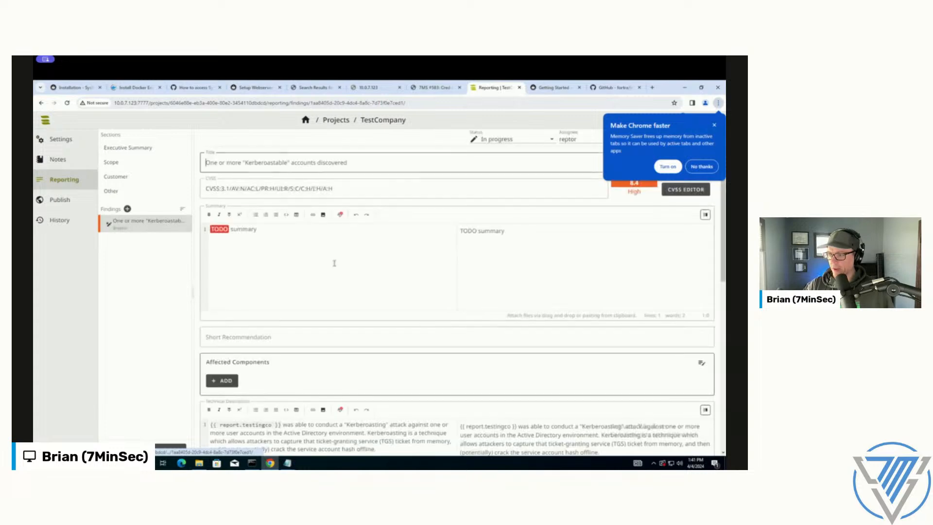
{"action": "left_click", "coordinate": [336, 247]}
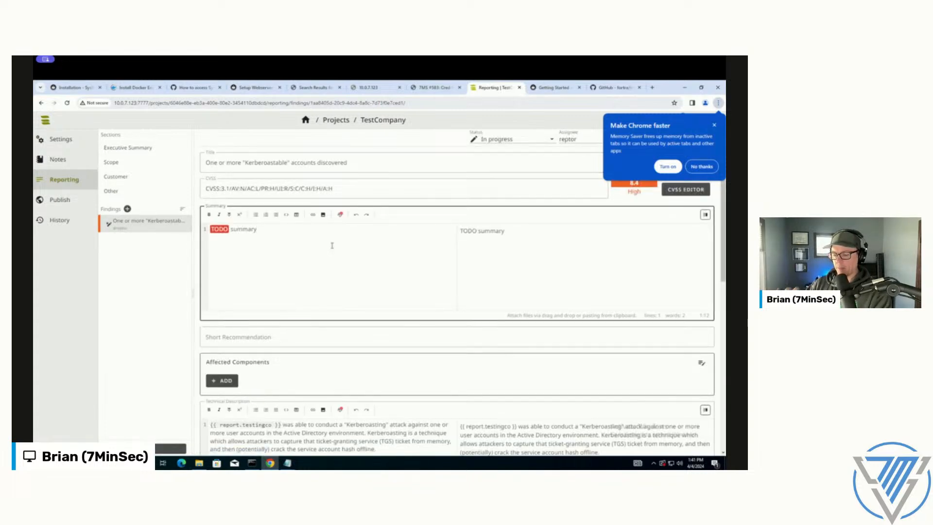
{"action": "scroll", "coordinate": [332, 245], "scroll_direction": "down", "scroll_amount": 5}
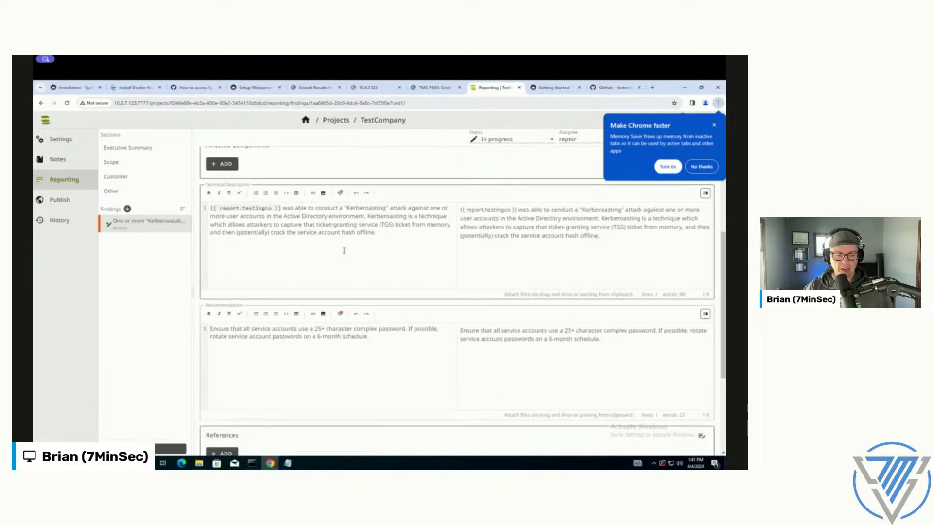
{"action": "scroll", "coordinate": [343, 250], "scroll_direction": "down", "scroll_amount": 4}
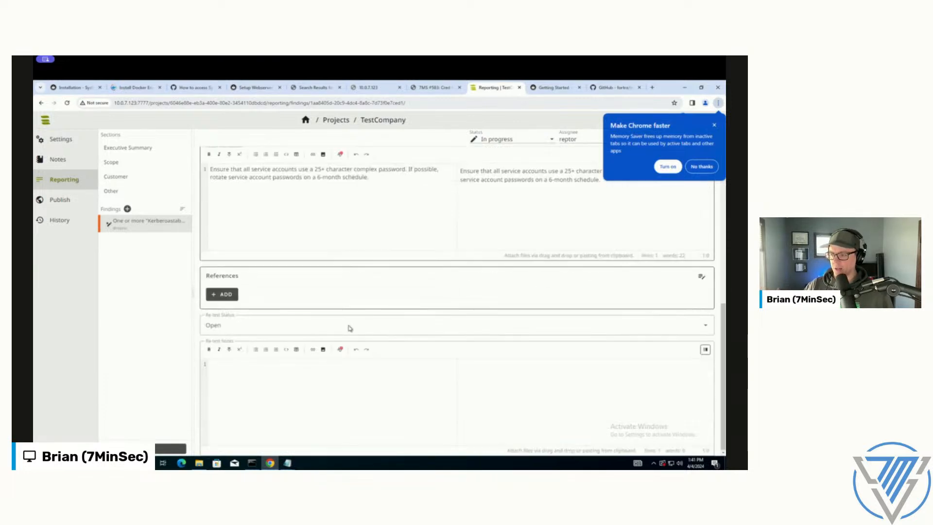
{"action": "left_click", "coordinate": [331, 370]}
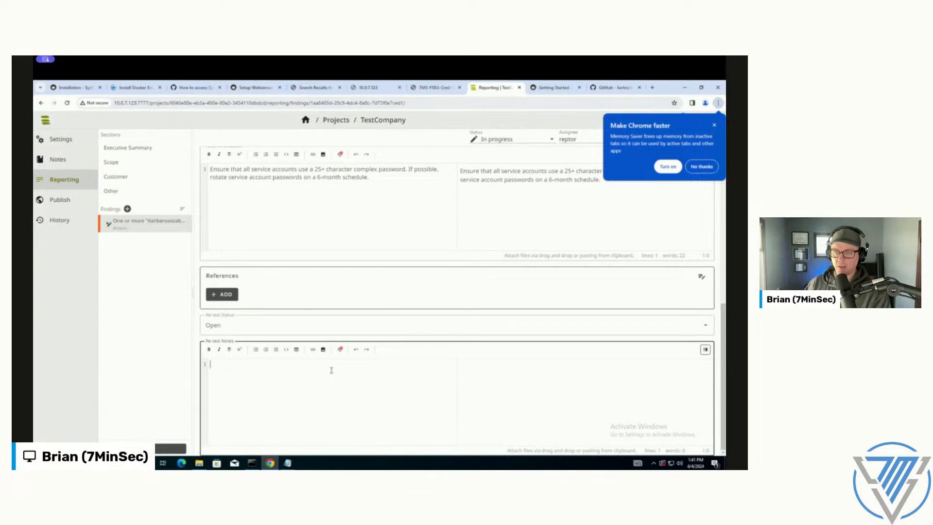
{"action": "scroll", "coordinate": [380, 350], "scroll_direction": "up", "scroll_amount": 1}
{"action": "scroll", "coordinate": [381, 351], "scroll_direction": "up", "scroll_amount": 3}
{"action": "scroll", "coordinate": [381, 350], "scroll_direction": "down", "scroll_amount": 3}
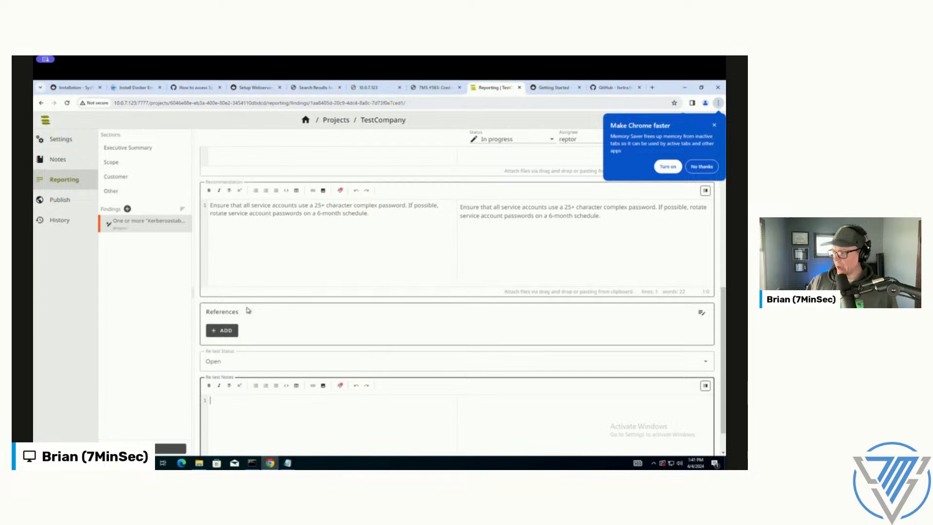
{"action": "scroll", "coordinate": [248, 310], "scroll_direction": "up", "scroll_amount": 7}
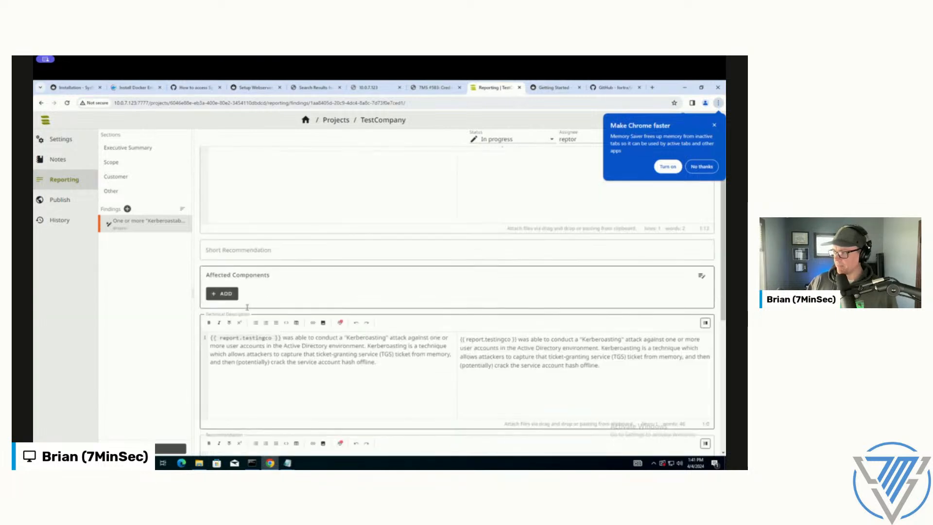
Step: Replace the finding's placeholder summary with "Blah blah here's how we did kerberoasting:" followed by two line breaks
{"action": "scroll", "coordinate": [248, 308], "scroll_direction": "up", "scroll_amount": 3}
{"action": "left_click_drag", "start_coordinate": [280, 235], "coordinate": [191, 232]}
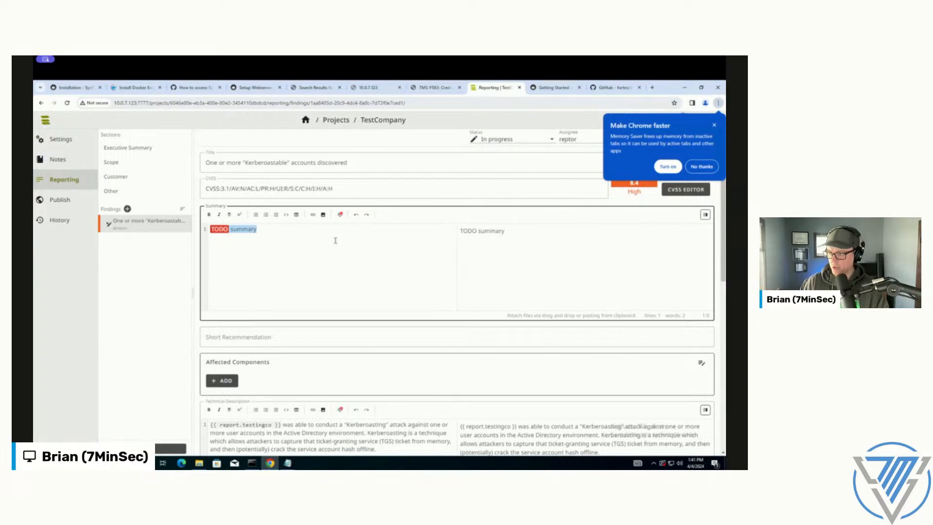
{"action": "type", "text": "Blah blah here's how we did kerberoasting:"}
{"action": "key", "text": "Return"}
{"action": "key", "text": "Return"}
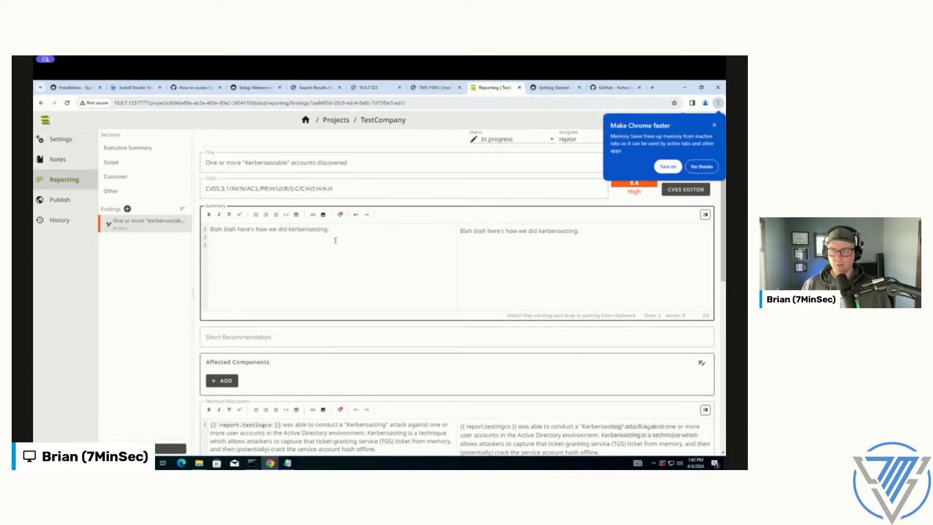
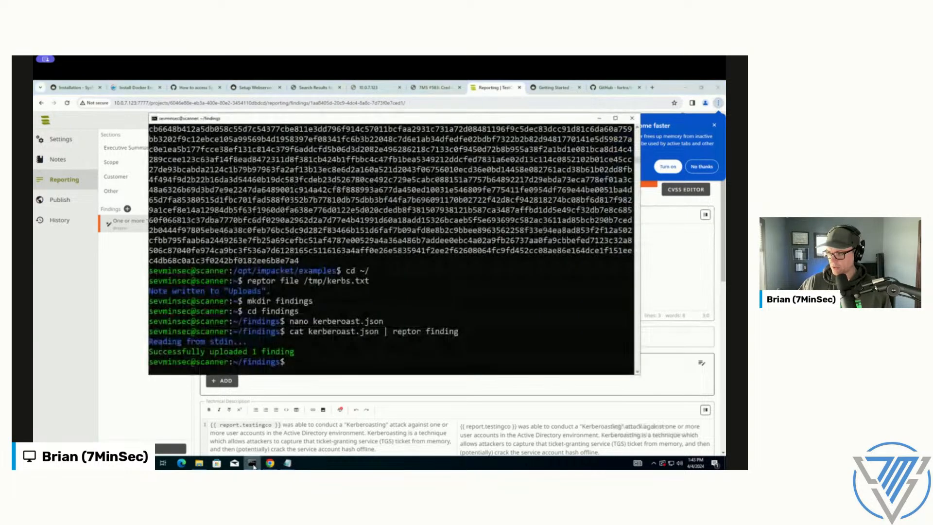
Step: Move up from the findings folder to its parent directory in the scanner's shell session with "cd .."
{"action": "type", "text": "cd .."}
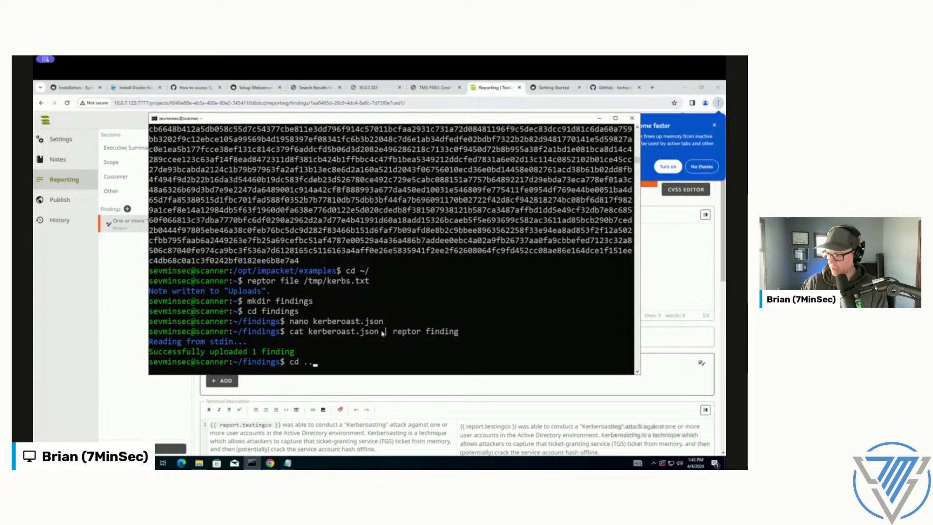
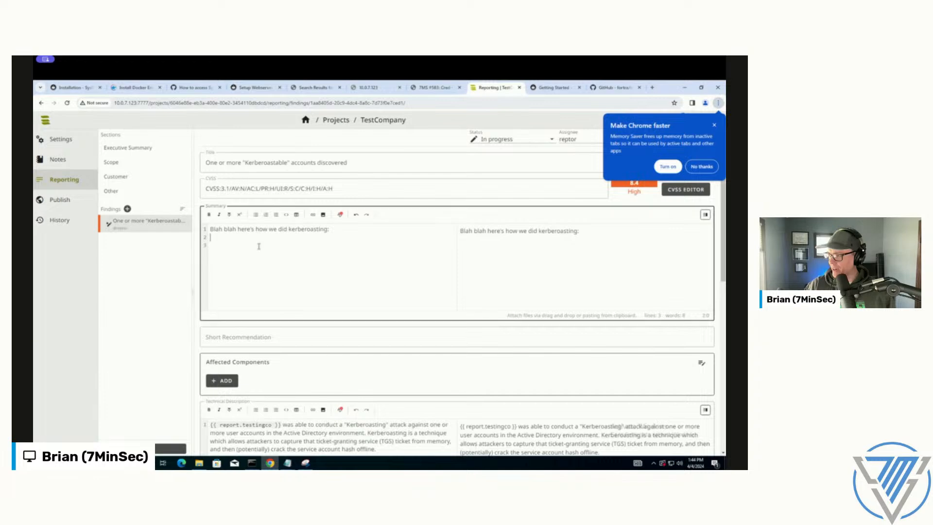
Step: Paste the annotated Kerberoasting hash screenshot into the finding's Summary beneath the line "Blah blah here's how we did kerberoasting:"
{"action": "type", "text": "![](/images/name/image.png){width=\"auto\"}"}
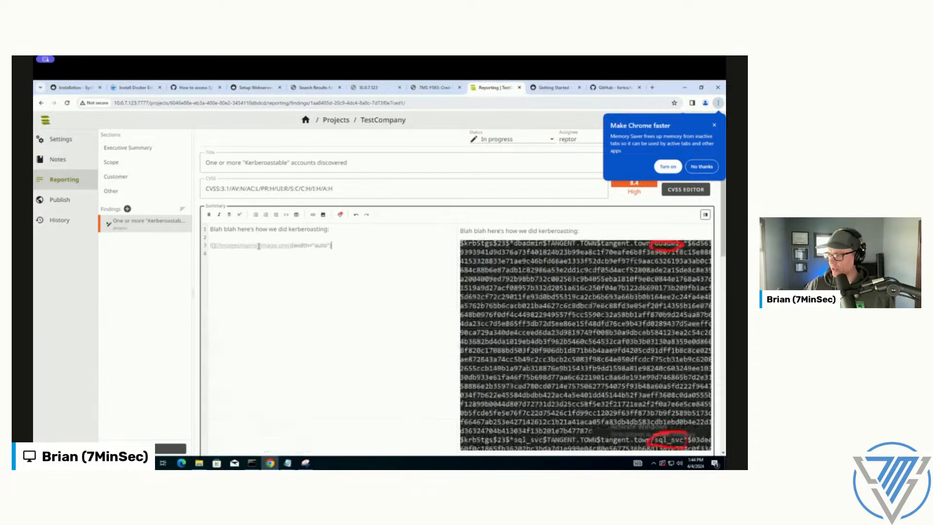
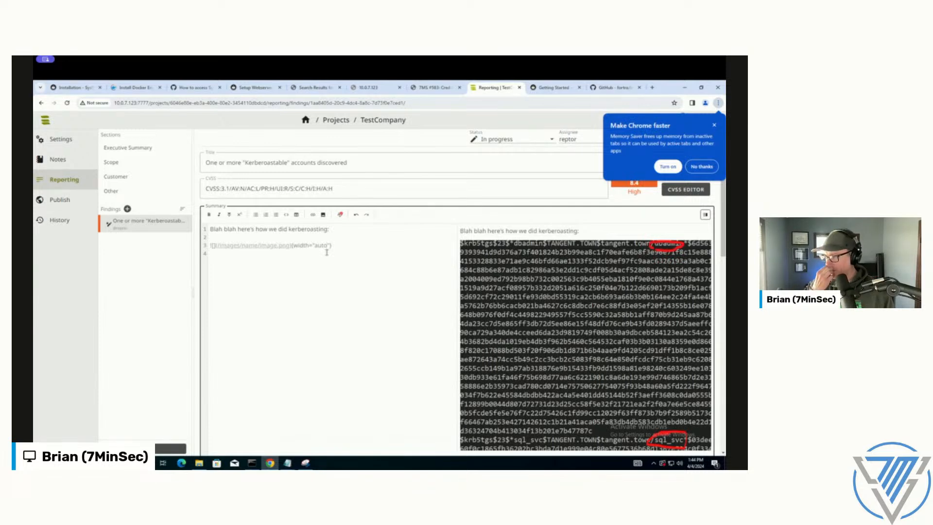
Step: Set the pasted screenshot's width in the Summary markdown to 50% and move to the line below it
{"action": "key", "text": "BackSpace"}
{"action": "key", "text": "BackSpace"}
{"action": "key", "text": "BackSpace"}
{"action": "key", "text": "BackSpace"}
{"action": "type", "text": "50%"}
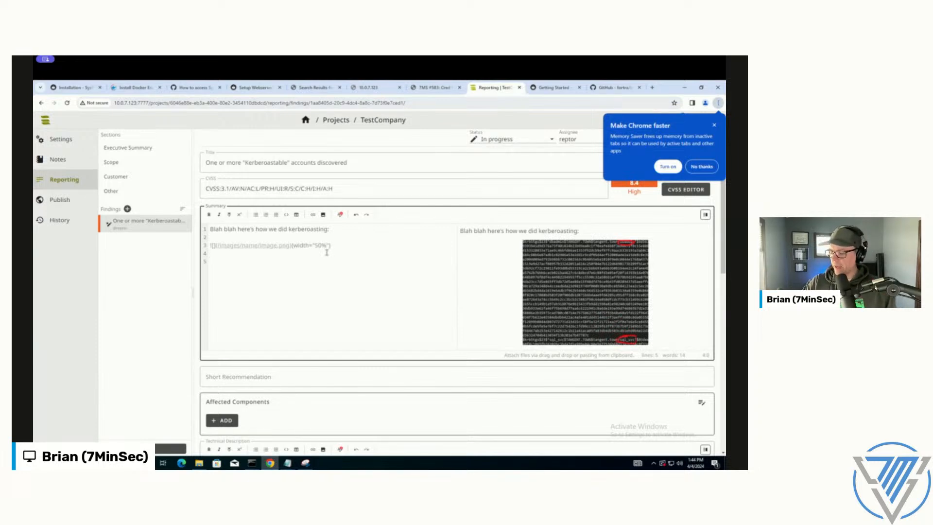
{"action": "key", "text": "Down"}
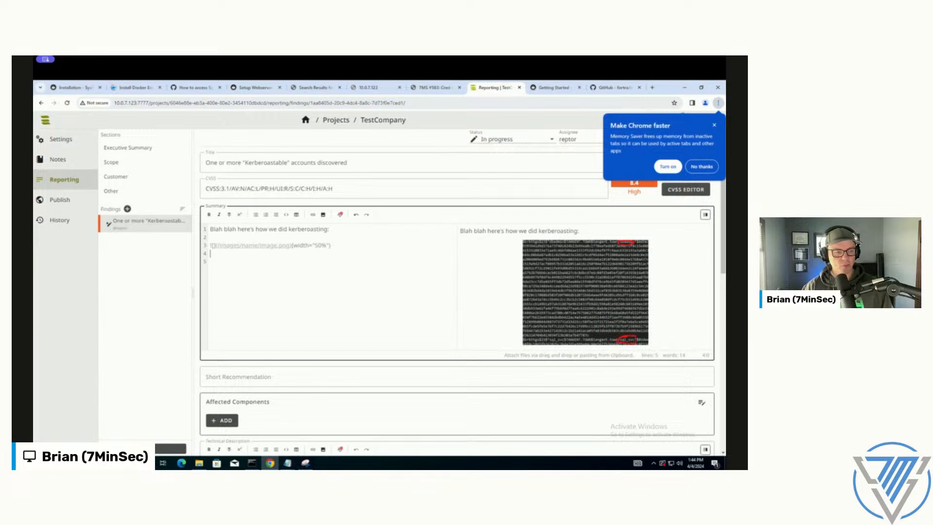
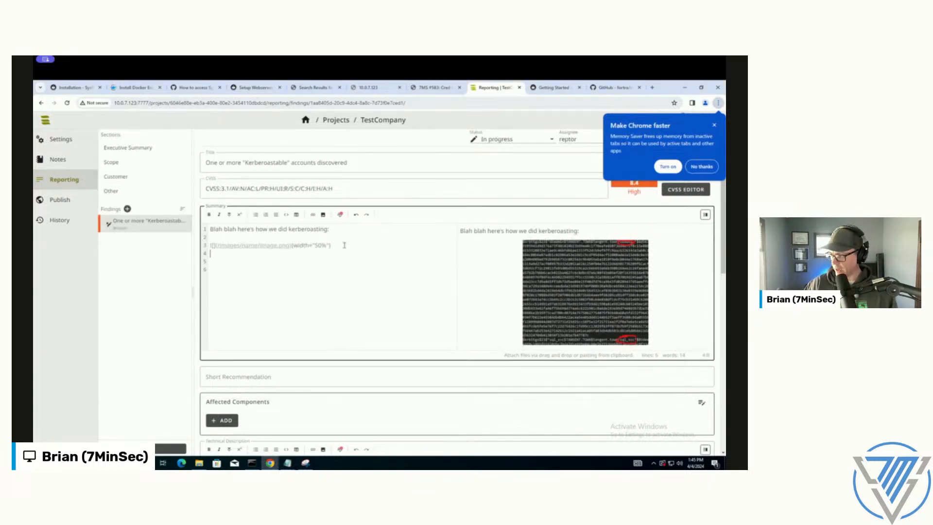
Step: Paste the HTML figure block with a 1px solid #0099dc border below the Summary image and point its source to /images/name/image.png
{"action": "type", "text": "<figure style=\"border: 1px solid #0099dc;\">  <img src=\"/images/name/image-572429.png\">  <figcaption>TODO</figcaption> </figure>"}
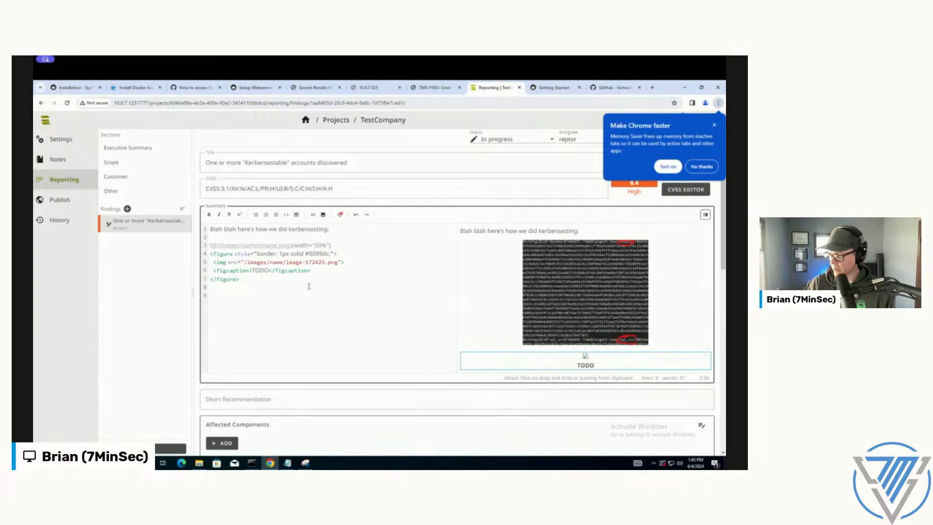
{"action": "key", "text": "BackSpace"}
{"action": "key", "text": "BackSpace"}
{"action": "key", "text": "BackSpace"}
{"action": "key", "text": "BackSpace"}
{"action": "key", "text": "BackSpace"}
{"action": "key", "text": "BackSpace"}
{"action": "key", "text": "BackSpace"}
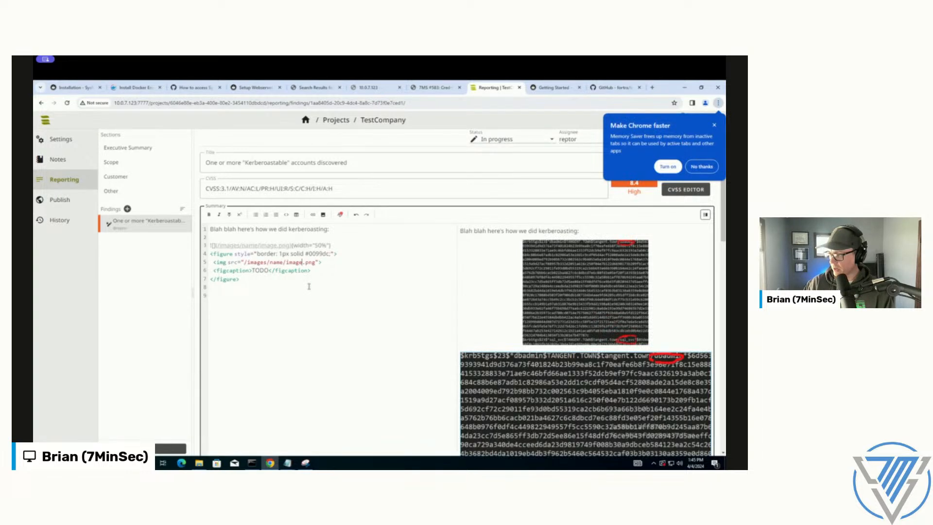
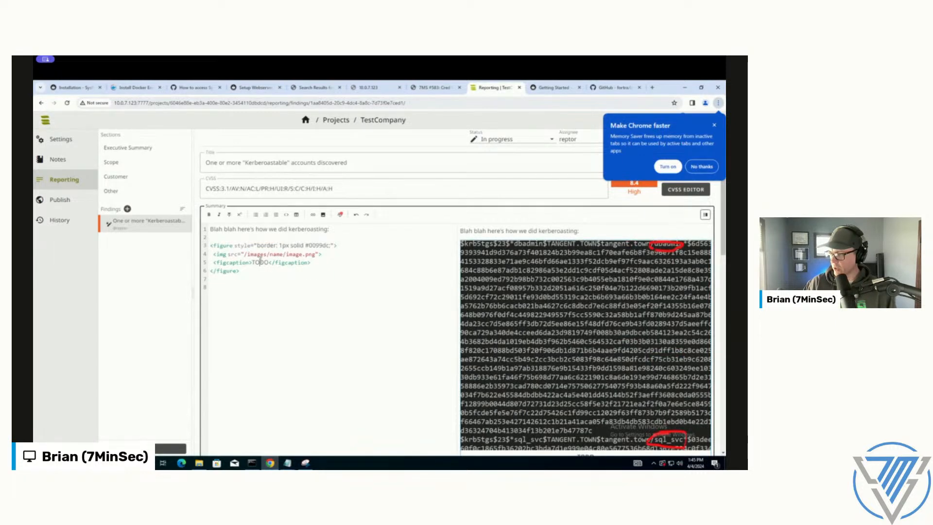
Step: Replace the TODO placeholder in the Summary figure's figcaption with "Here's a nice looking caption"
{"action": "double_click", "coordinate": [260, 262]}
{"action": "type", "text": "Here's a nic"}
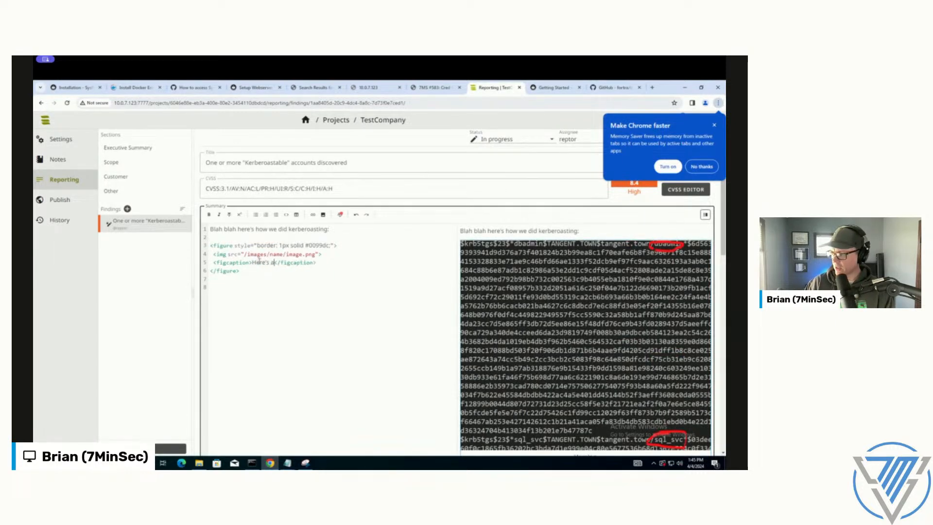
{"action": "type", "text": "e looking caption for this really swell picture"}
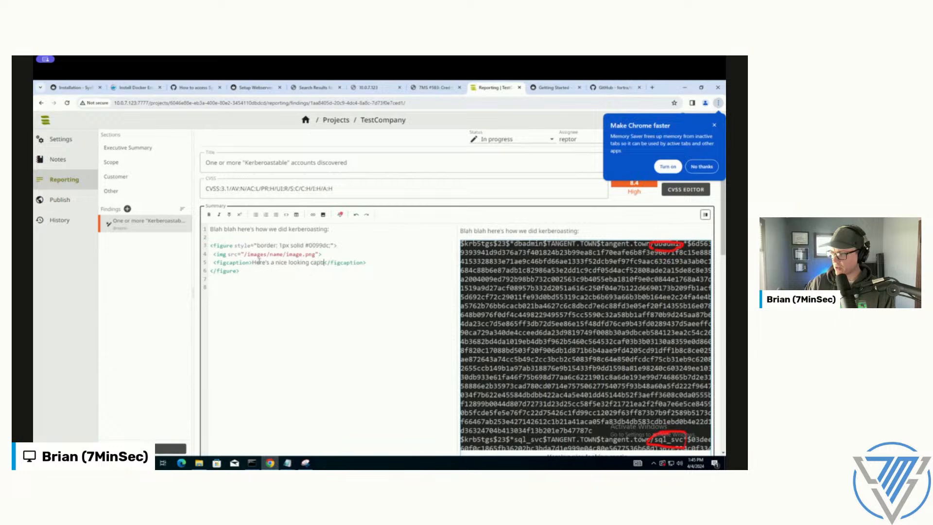
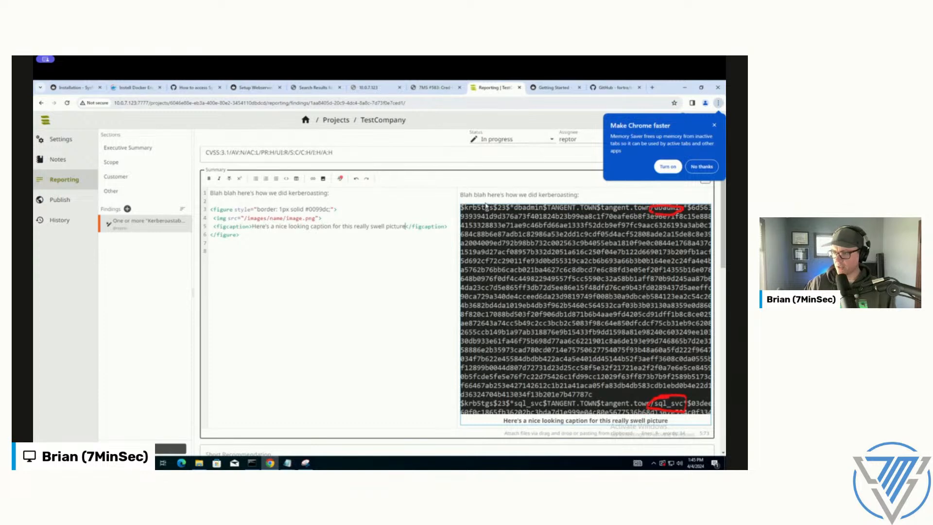
{"action": "scroll", "coordinate": [551, 320], "scroll_direction": "down", "scroll_amount": 1}
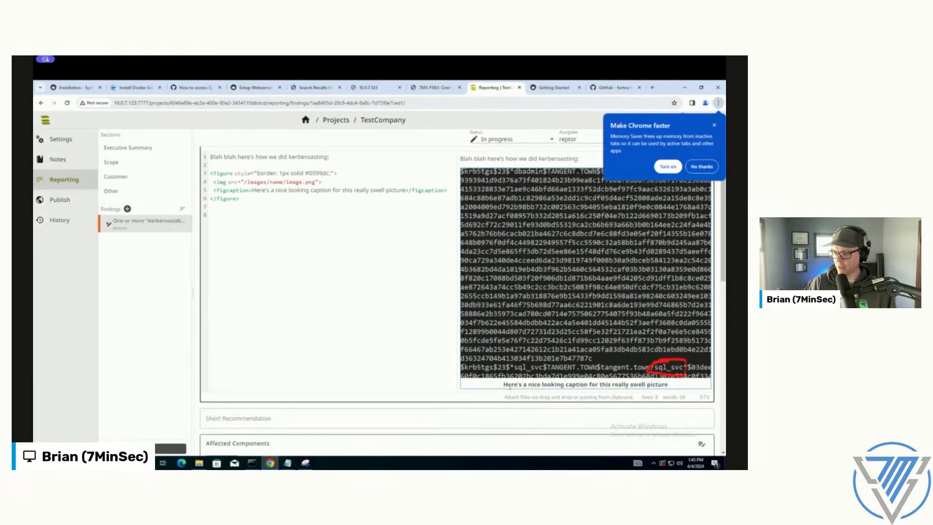
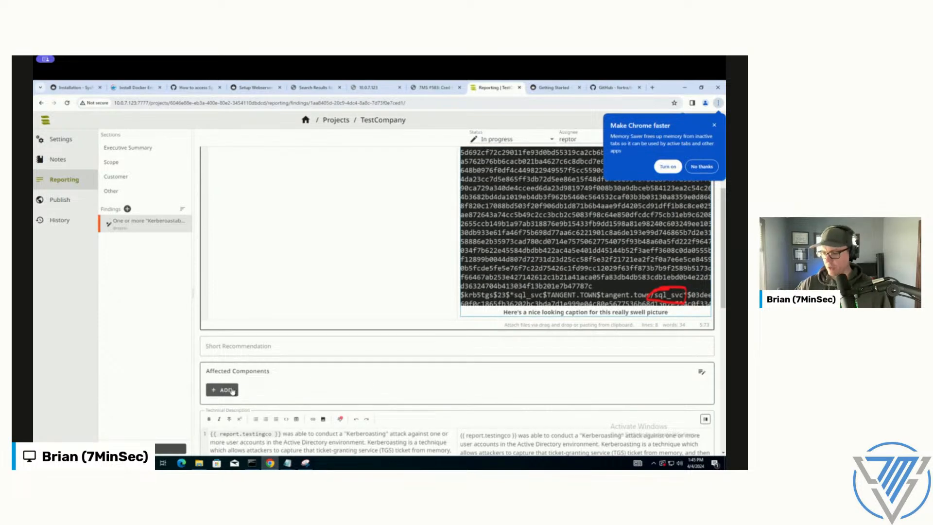
{"action": "scroll", "coordinate": [568, 323], "scroll_direction": "down", "scroll_amount": 2}
{"action": "scroll", "coordinate": [568, 323], "scroll_direction": "up", "scroll_amount": 6}
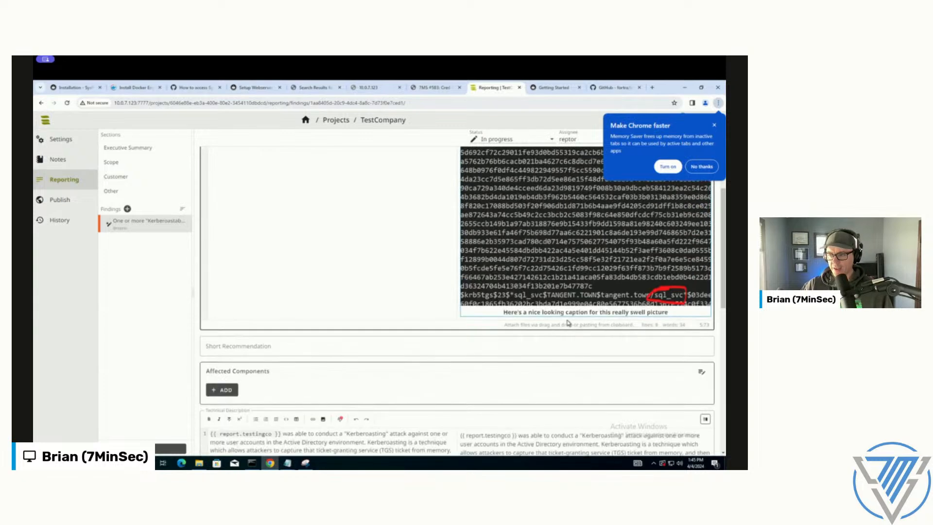
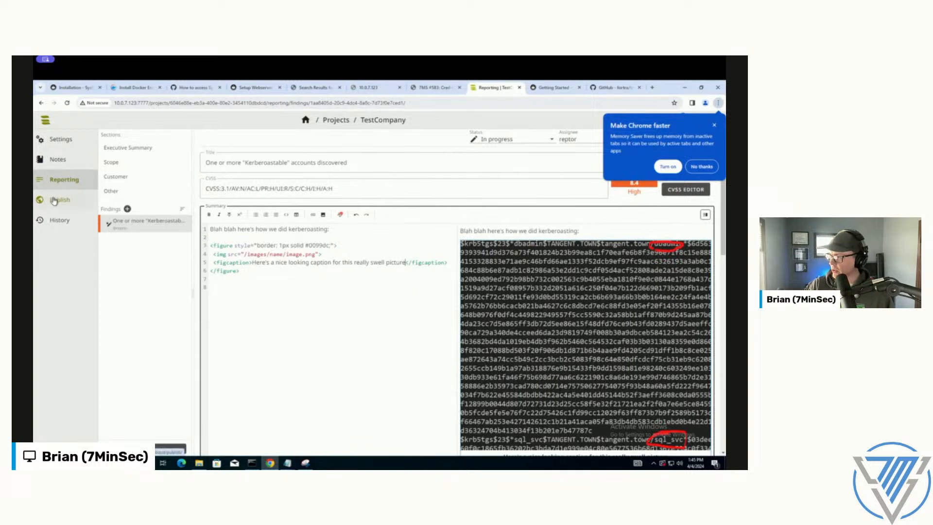
Step: Open the TestCompany project's publish page and expand the empty-field and unresolved-TODO warnings to review the report's outstanding items
{"action": "left_click", "coordinate": [57, 199]}
{"action": "left_click", "coordinate": [514, 230]}
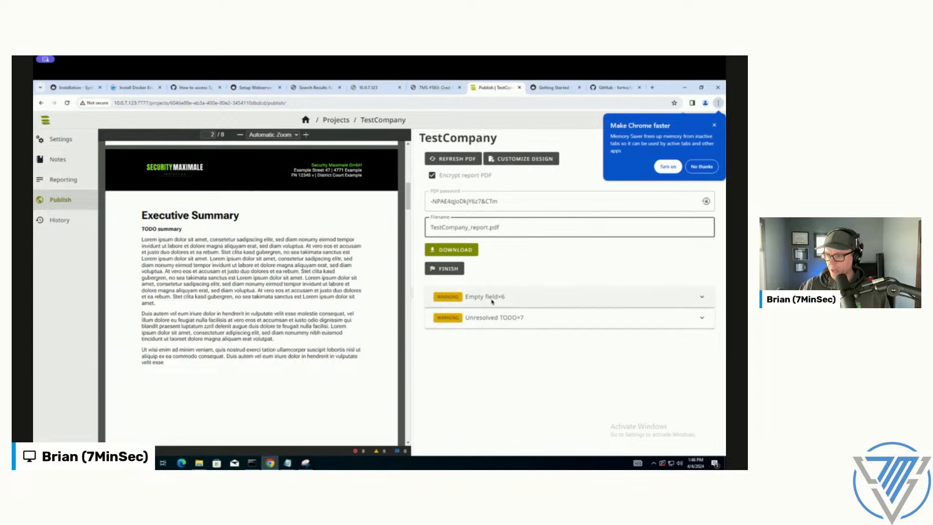
{"action": "left_click", "coordinate": [702, 297]}
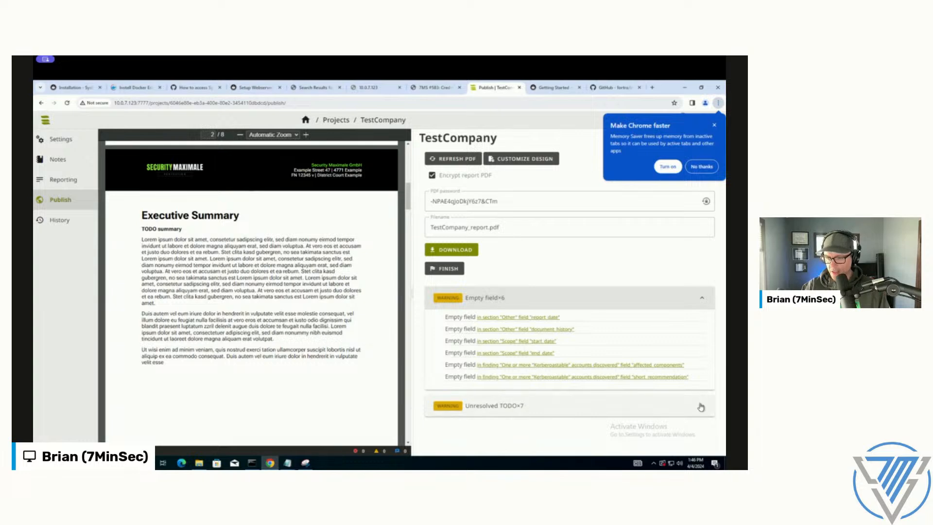
{"action": "left_click", "coordinate": [591, 403]}
{"action": "scroll", "coordinate": [627, 381], "scroll_direction": "down", "scroll_amount": 2}
{"action": "scroll", "coordinate": [629, 383], "scroll_direction": "down", "scroll_amount": 1}
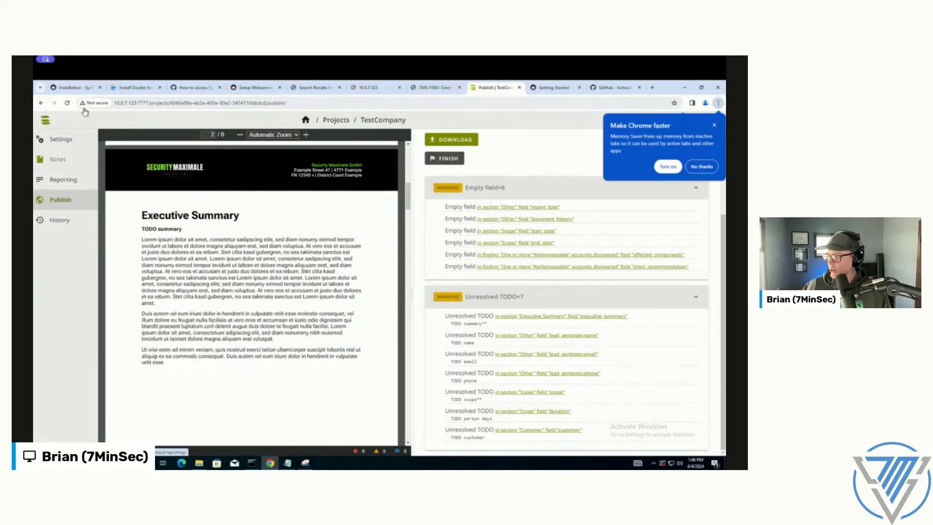
Step: Return to the project's reporting section and open the finding about "Kerberoastable" accounts
{"action": "left_click", "coordinate": [62, 180]}
{"action": "left_click", "coordinate": [125, 224]}
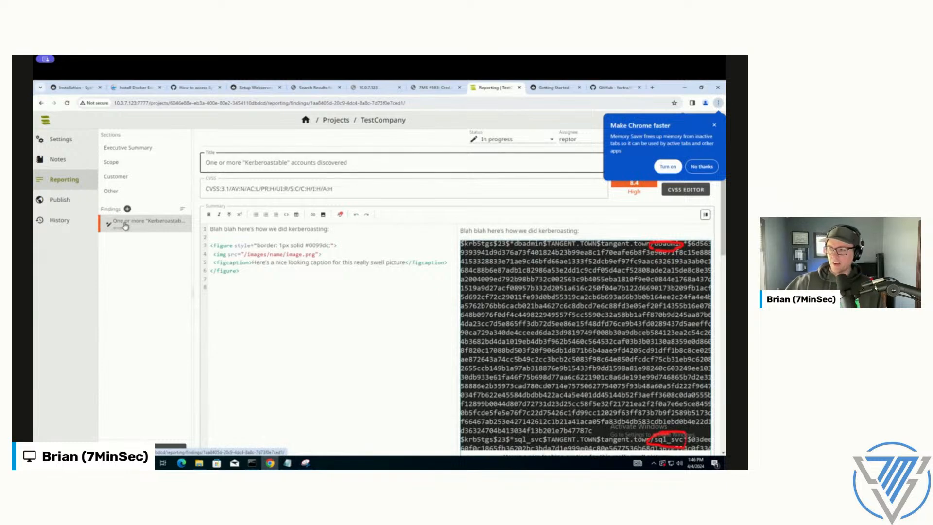
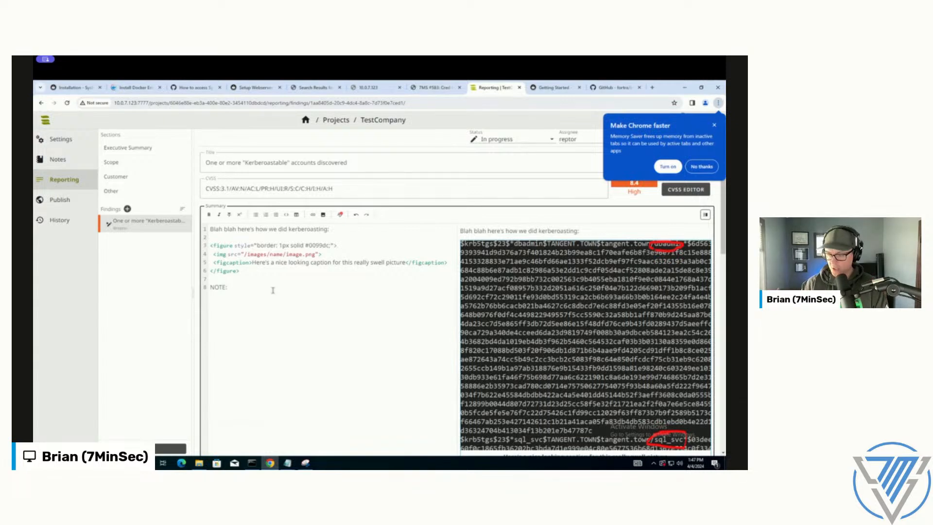
Step: Add the placeholder "todo" after "NOTE:" below the captioned figure in the finding's summary
{"action": "type", "text": "todo"}
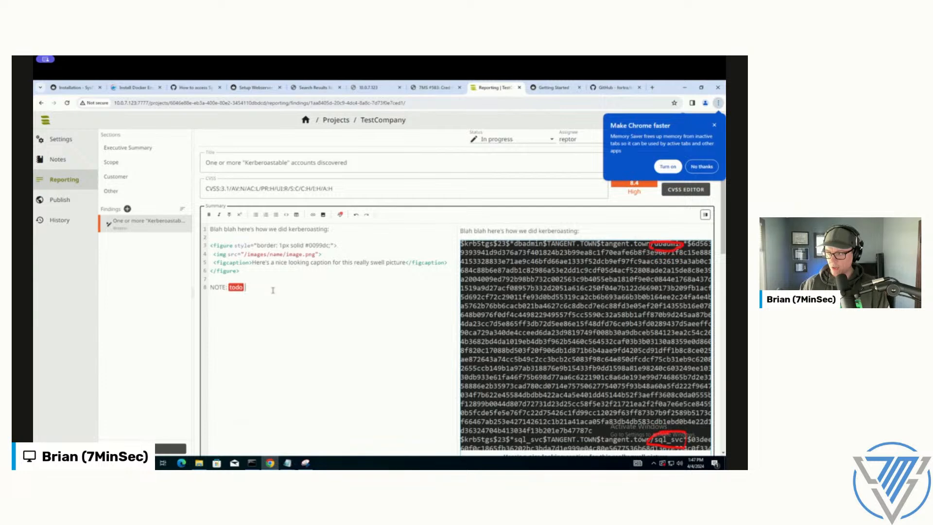
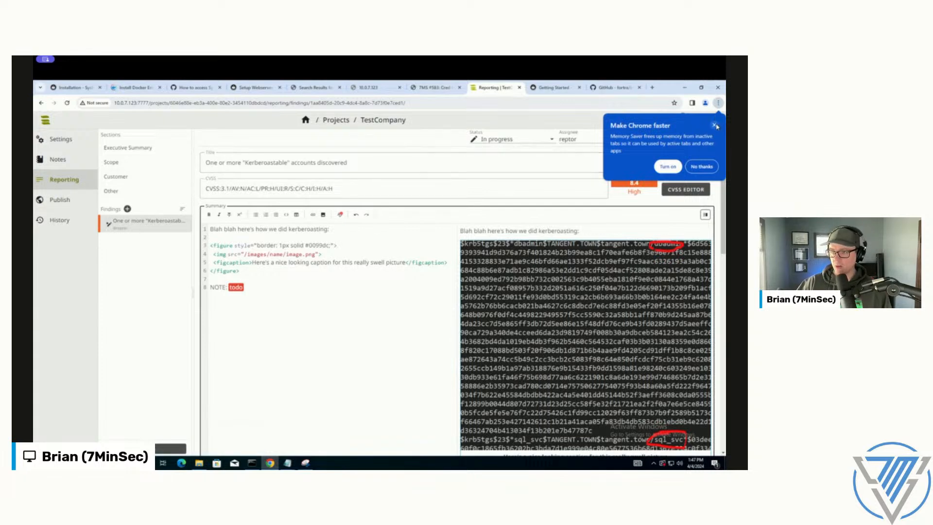
Step: Dismiss the browser's Memory Saver prompt covering the finding's header fields
{"action": "left_click", "coordinate": [668, 167]}
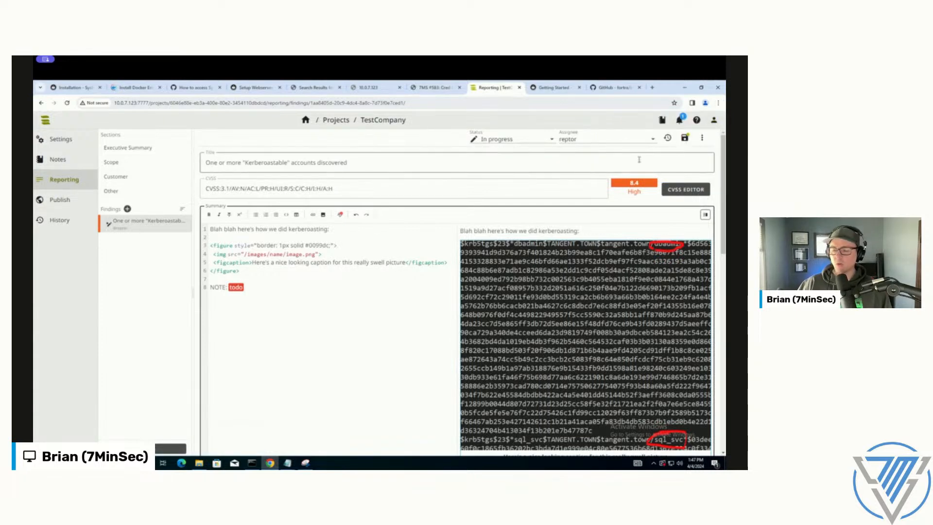
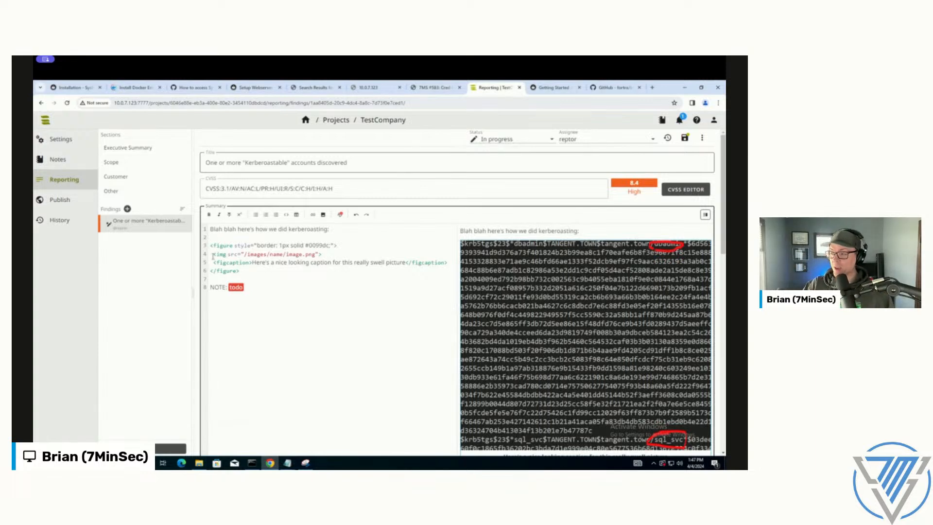
Step: Review the unresolved TODO warnings on TestCompany's publish page and open the one in the Kerberoastable accounts finding's summary
{"action": "left_click", "coordinate": [44, 200]}
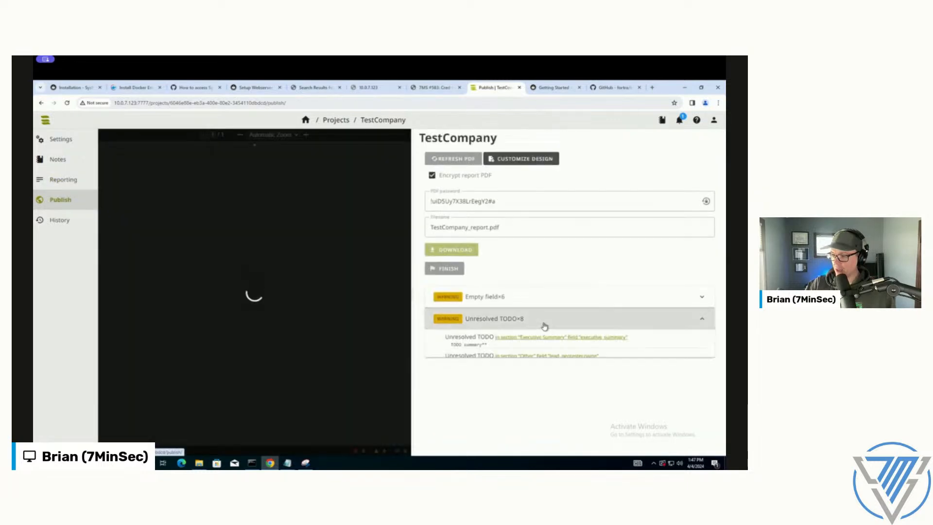
{"action": "left_click", "coordinate": [543, 325]}
{"action": "scroll", "coordinate": [624, 368], "scroll_direction": "down", "scroll_amount": 1}
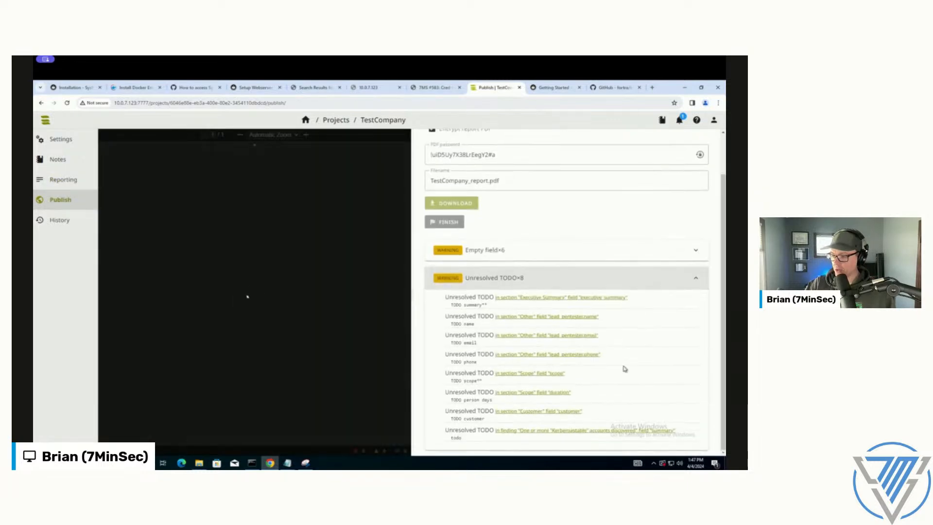
{"action": "left_click", "coordinate": [519, 432]}
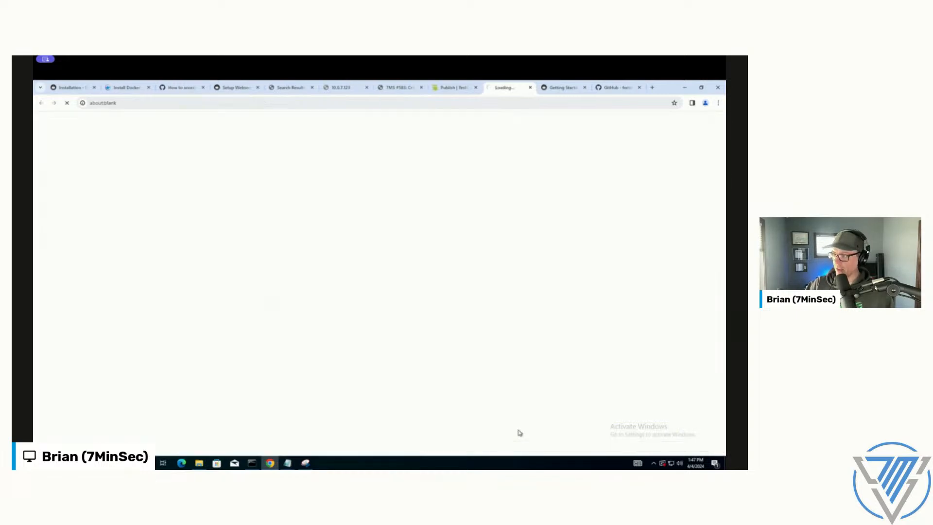
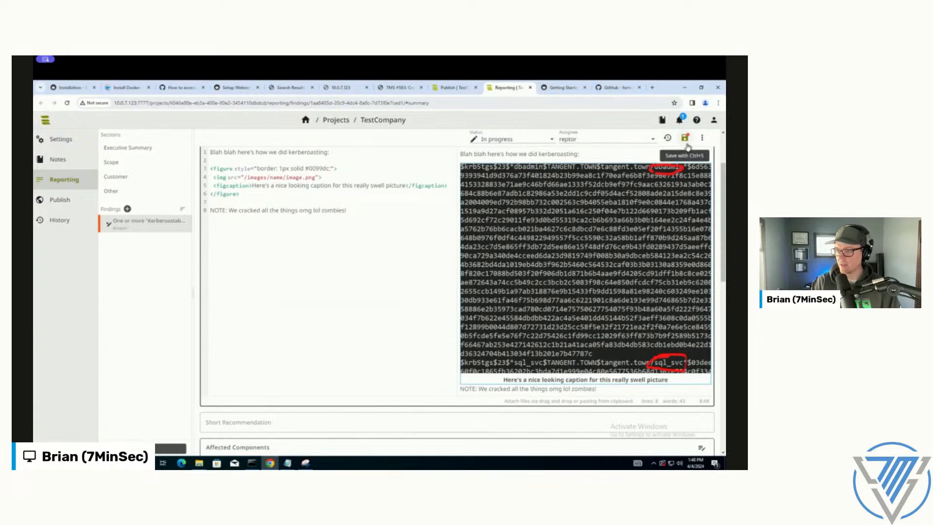
Step: Save the edited Kerberoastable accounts finding and refresh TestCompany's report PDF to recheck its unresolved TODO warnings
{"action": "left_click", "coordinate": [686, 141]}
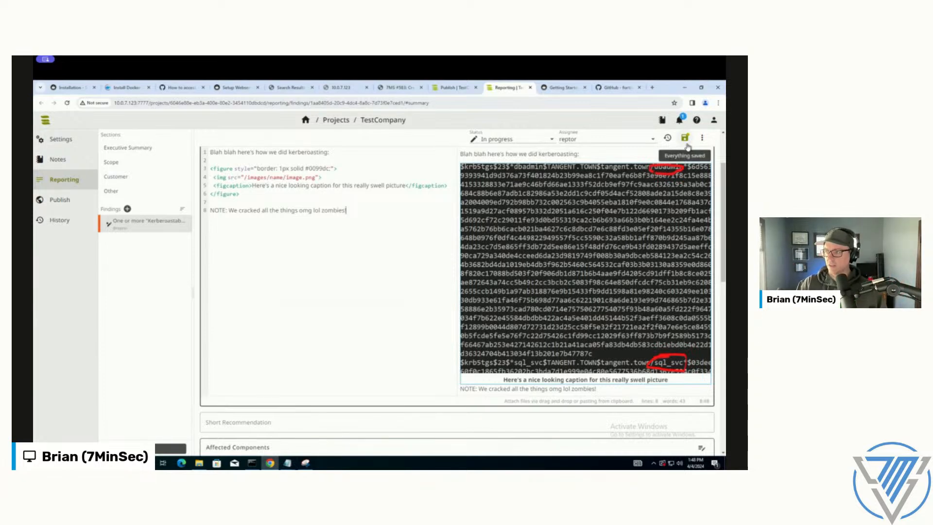
{"action": "left_click", "coordinate": [453, 87]}
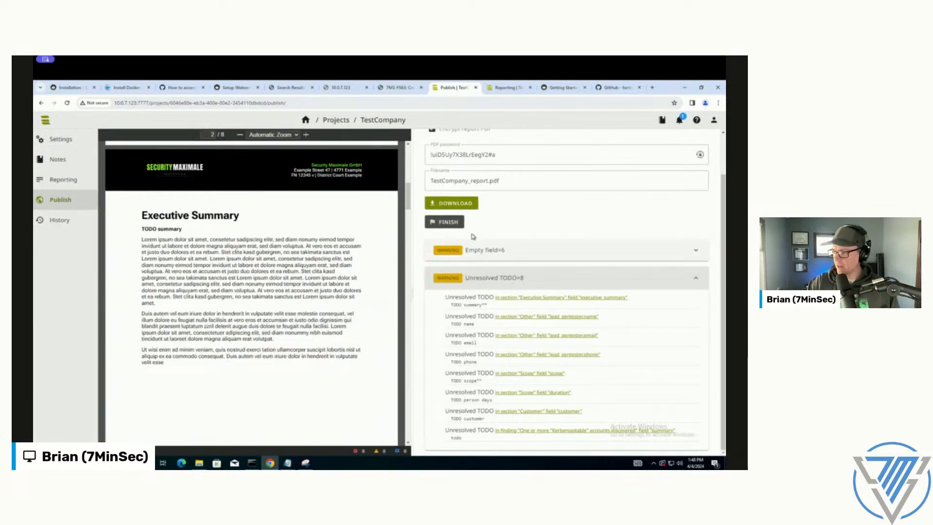
{"action": "left_click", "coordinate": [452, 158]}
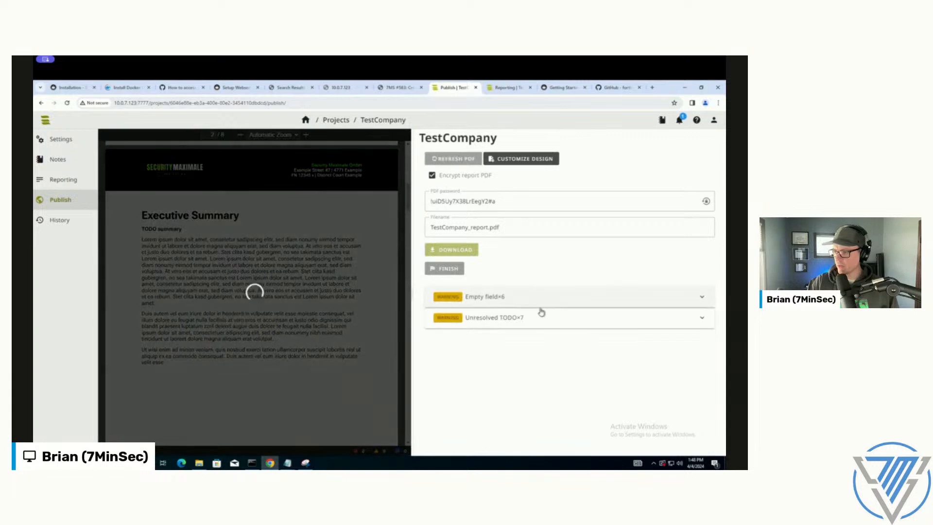
{"action": "left_click", "coordinate": [537, 323]}
{"action": "scroll", "coordinate": [539, 311], "scroll_direction": "down", "scroll_amount": 1}
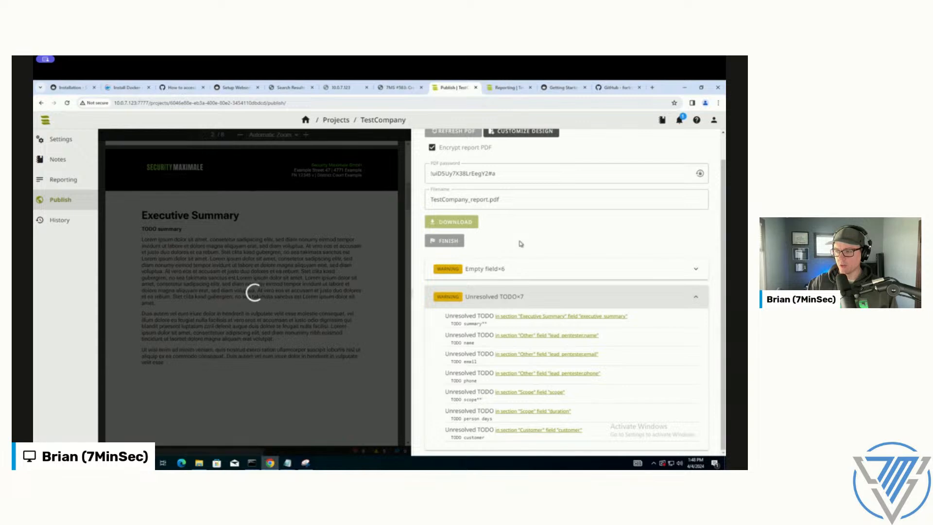
{"action": "scroll", "coordinate": [524, 252], "scroll_direction": "up", "scroll_amount": 1}
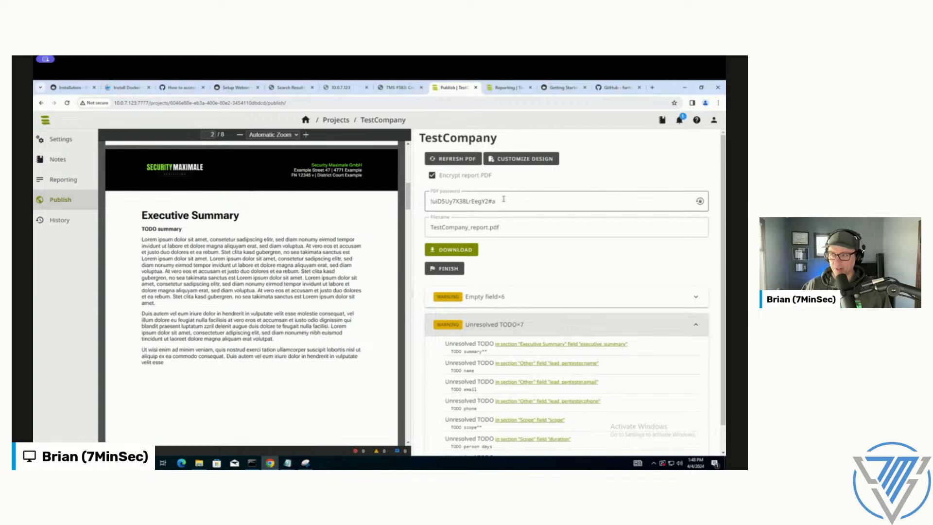
Step: Download the report PDF as TestCompany_report.pdf with encryption enabled and the existing PDF password
{"action": "left_click", "coordinate": [503, 199]}
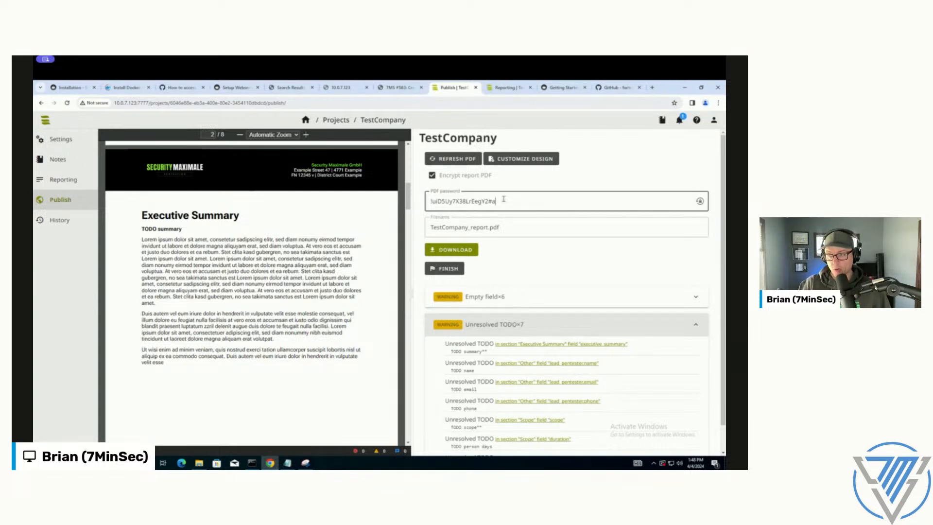
{"action": "left_click", "coordinate": [430, 176]}
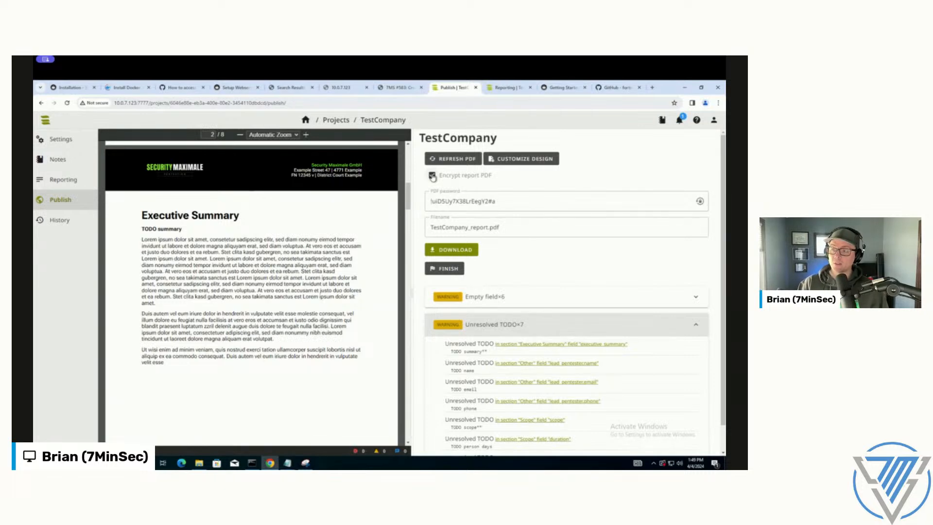
{"action": "left_click", "coordinate": [512, 226]}
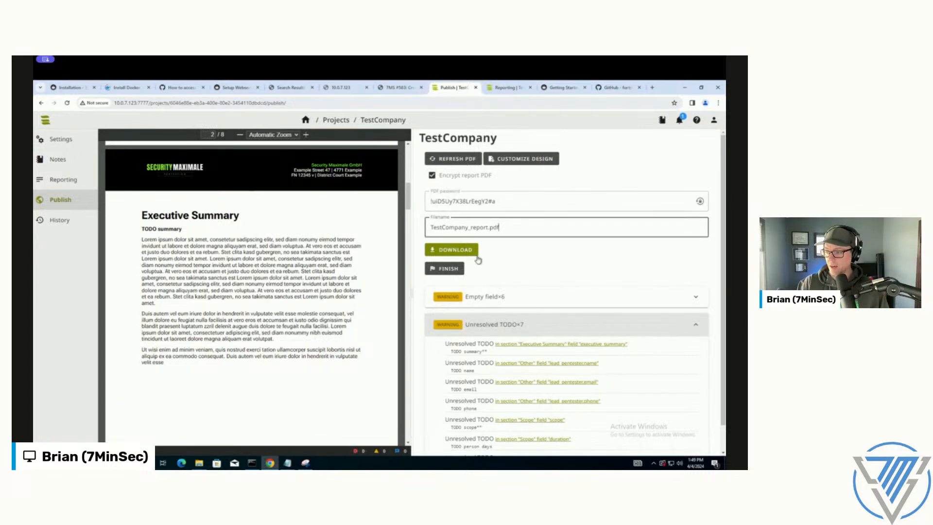
{"action": "left_click", "coordinate": [447, 252]}
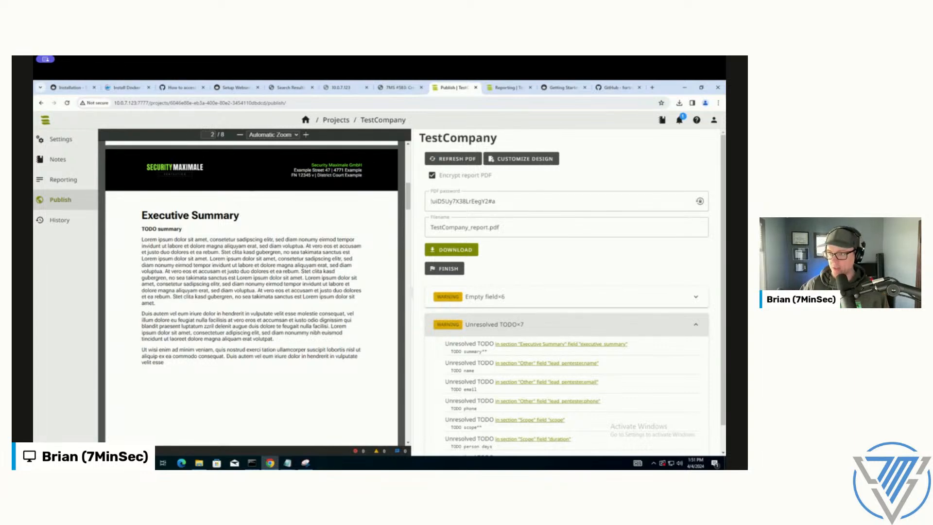
Step: Look up the Light Pentest LITE course details on 7minsec.com's training page in a new browser tab, and return to the finding
{"action": "left_click", "coordinate": [652, 87]}
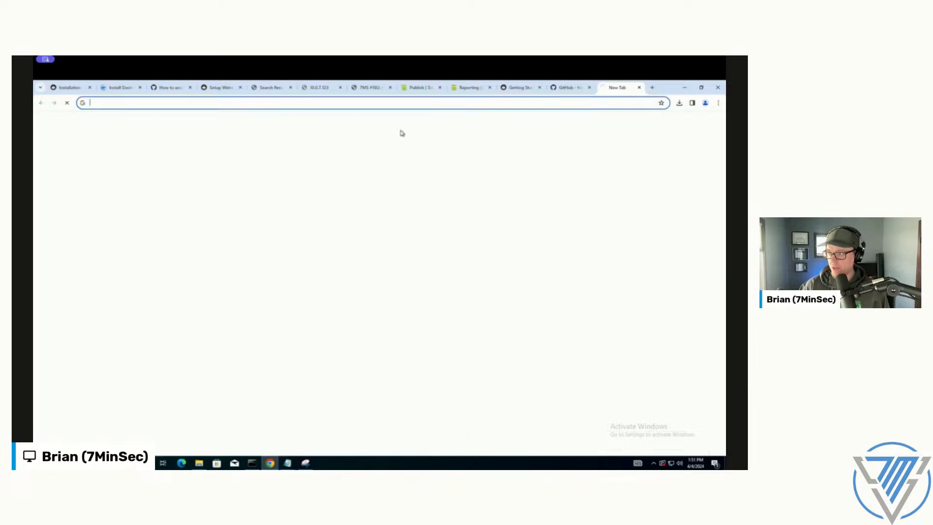
{"action": "type", "text": "7minsec.com/"}
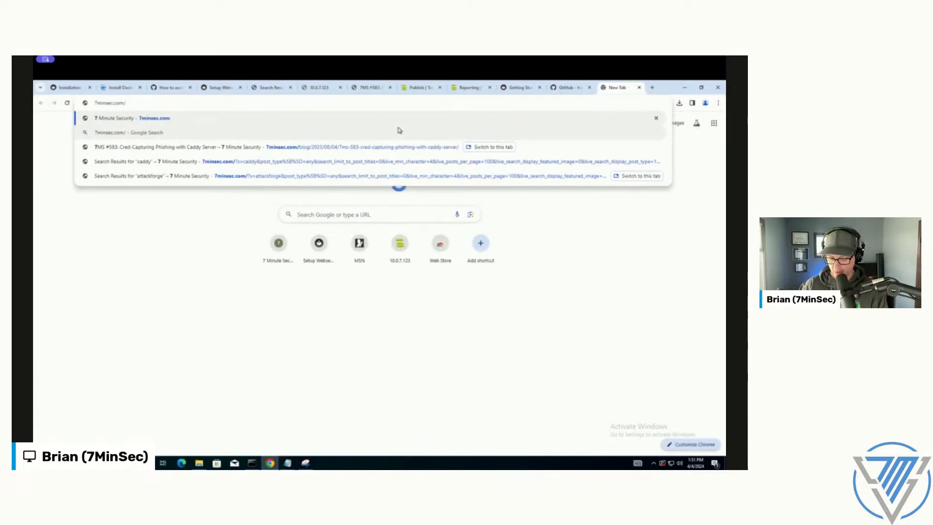
{"action": "key", "text": "Return"}
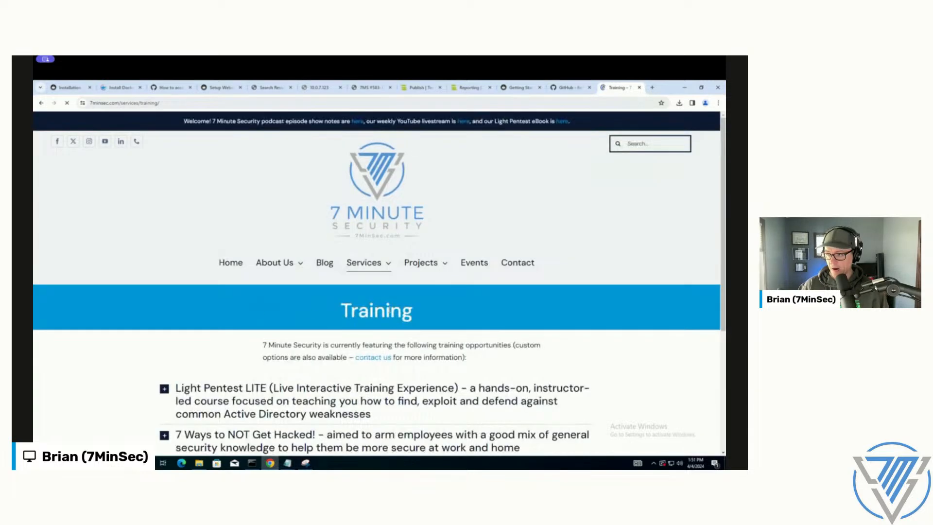
{"action": "scroll", "coordinate": [372, 311], "scroll_direction": "down", "scroll_amount": 2}
{"action": "left_click", "coordinate": [372, 313]}
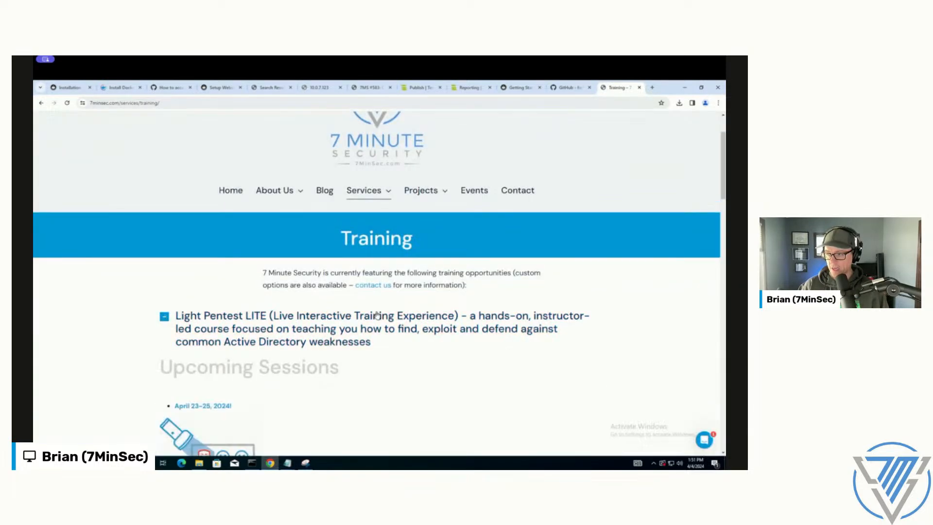
{"action": "scroll", "coordinate": [374, 315], "scroll_direction": "down", "scroll_amount": 3}
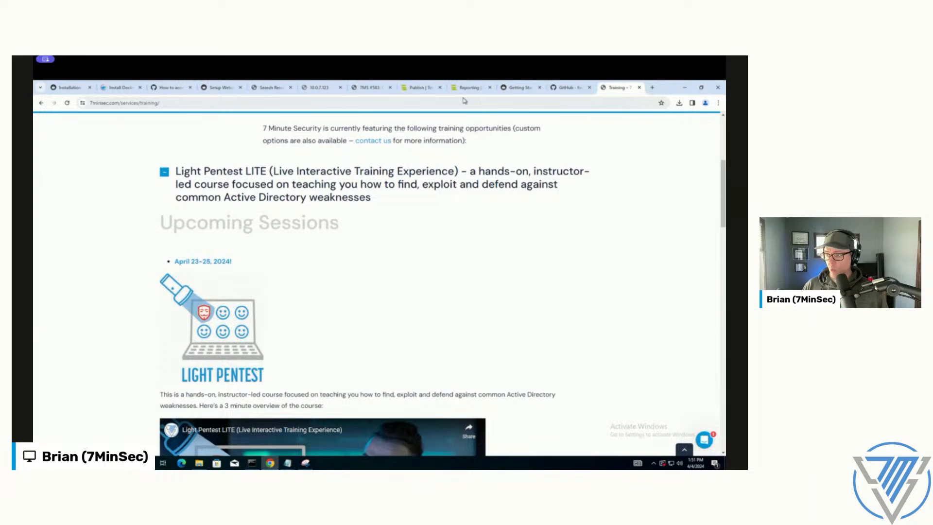
{"action": "left_click", "coordinate": [469, 89]}
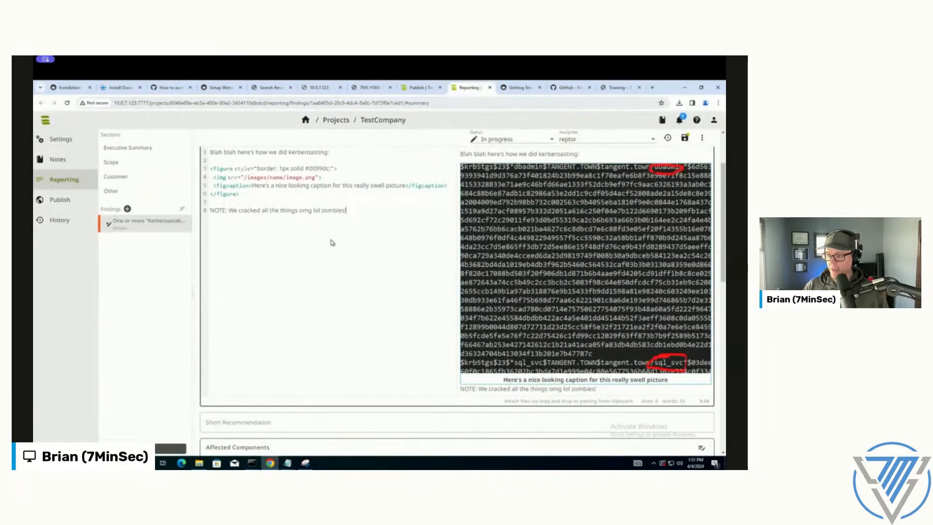
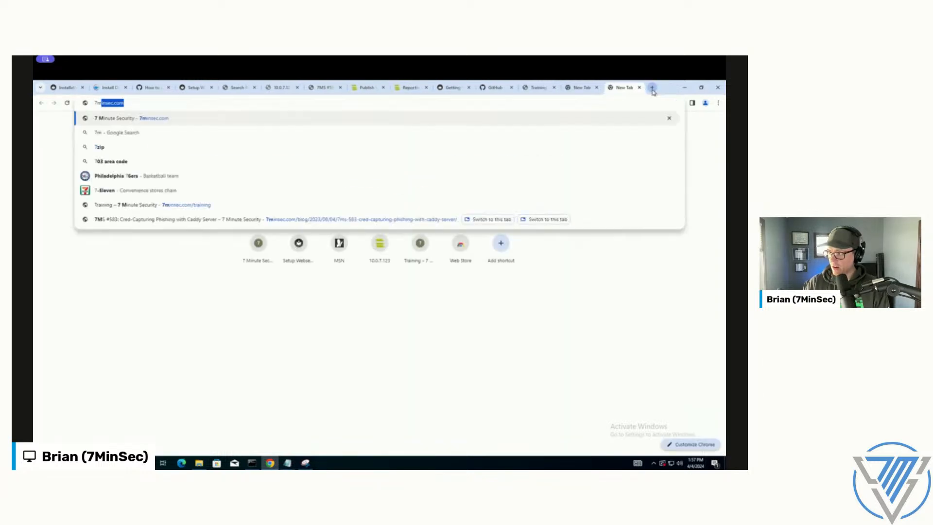
Step: Open the 7minsec.com website and look over the latest podcast post on its Blog page
{"action": "key", "text": "Return"}
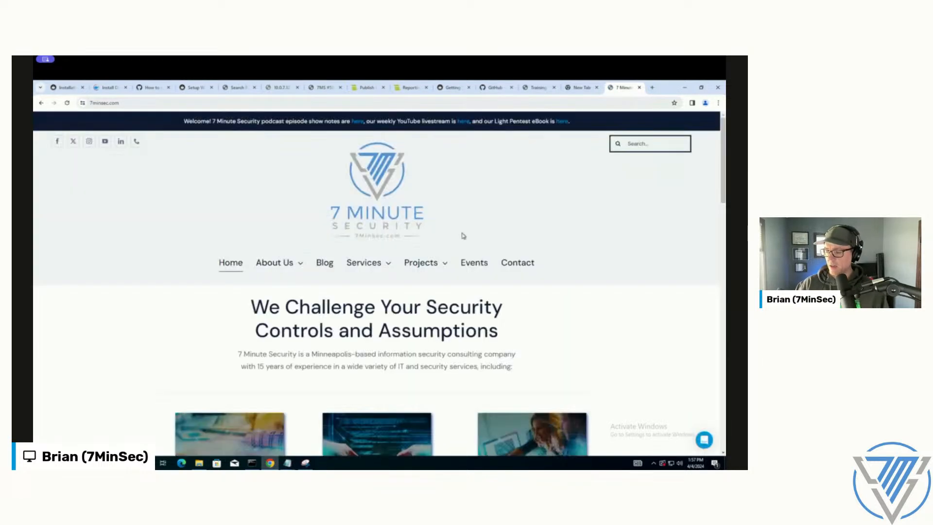
{"action": "left_click", "coordinate": [327, 265]}
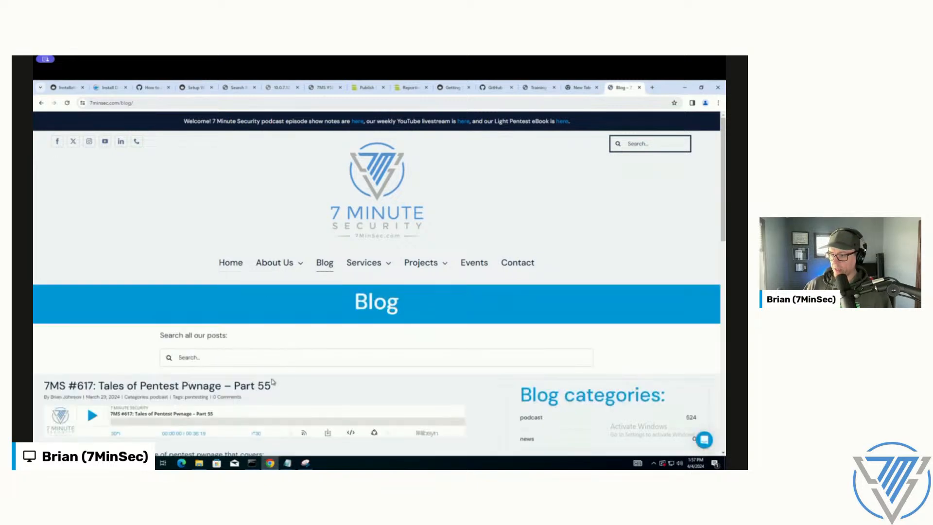
{"action": "scroll", "coordinate": [243, 369], "scroll_direction": "down", "scroll_amount": 3}
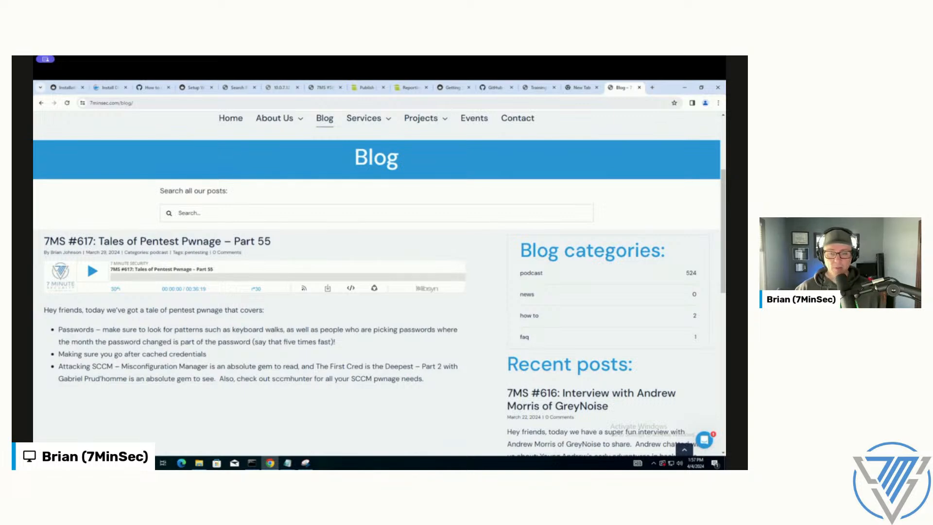
Step: Open 7minsec.com's livestreams and webinars page and look through its upcoming and past events
{"action": "left_click", "coordinate": [633, 104]}
{"action": "type", "text": "7minsec.com/live"}
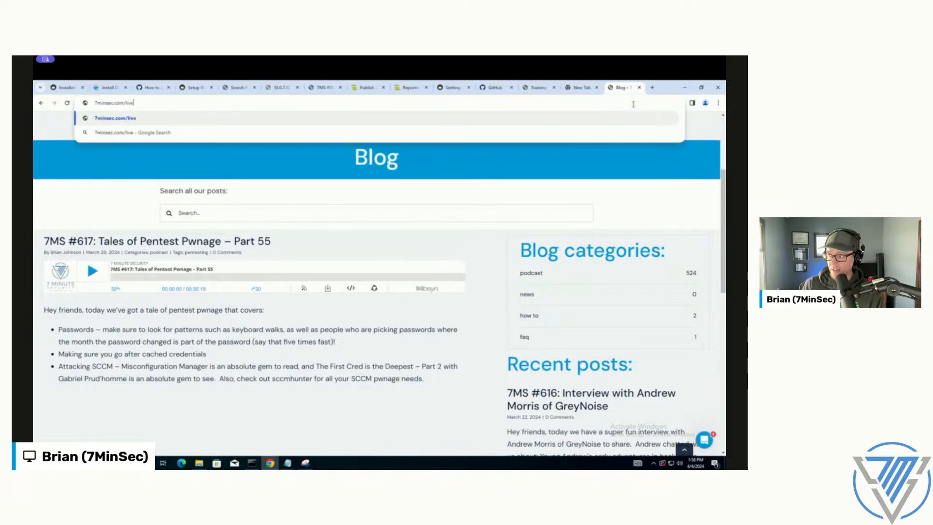
{"action": "key", "text": "Return"}
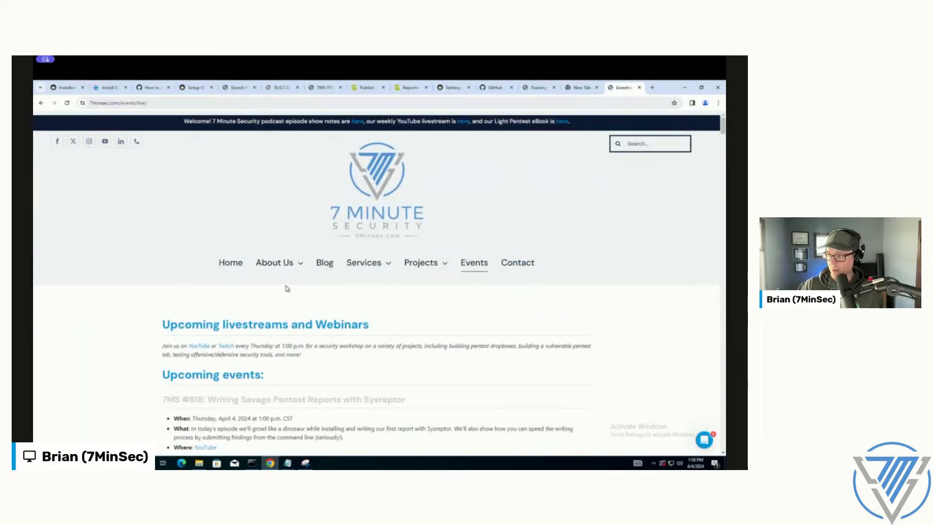
{"action": "left_click", "coordinate": [114, 102]}
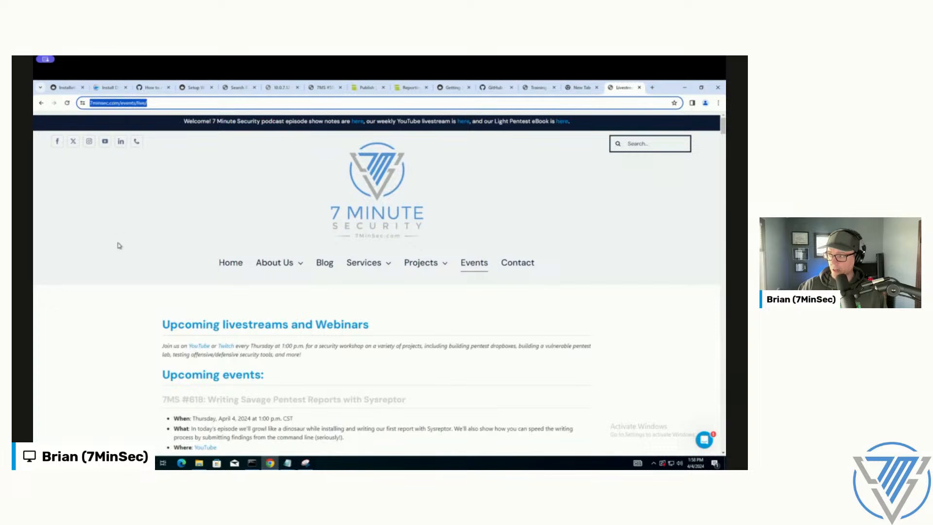
{"action": "scroll", "coordinate": [117, 244], "scroll_direction": "down", "scroll_amount": 5}
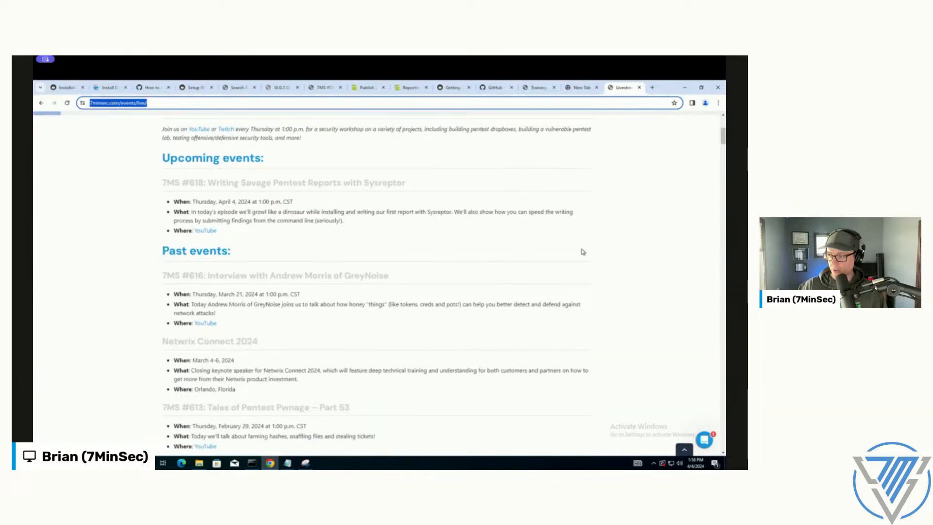